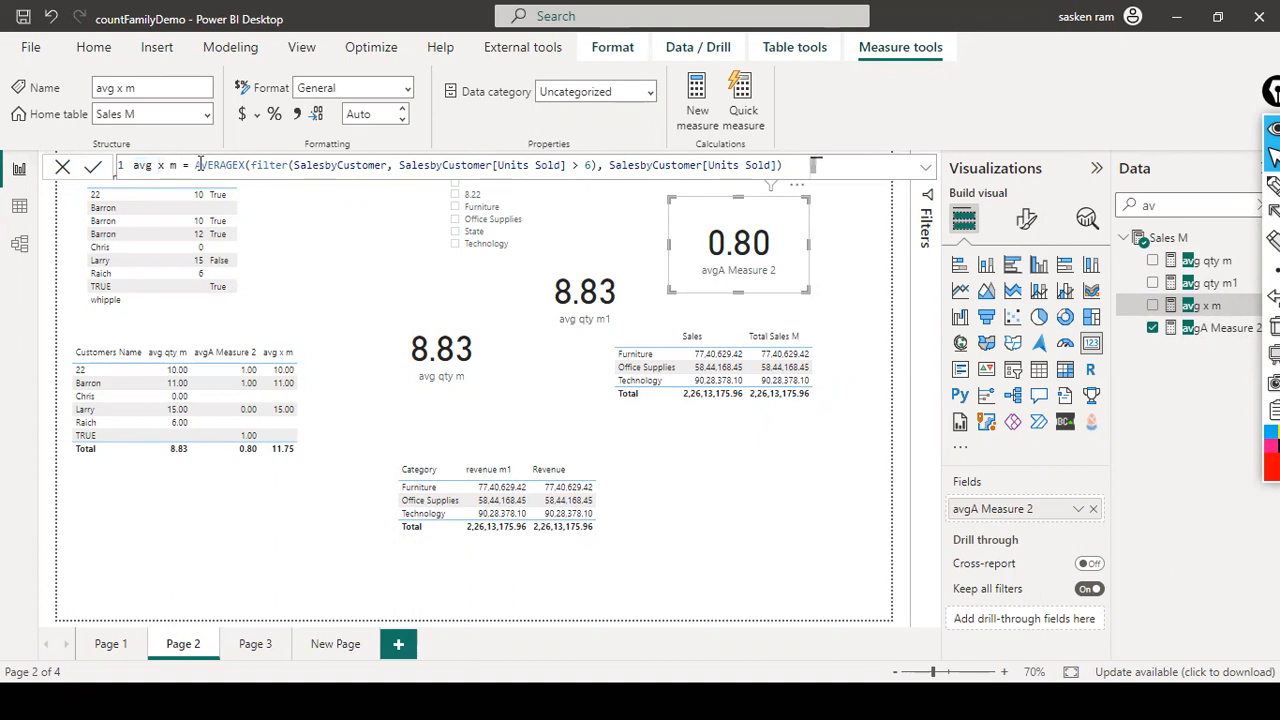
# - Finish avg x m as AVERAGEX over SalesbyCustomer rows with Units Sold above 6, then open Table view
pyautogui.click(245, 165)
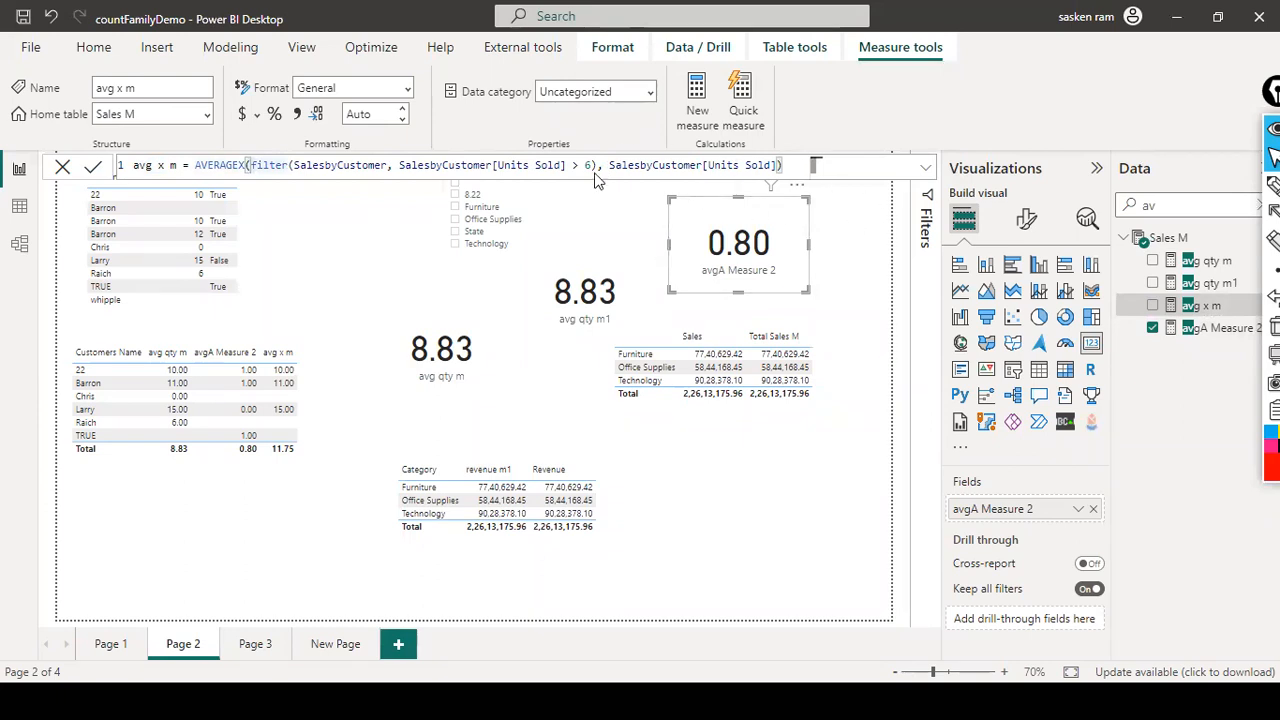
pyautogui.click(21, 208)
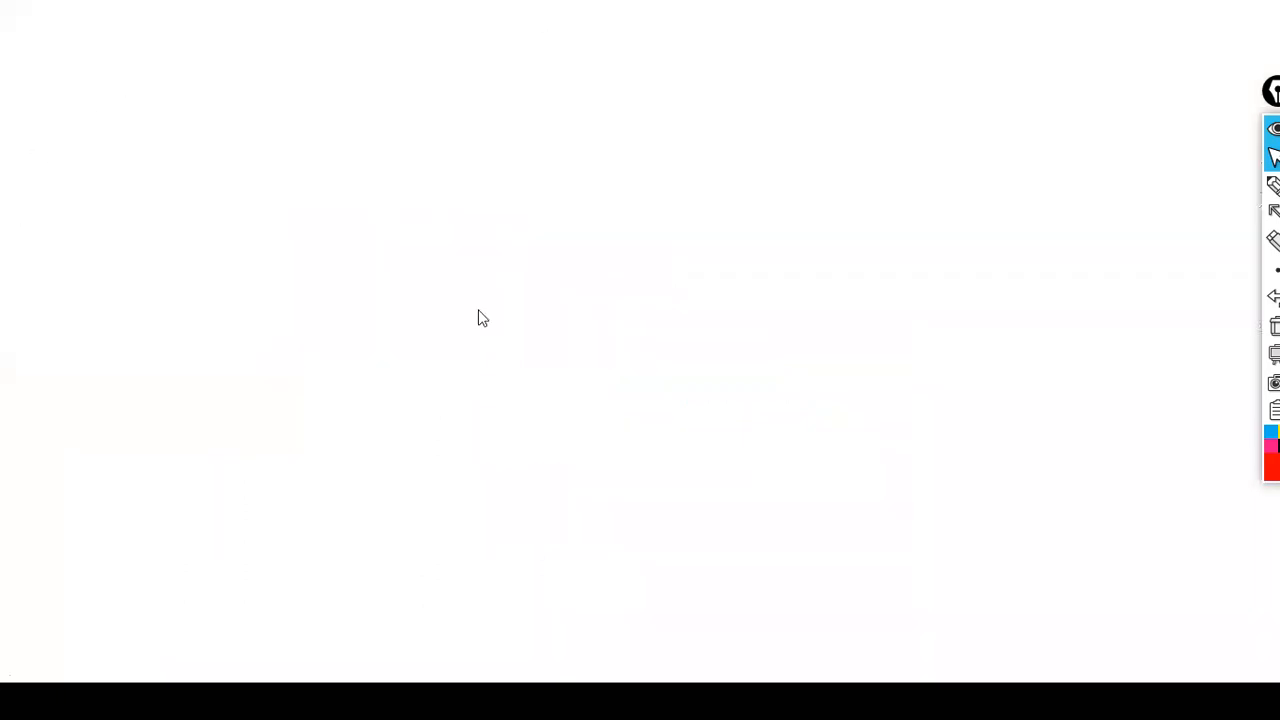
# - Open the sales_w04 table's rows and select its Product.Name column
pyautogui.scroll(-5, 1166, 406)
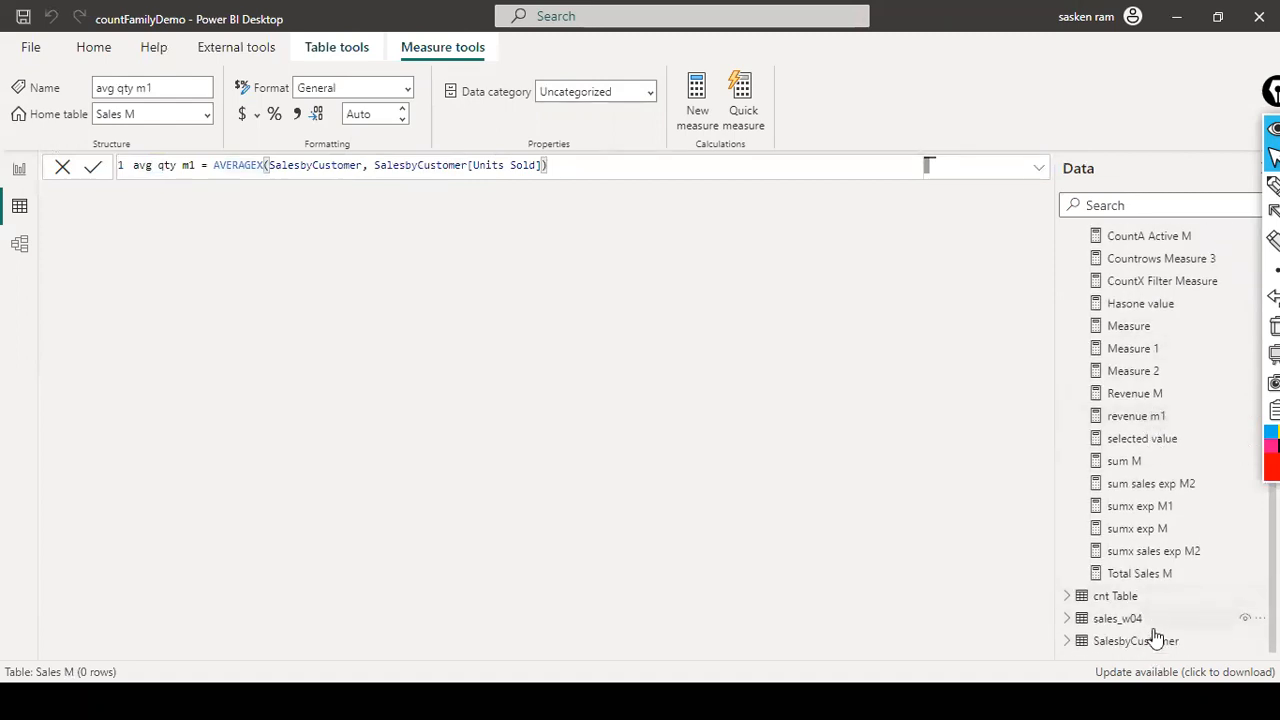
pyautogui.click(1125, 620)
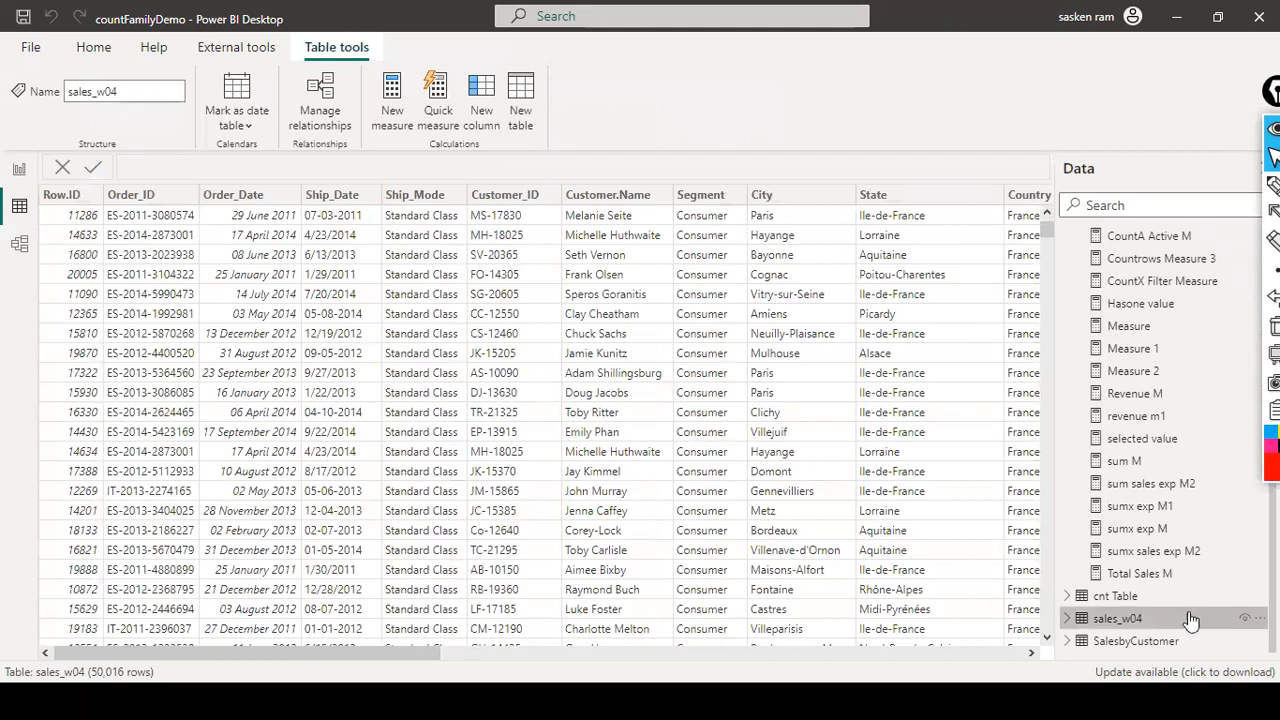
pyautogui.click(823, 654)
pyautogui.click(823, 653)
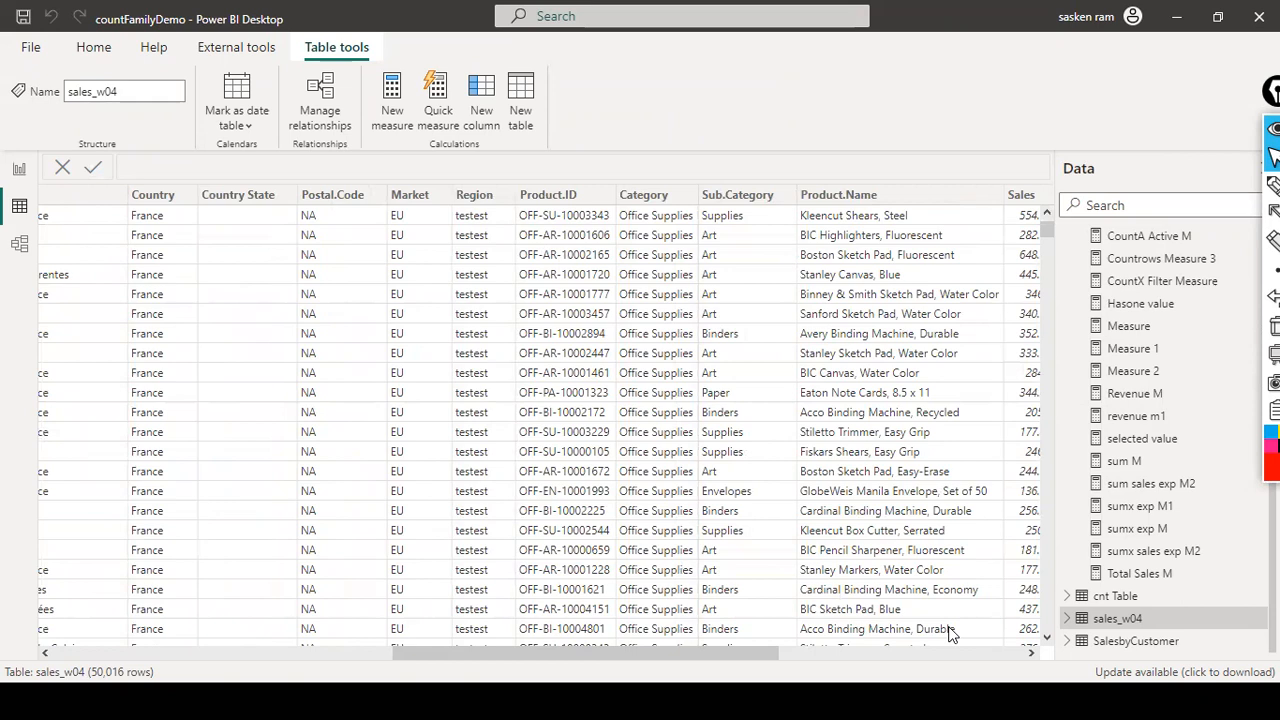
pyautogui.click(926, 653)
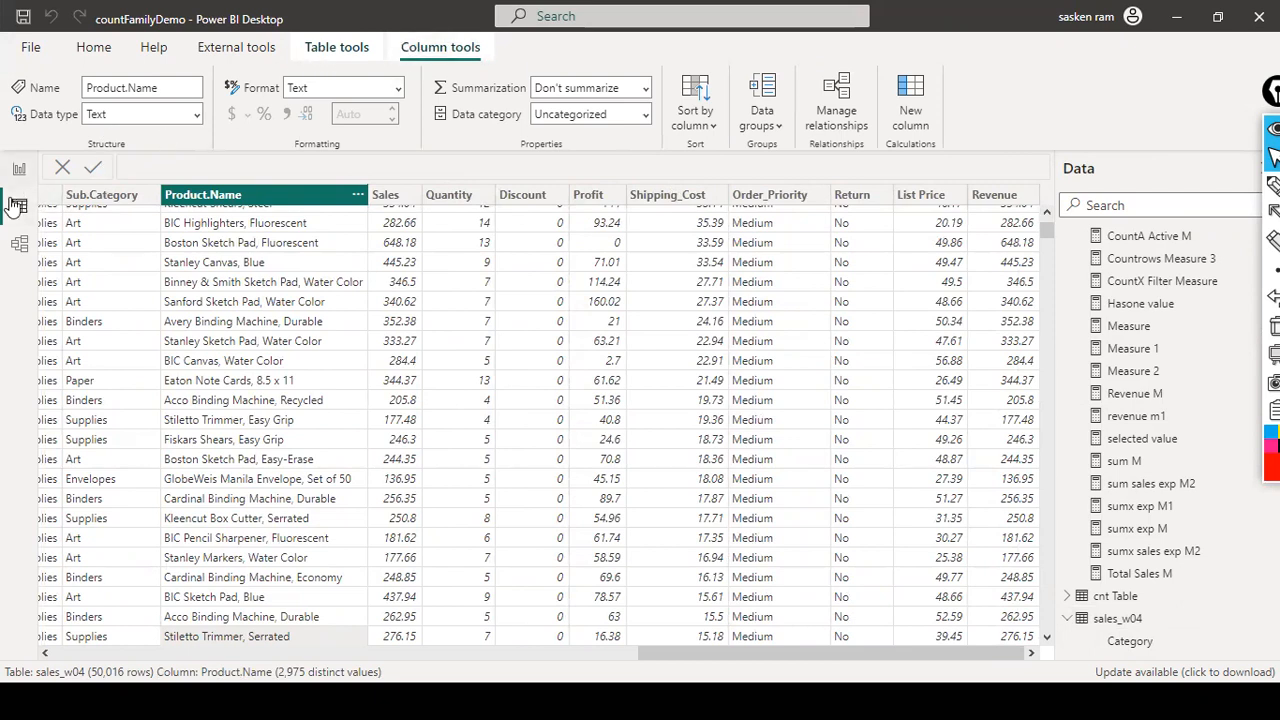
# - Create the calculated column Gross Sales = sales_w04[Quantity] * sales_w04[List Price]
pyautogui.click(918, 104)
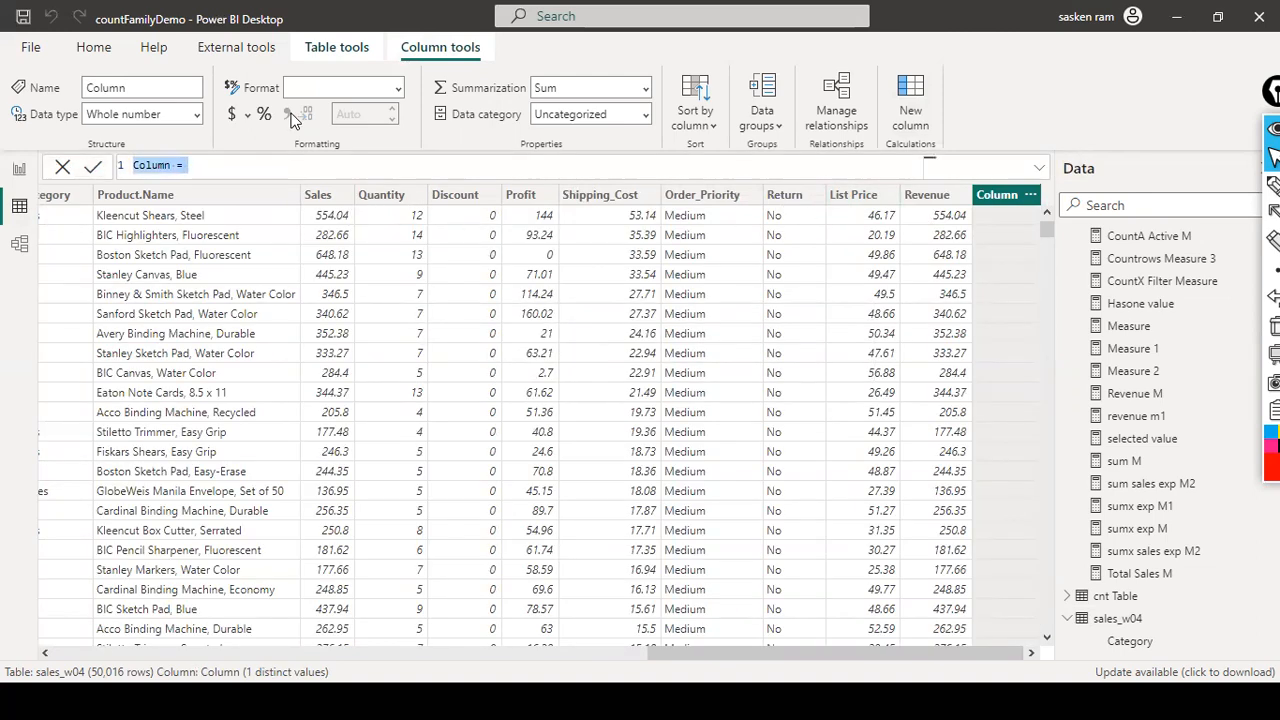
pyautogui.write('G')
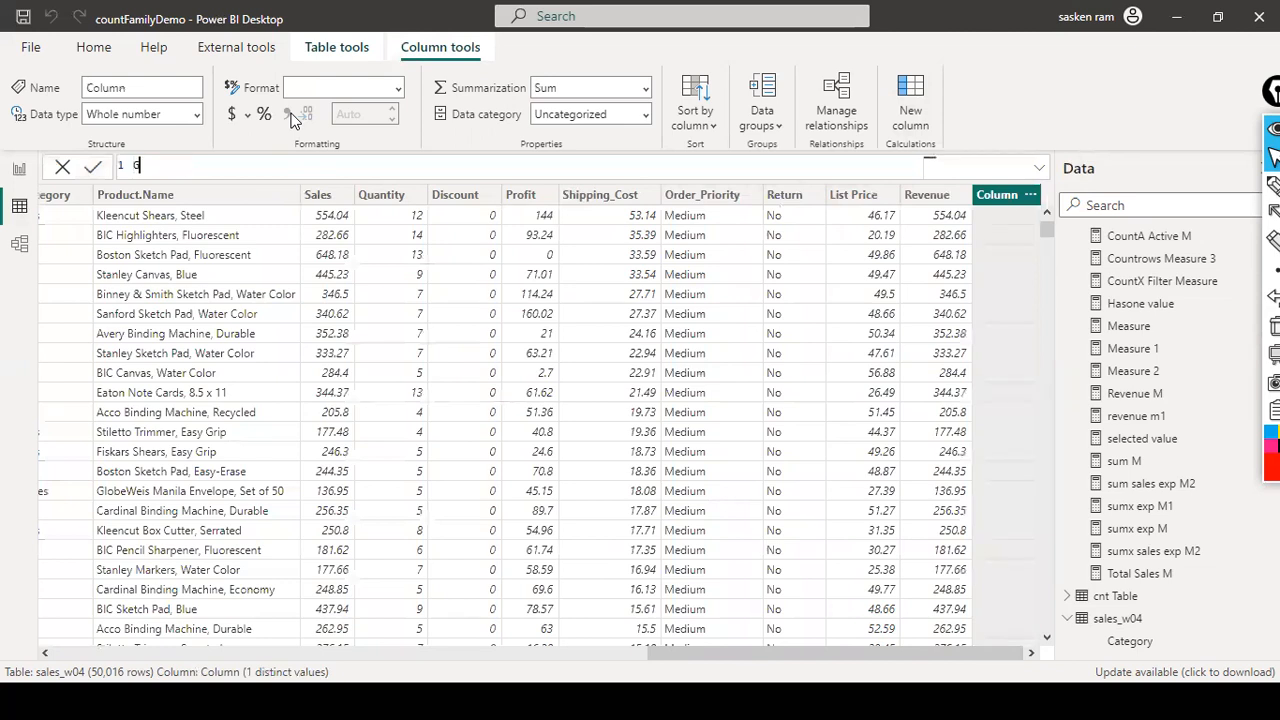
pyautogui.write('ross Sales = sales_w04[Quantity]')
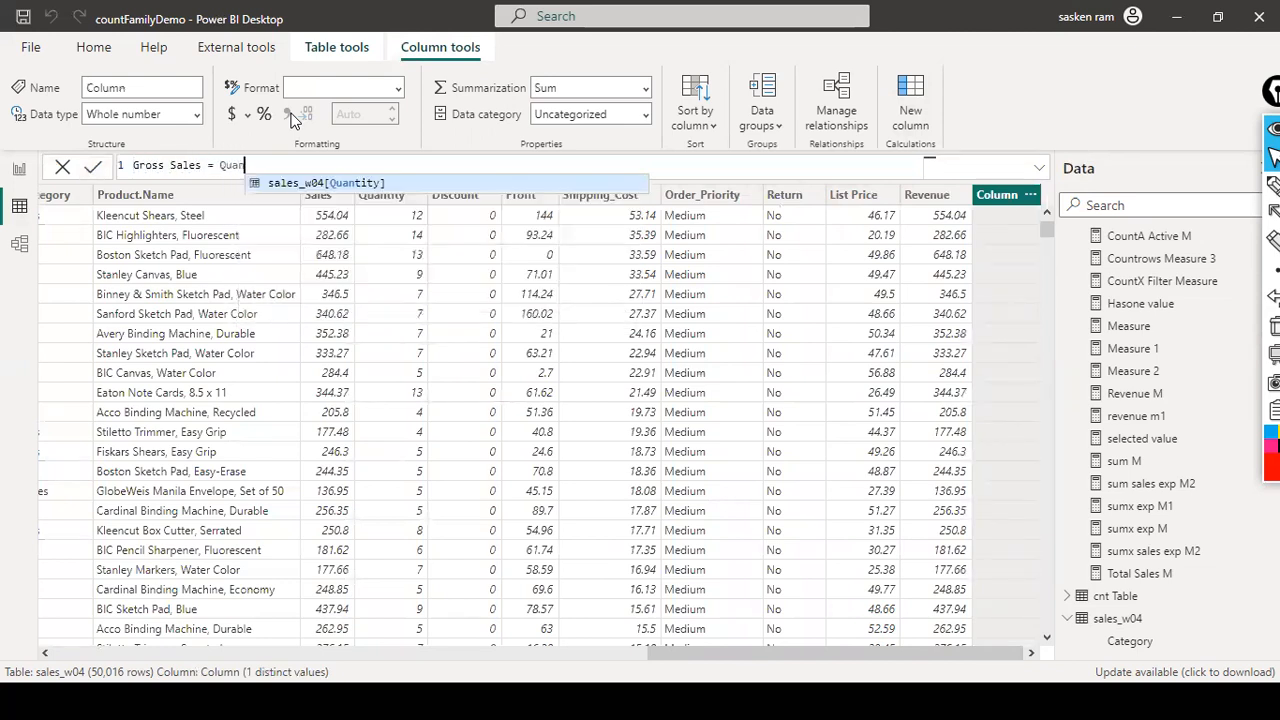
pyautogui.press('Tab')
pyautogui.write('* P')
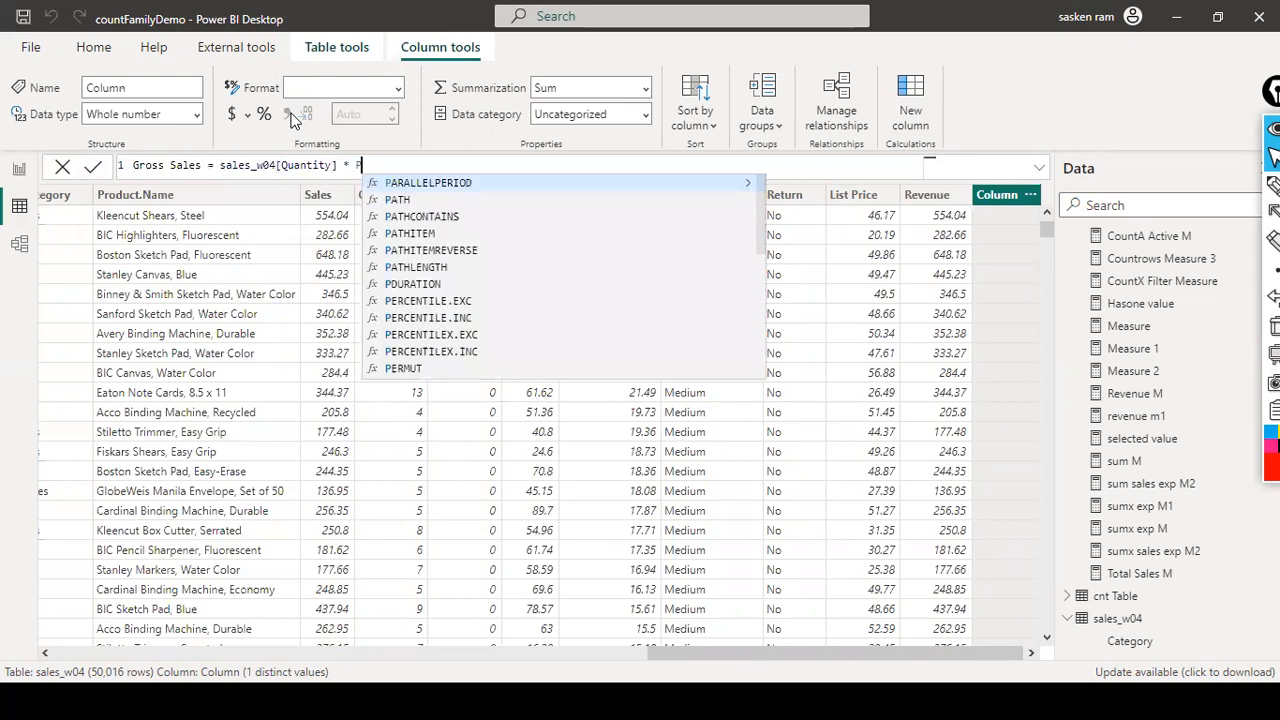
pyautogui.press('BackSpace')
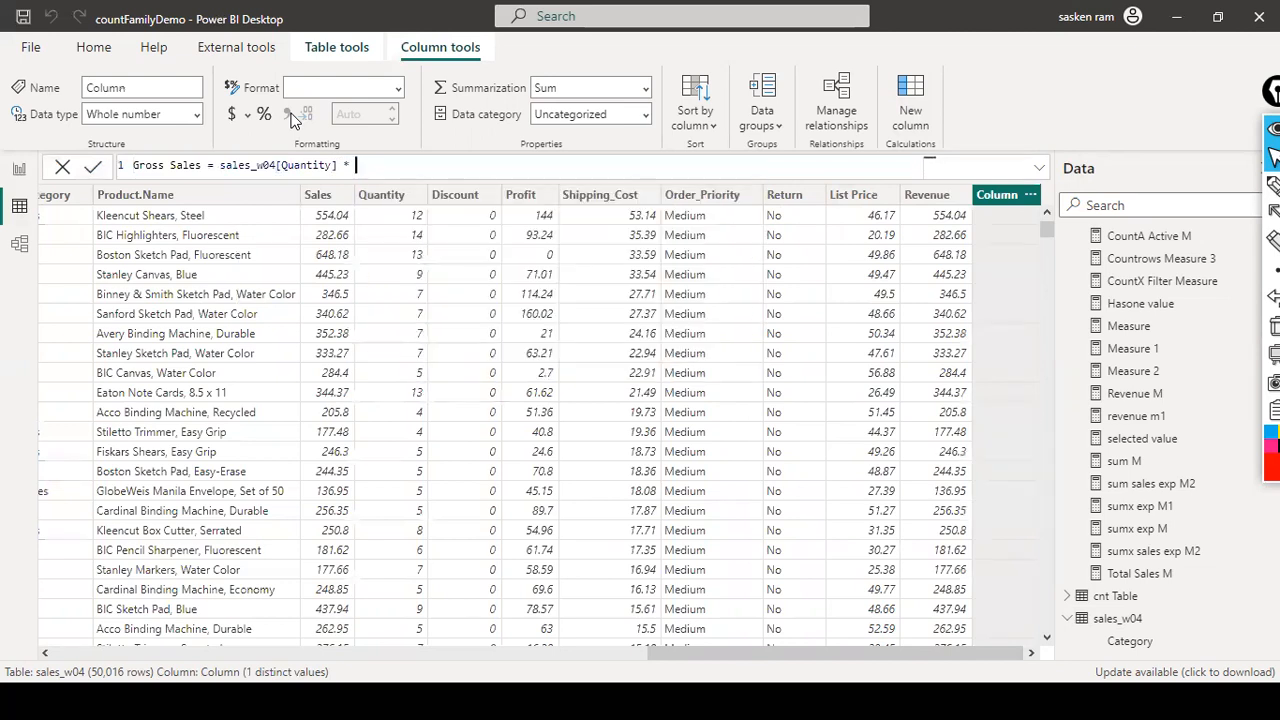
pyautogui.write('List')
pyautogui.press('Tab')
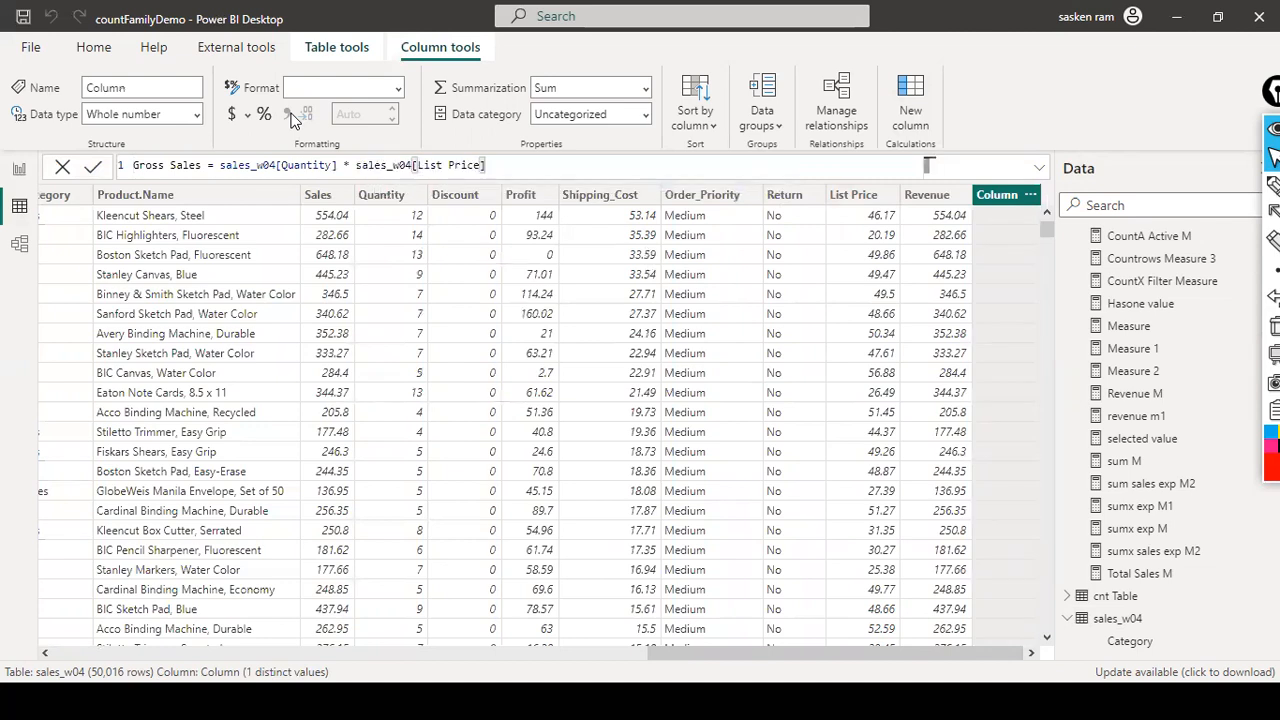
pyautogui.press('Return')
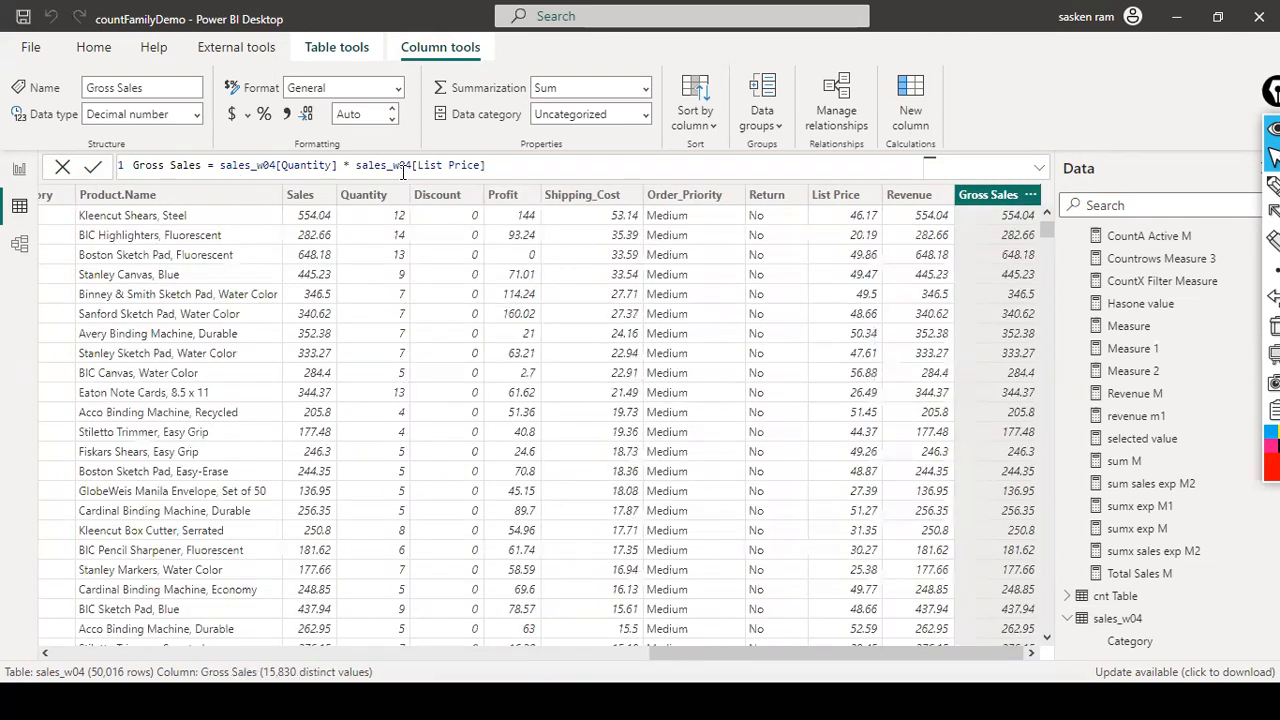
pyautogui.moveTo(487, 167); pyautogui.dragTo(63, 185)
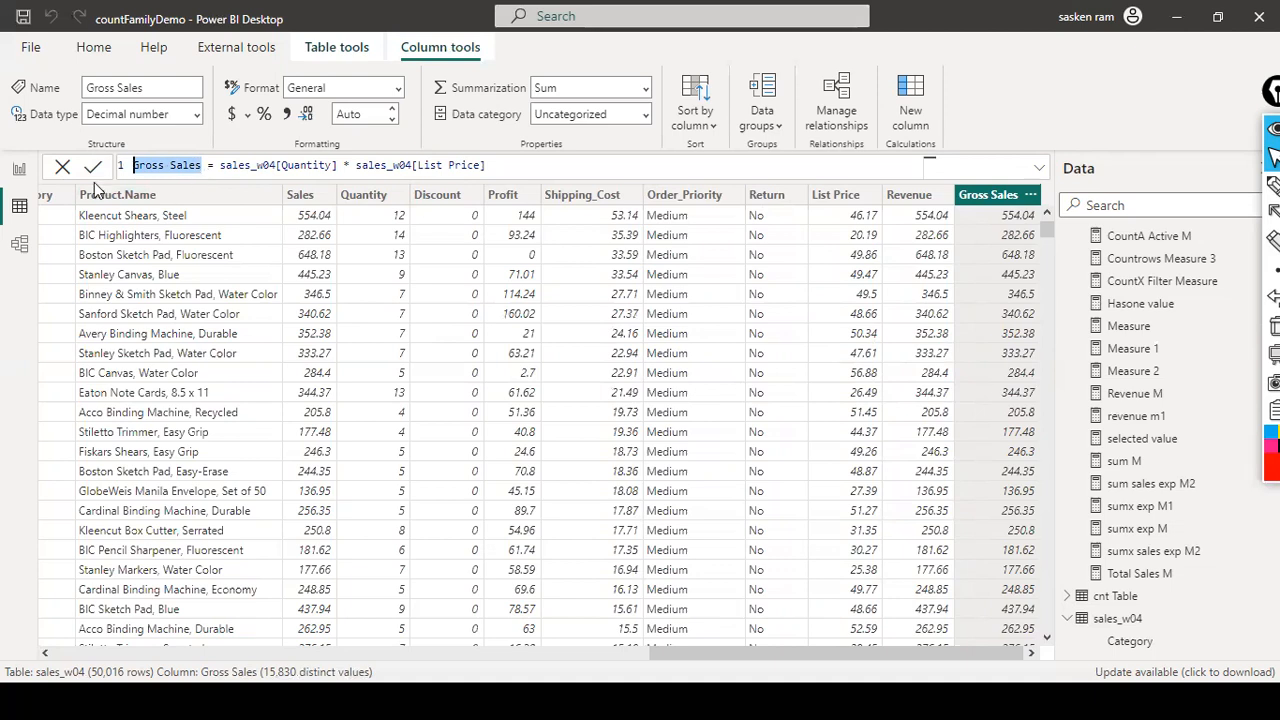
# - Select and copy the whole Gross Sales formula from sales_w04, then go back to Page 2
pyautogui.click(21, 169)
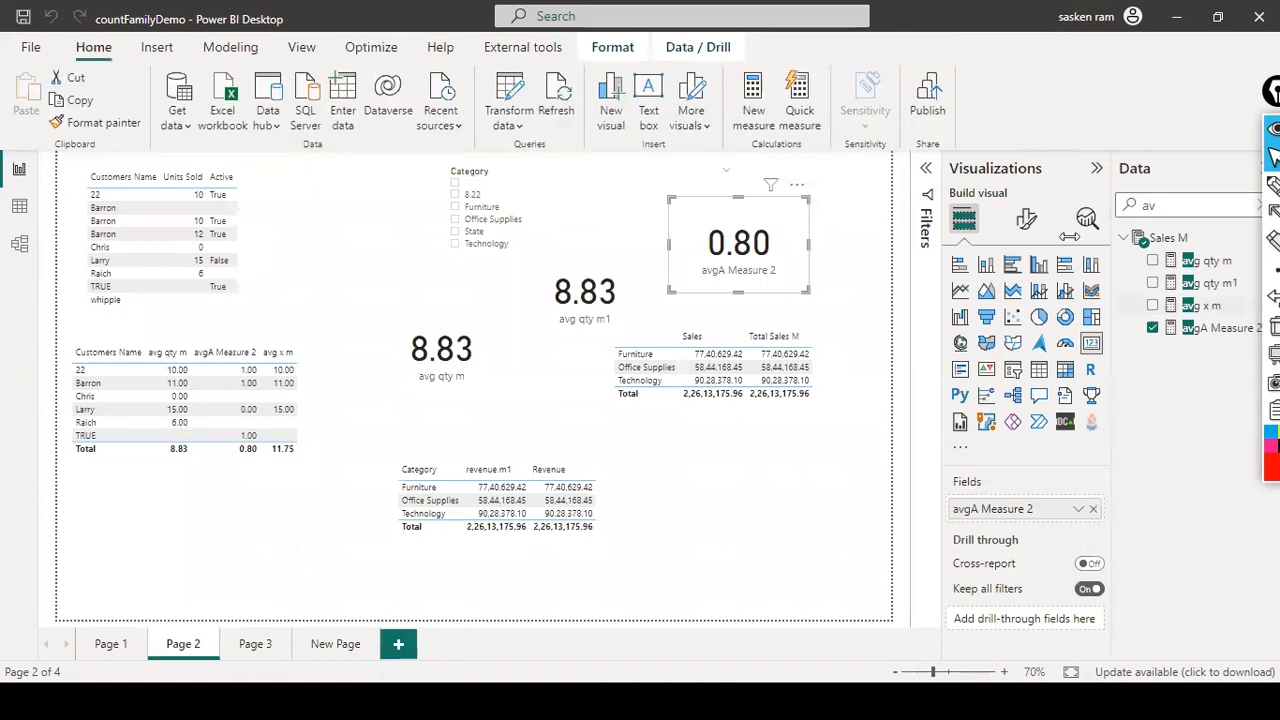
pyautogui.click(236, 52)
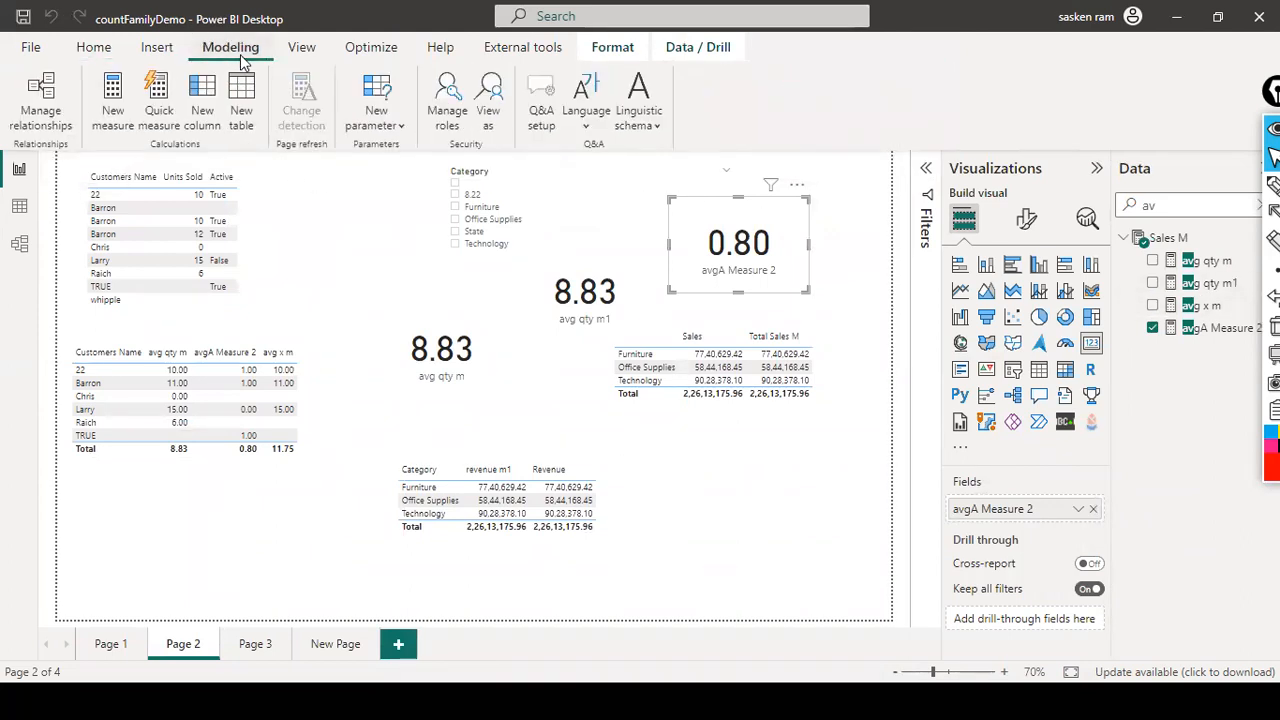
pyautogui.click(20, 207)
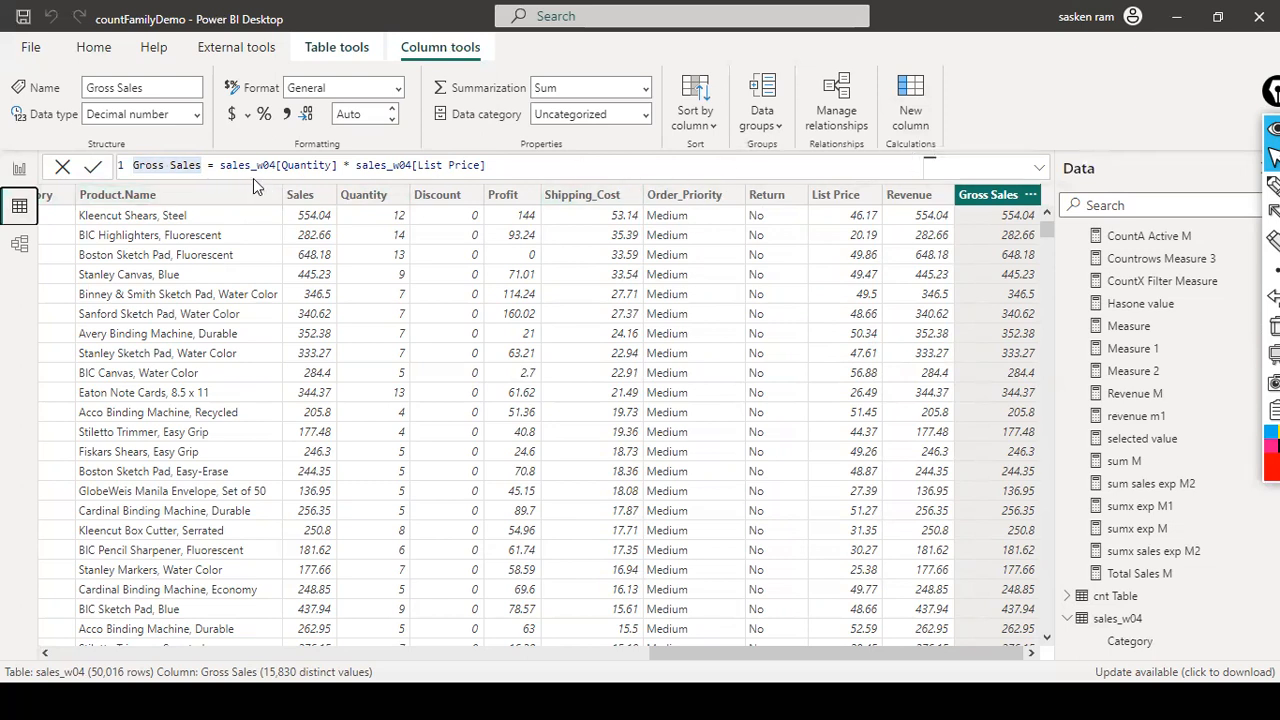
pyautogui.moveTo(202, 165); pyautogui.dragTo(133, 165)
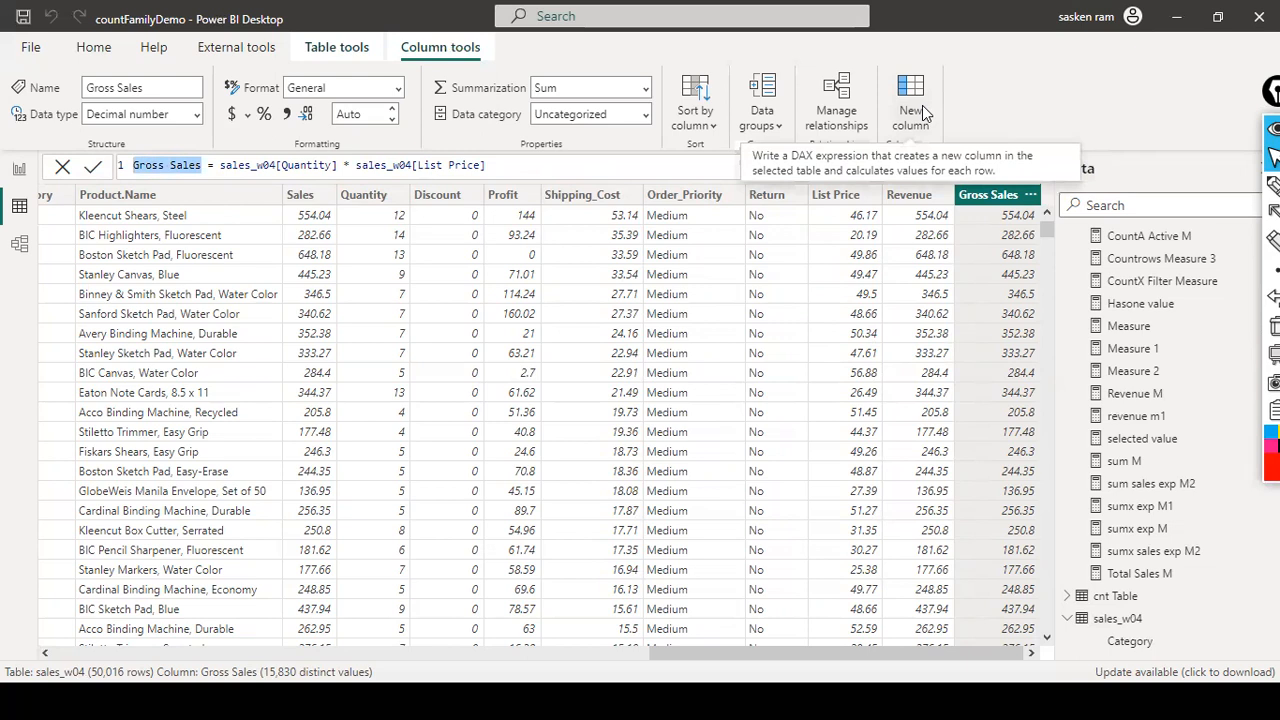
pyautogui.click(278, 165)
pyautogui.click(548, 165)
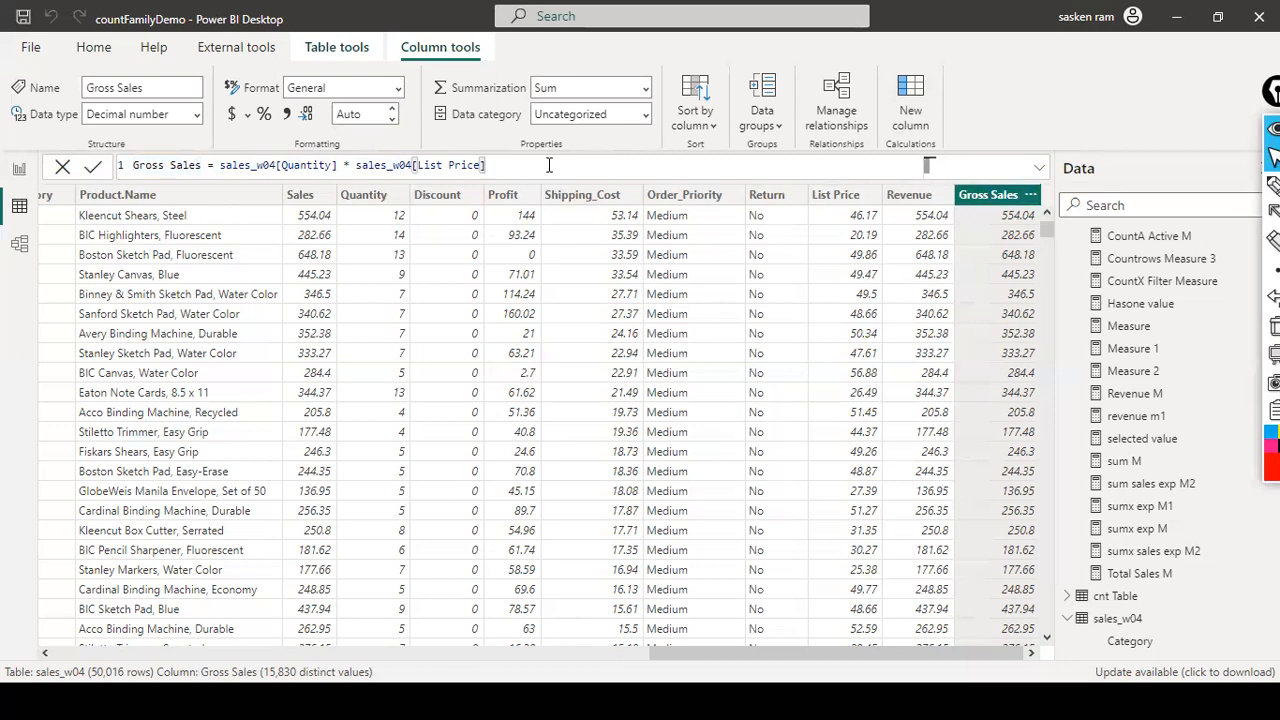
pyautogui.moveTo(202, 168); pyautogui.dragTo(74, 152)
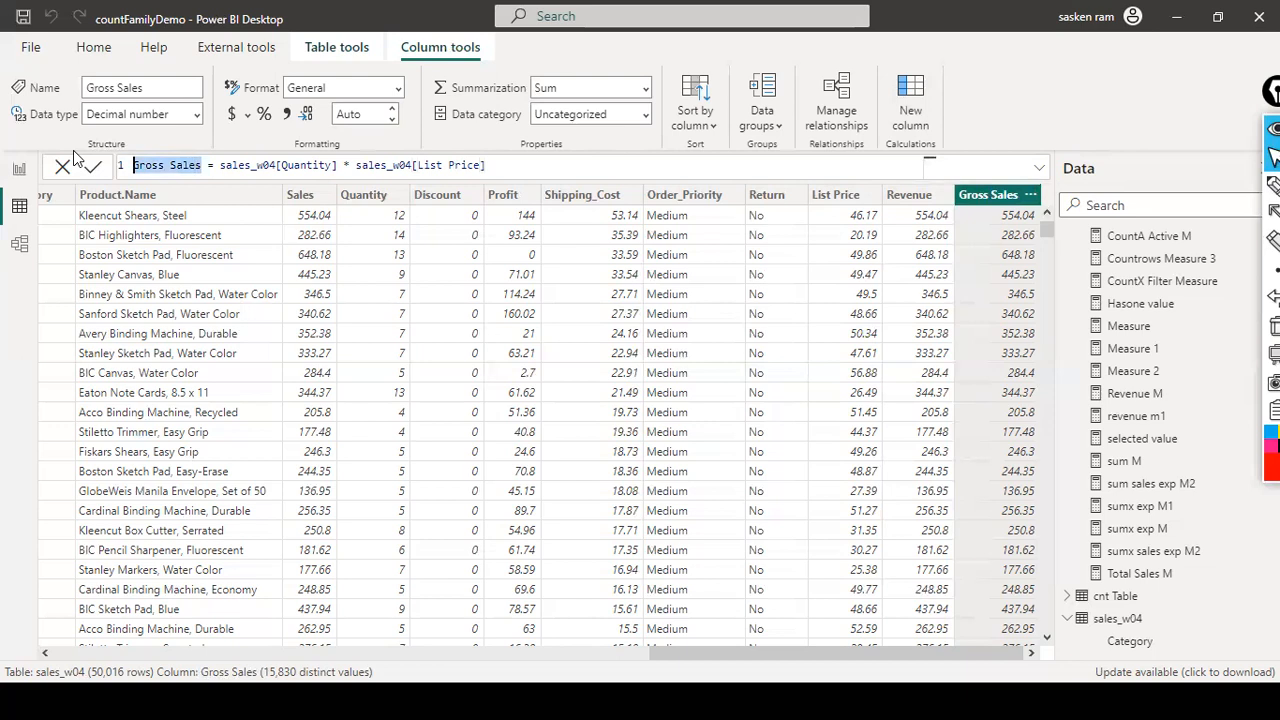
pyautogui.click(243, 165)
pyautogui.click(490, 168)
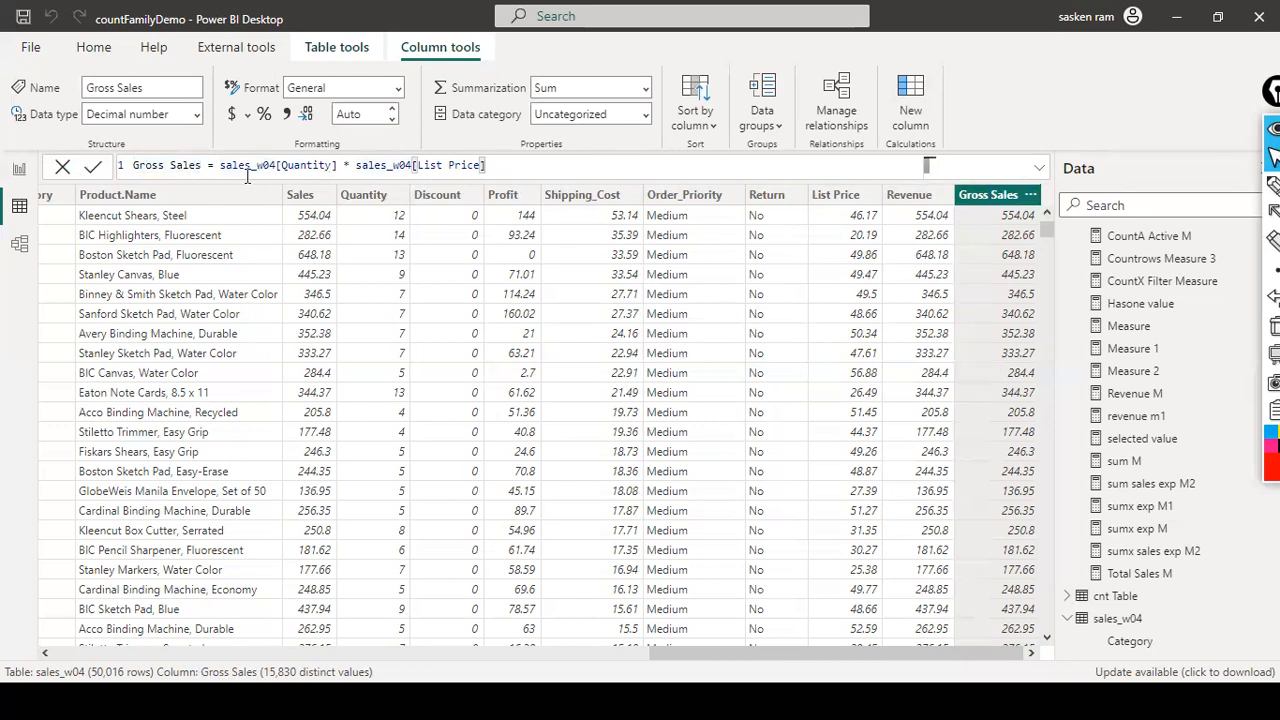
pyautogui.click(212, 165)
pyautogui.click(605, 165)
pyautogui.hotkey('ctrl', 'a')
pyautogui.hotkey('ctrl', 'c')
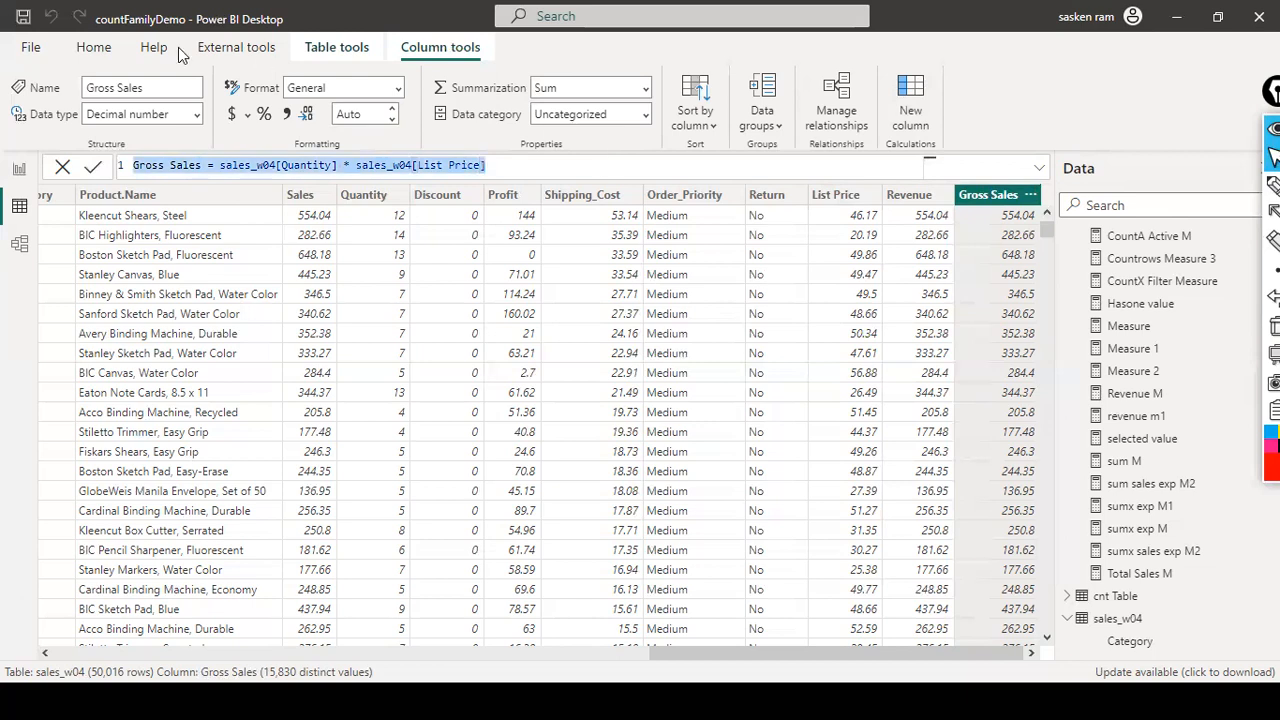
pyautogui.click(22, 170)
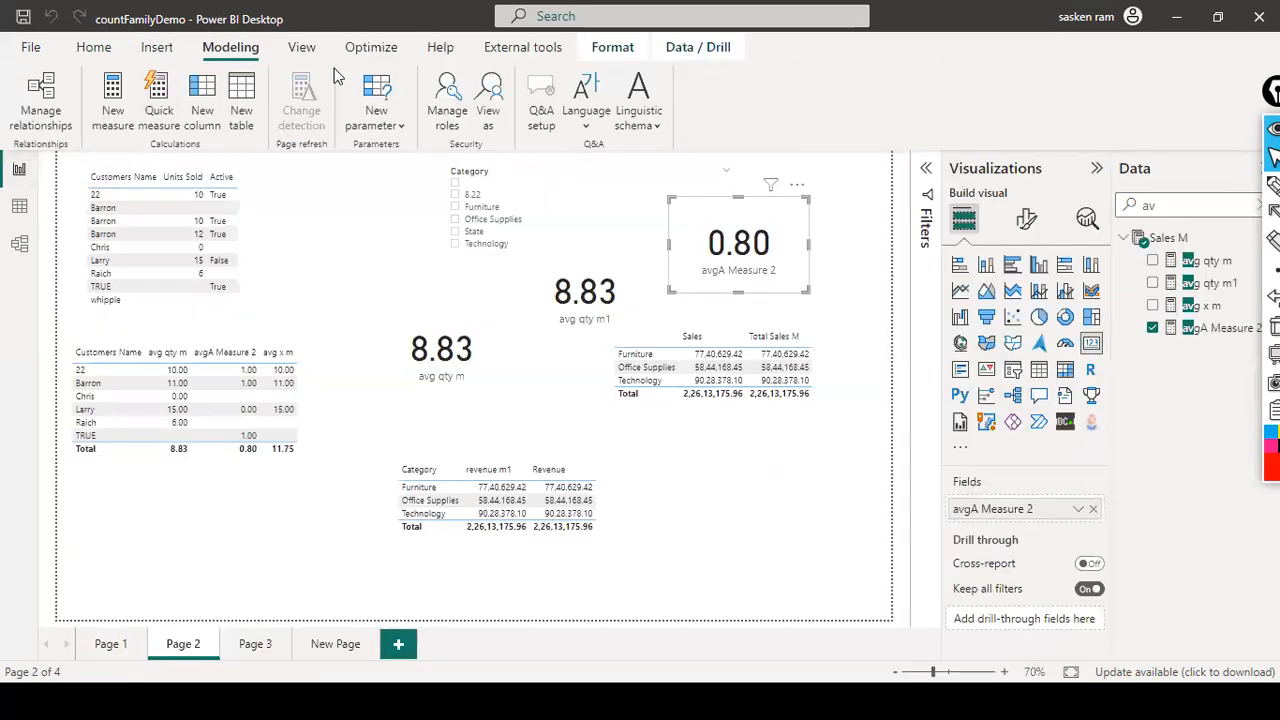
# - Create measure Gross Sales M = SUMX(sales_w04, sales_w04[Quantity] * sales_w04[List Price]) from the pasted formula
pyautogui.click(102, 104)
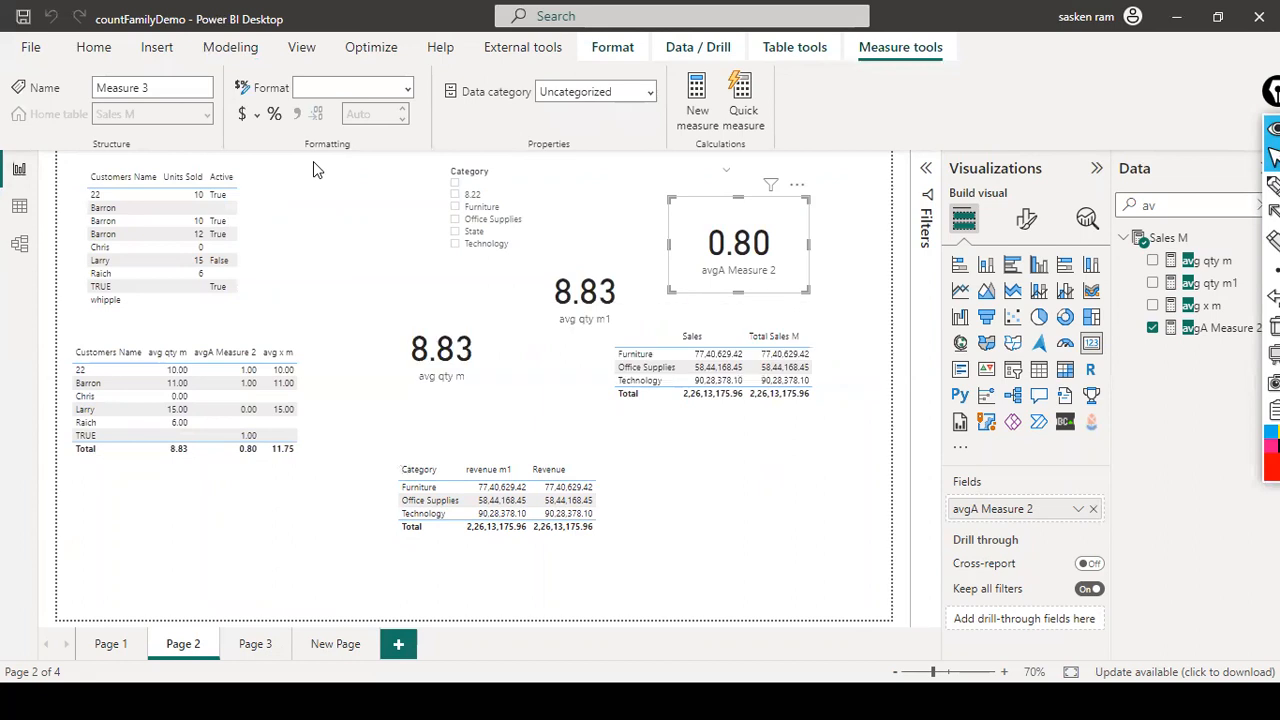
pyautogui.hotkey('ctrl', 'v')
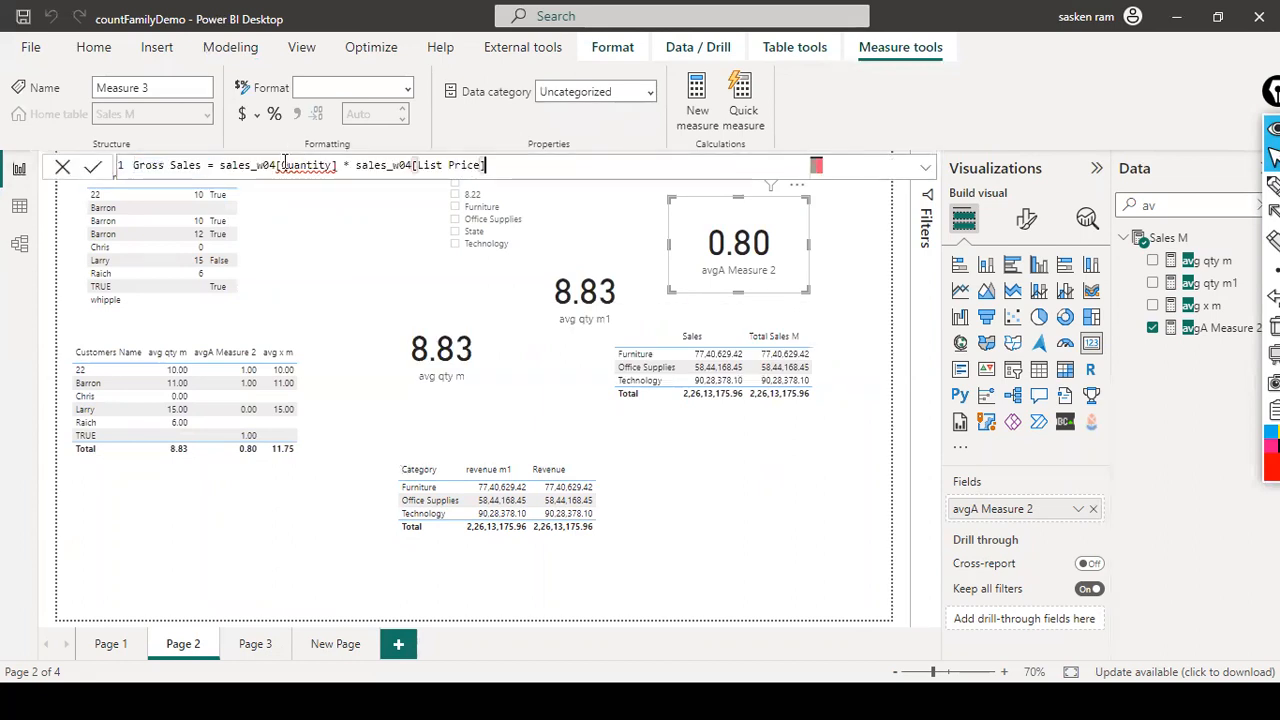
pyautogui.click(211, 165)
pyautogui.write('M')
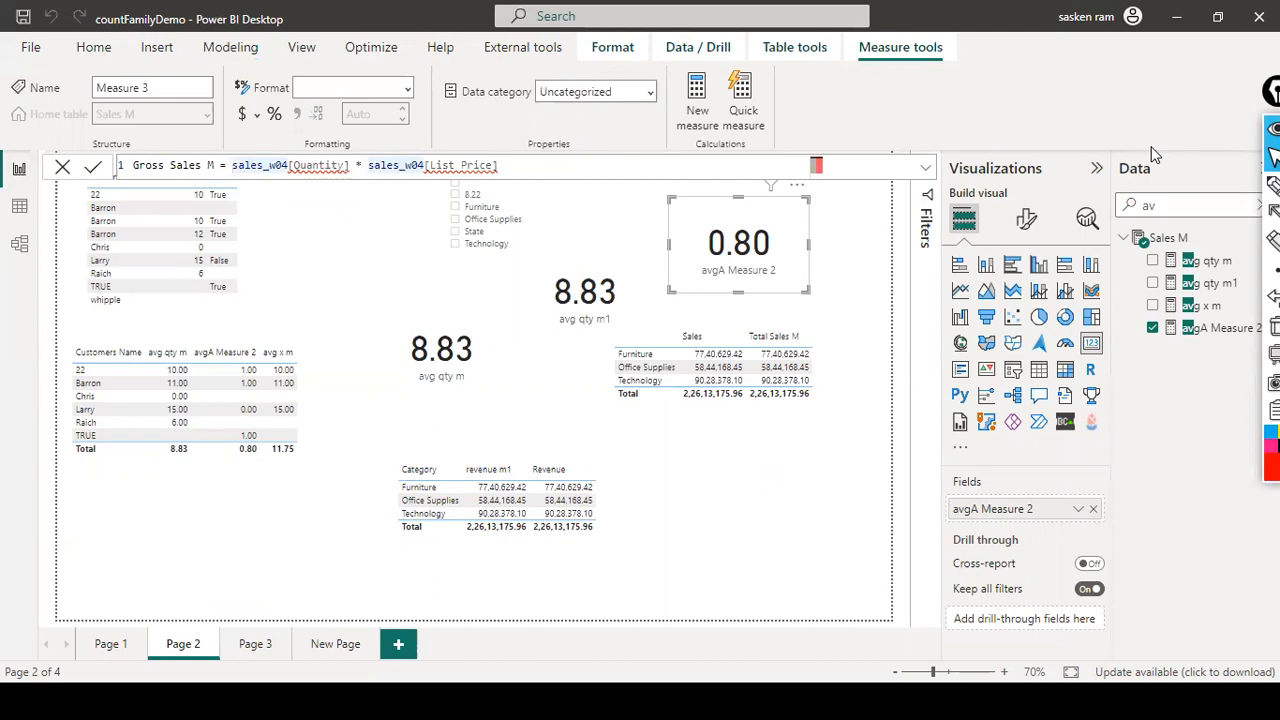
pyautogui.write('[')
pyautogui.press('BackSpace')
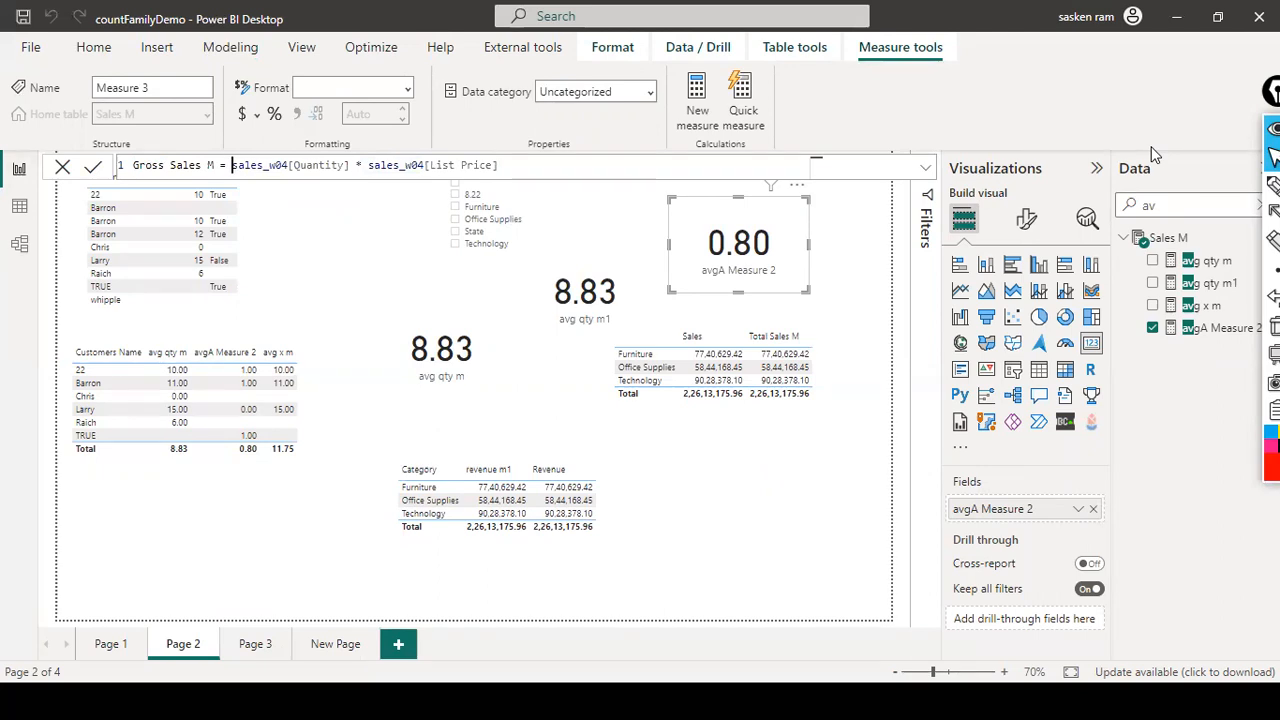
pyautogui.write('SUMX')
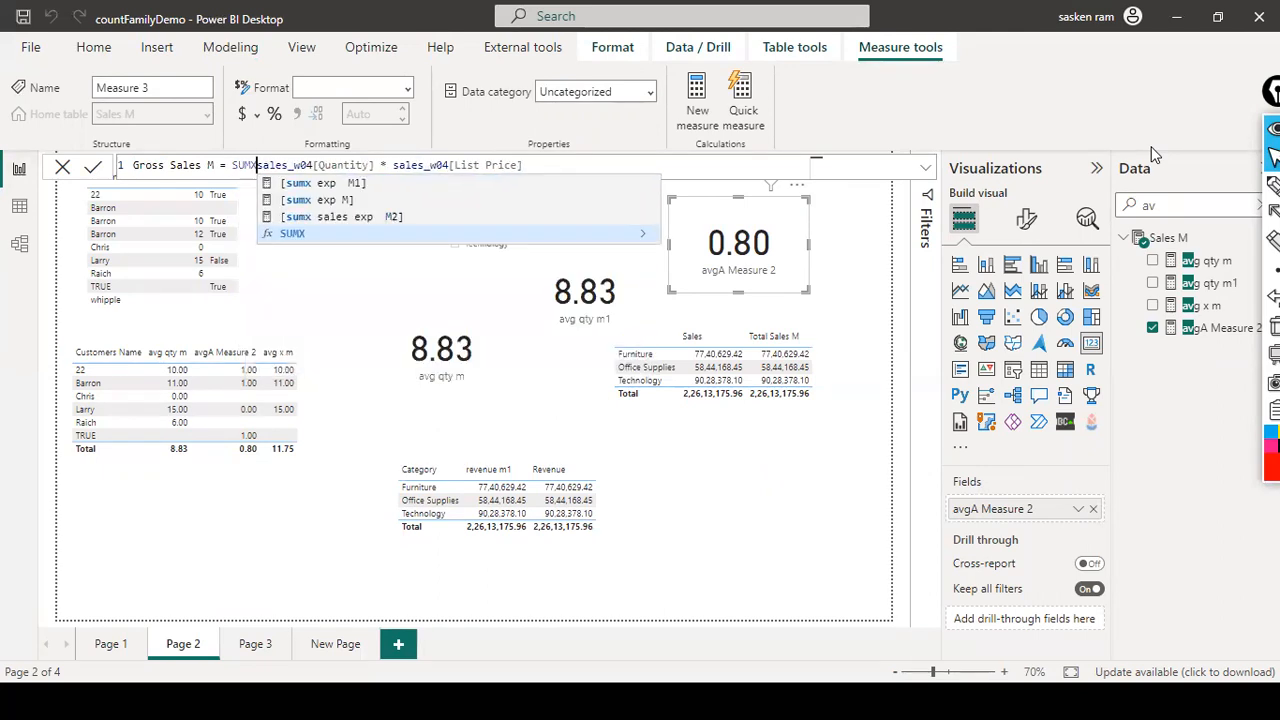
pyautogui.write('(')
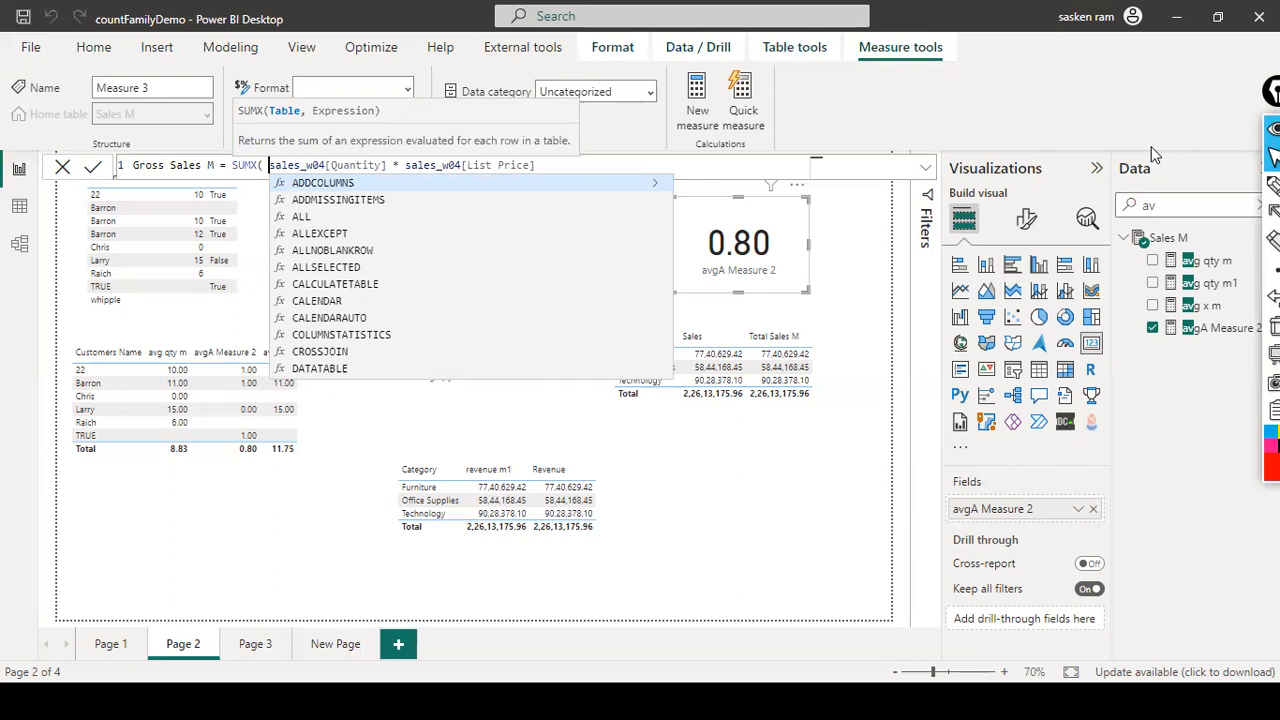
pyautogui.press('Escape')
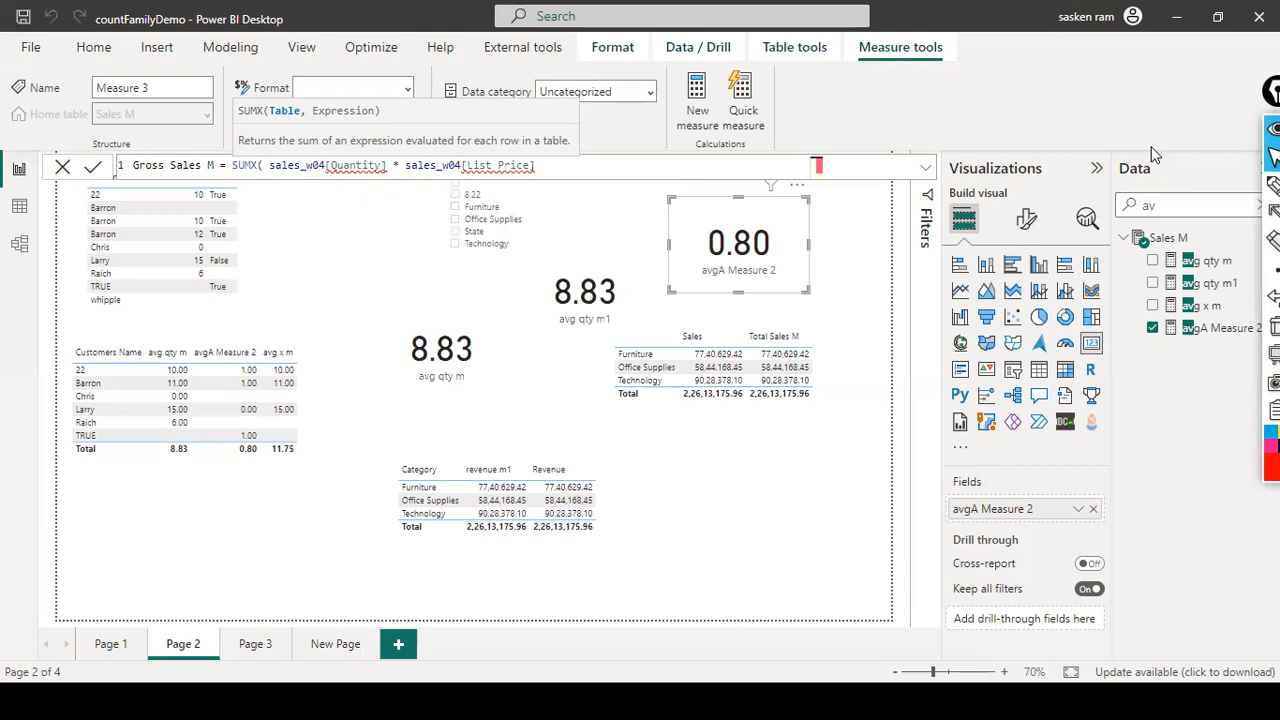
pyautogui.write('sales_w04,')
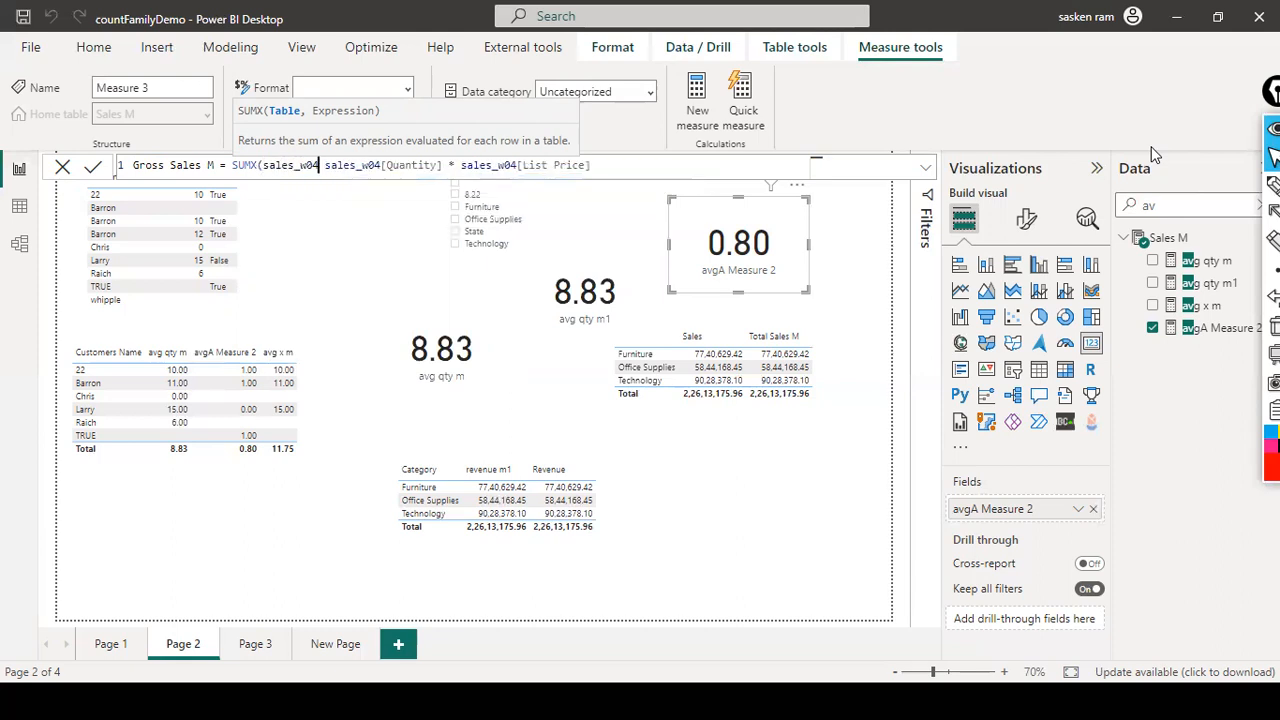
pyautogui.press('End')
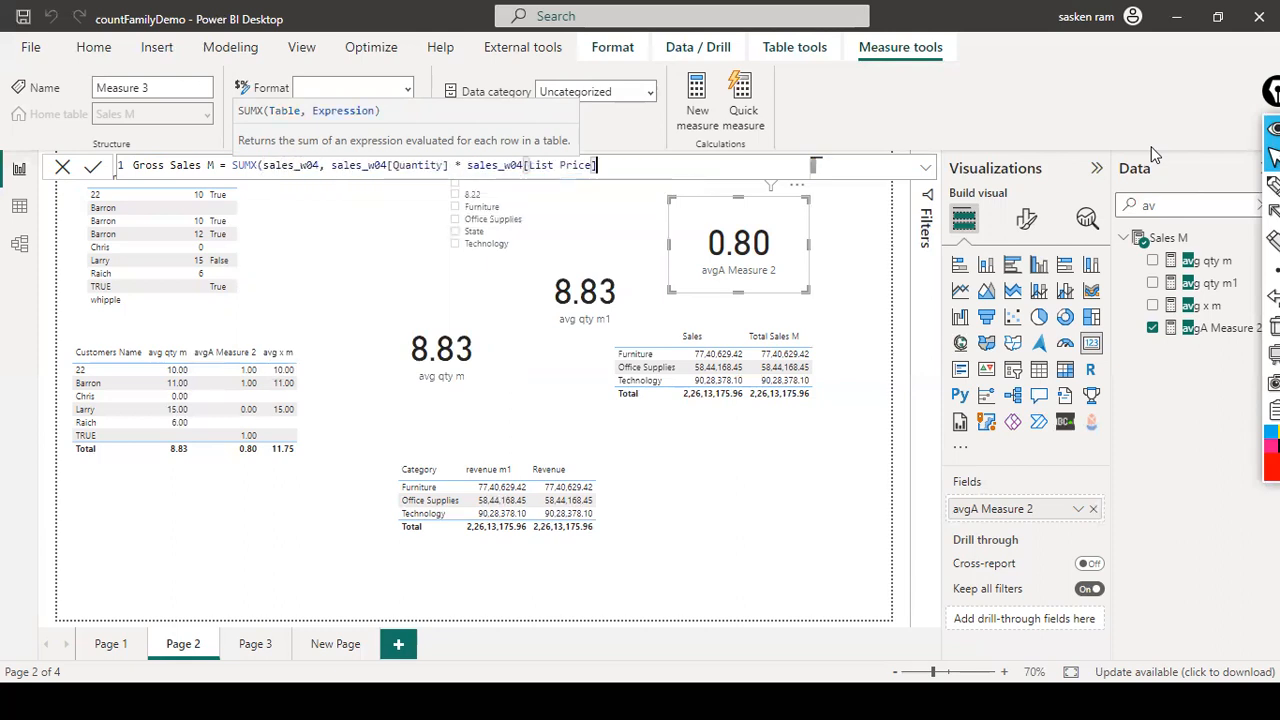
pyautogui.write(')')
pyautogui.press('Return')
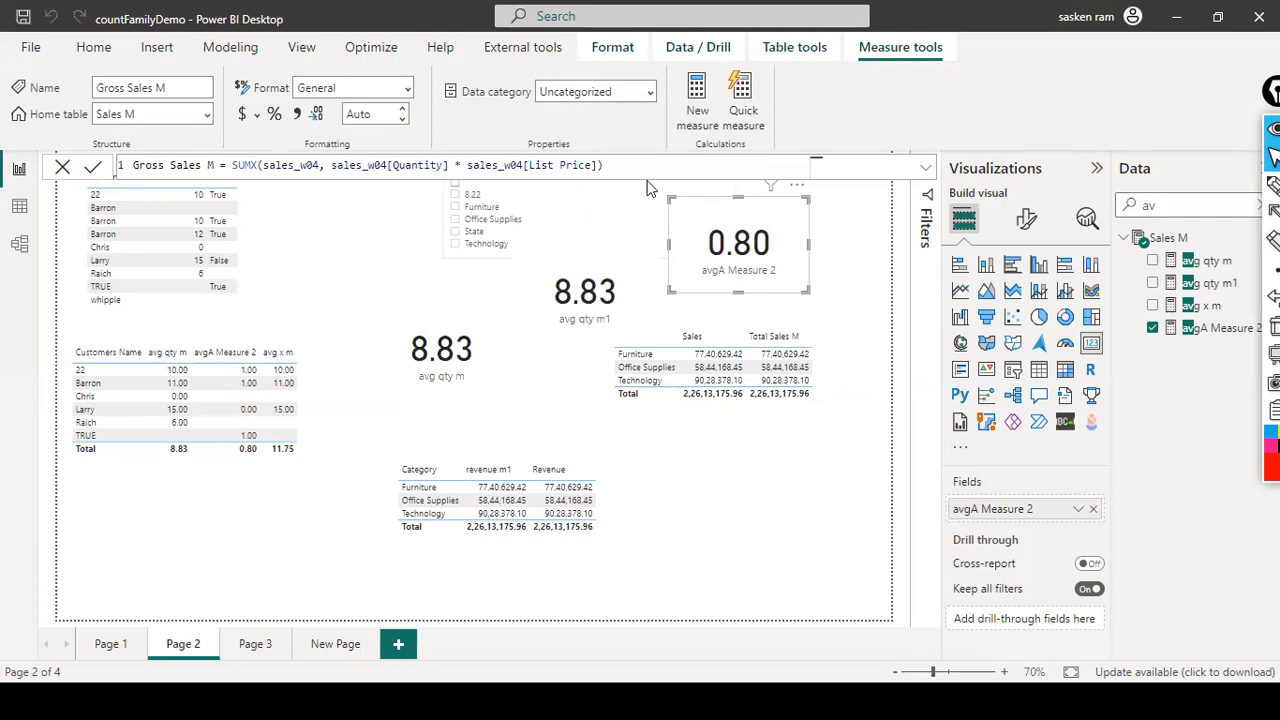
# - Convert the Sales and Total Sales M table into a card and move it higher on the page
pyautogui.click(752, 467)
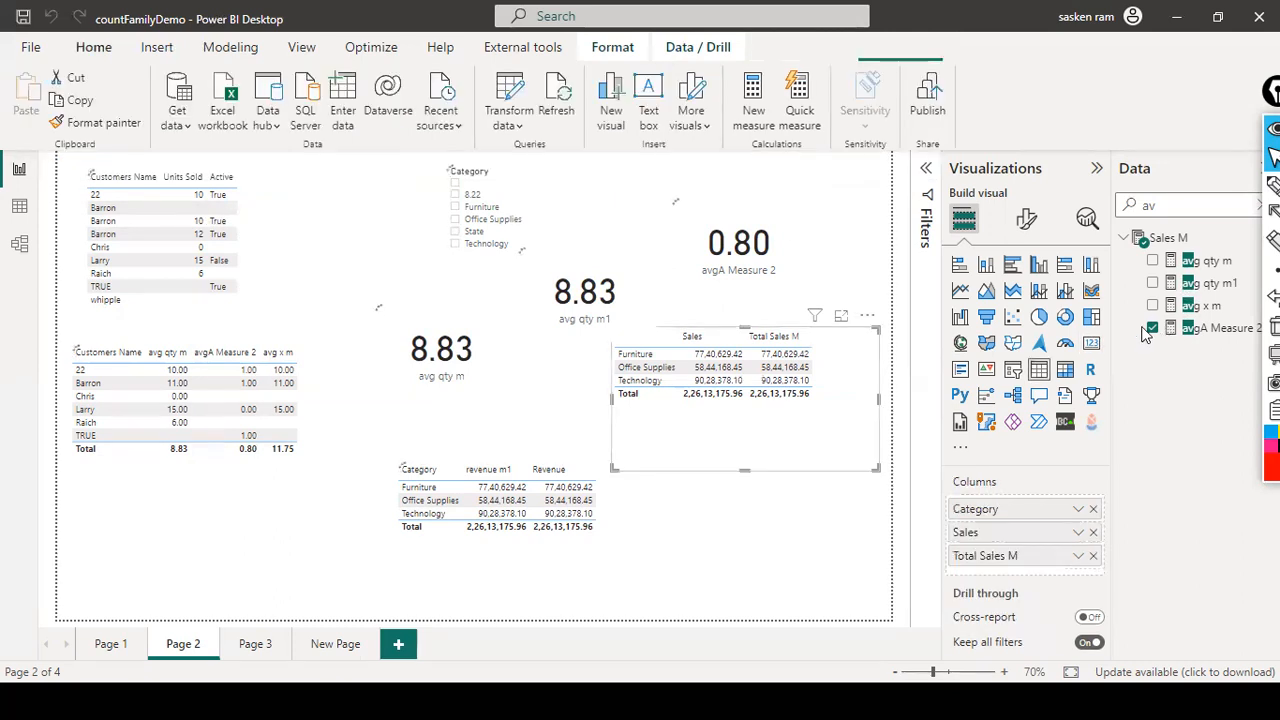
pyautogui.click(1091, 343)
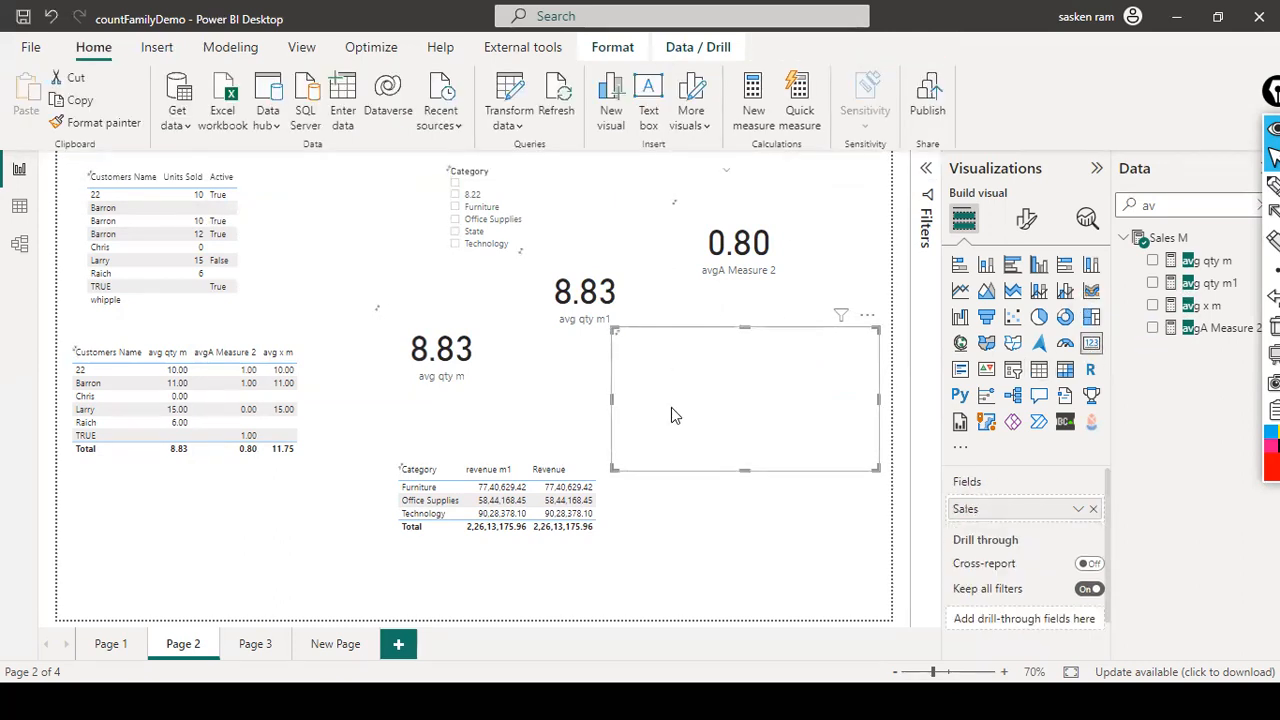
pyautogui.moveTo(676, 347); pyautogui.dragTo(686, 205)
pyautogui.click(713, 348)
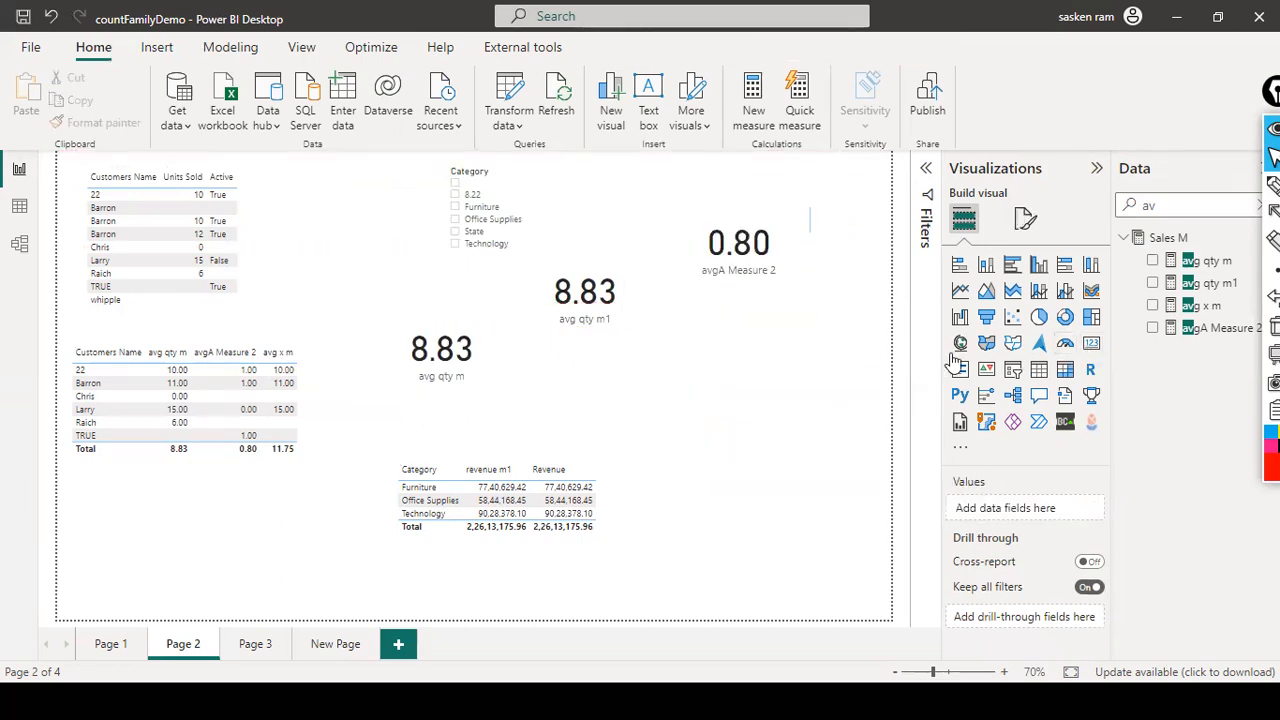
# - Place a card on the right and fill it with Gross Sales M, showing 22.61M
pyautogui.moveTo(611, 367); pyautogui.dragTo(786, 398)
pyautogui.moveTo(1274, 91); pyautogui.dragTo(1177, 424)
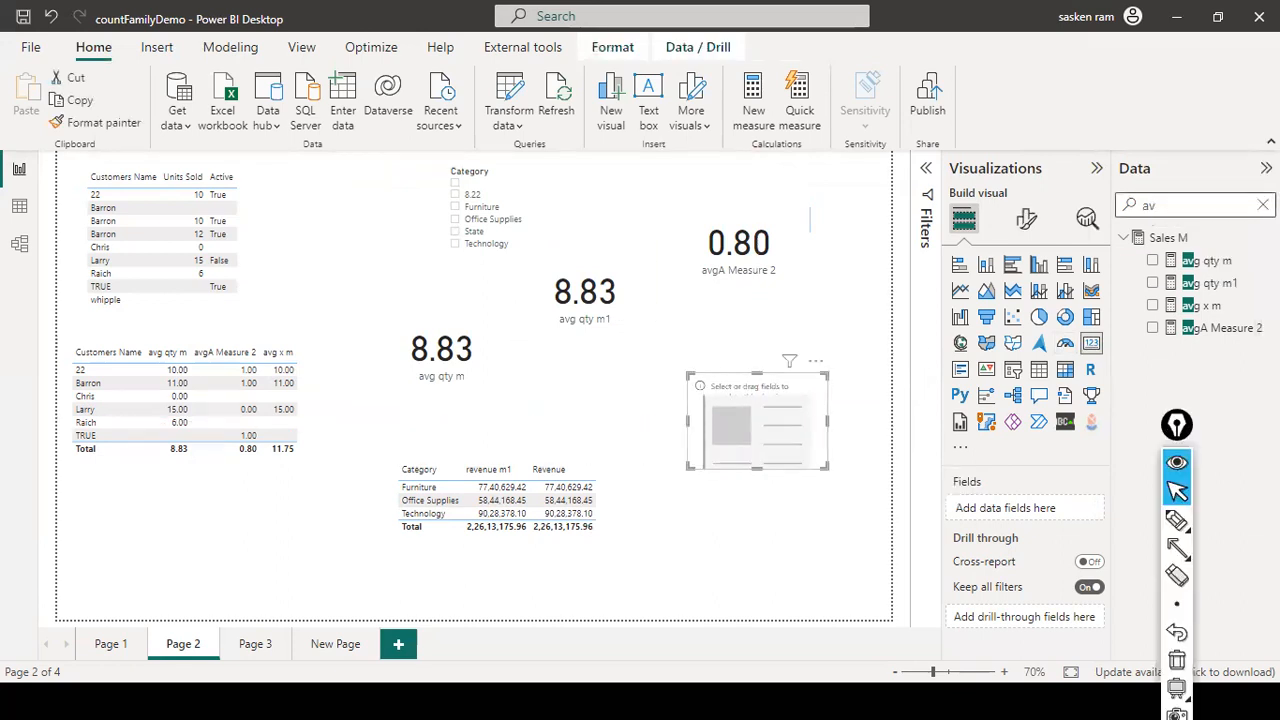
pyautogui.click(1174, 210)
pyautogui.press('BackSpace')
pyautogui.press('BackSpace')
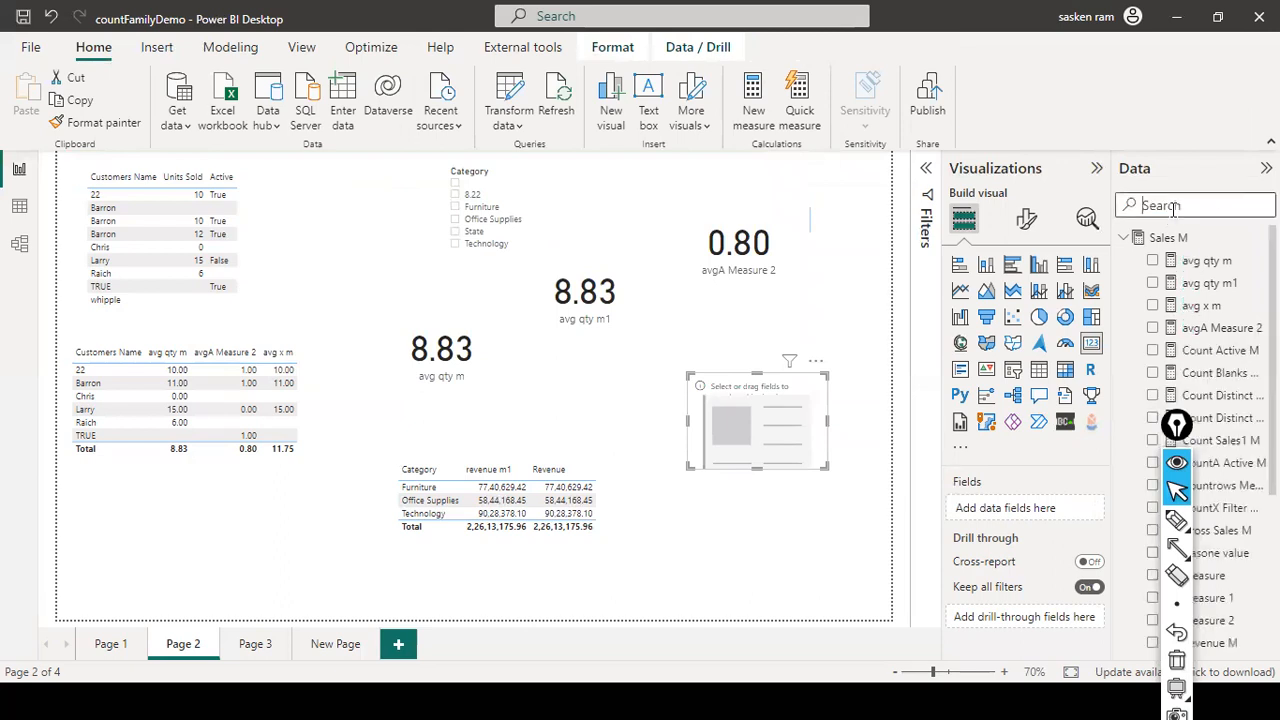
pyautogui.write('gorss')
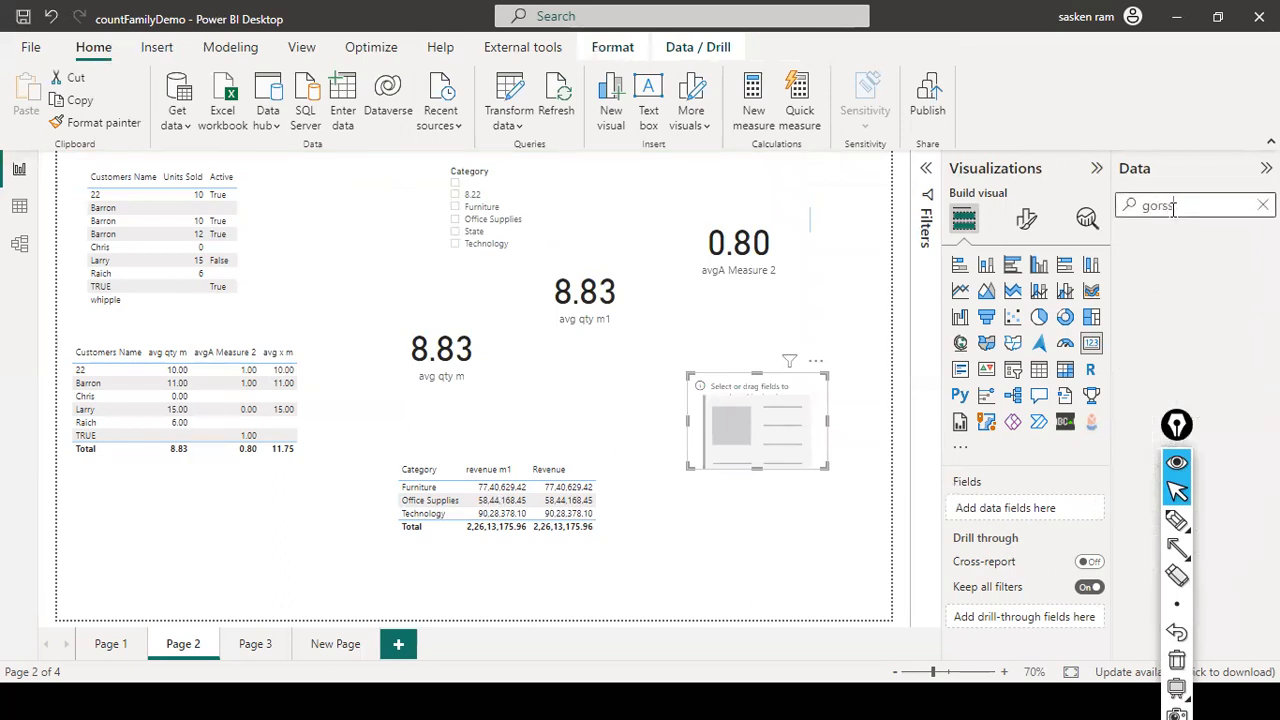
pyautogui.press('BackSpace')
pyautogui.press('BackSpace')
pyautogui.press('BackSpace')
pyautogui.press('BackSpace')
pyautogui.write('r')
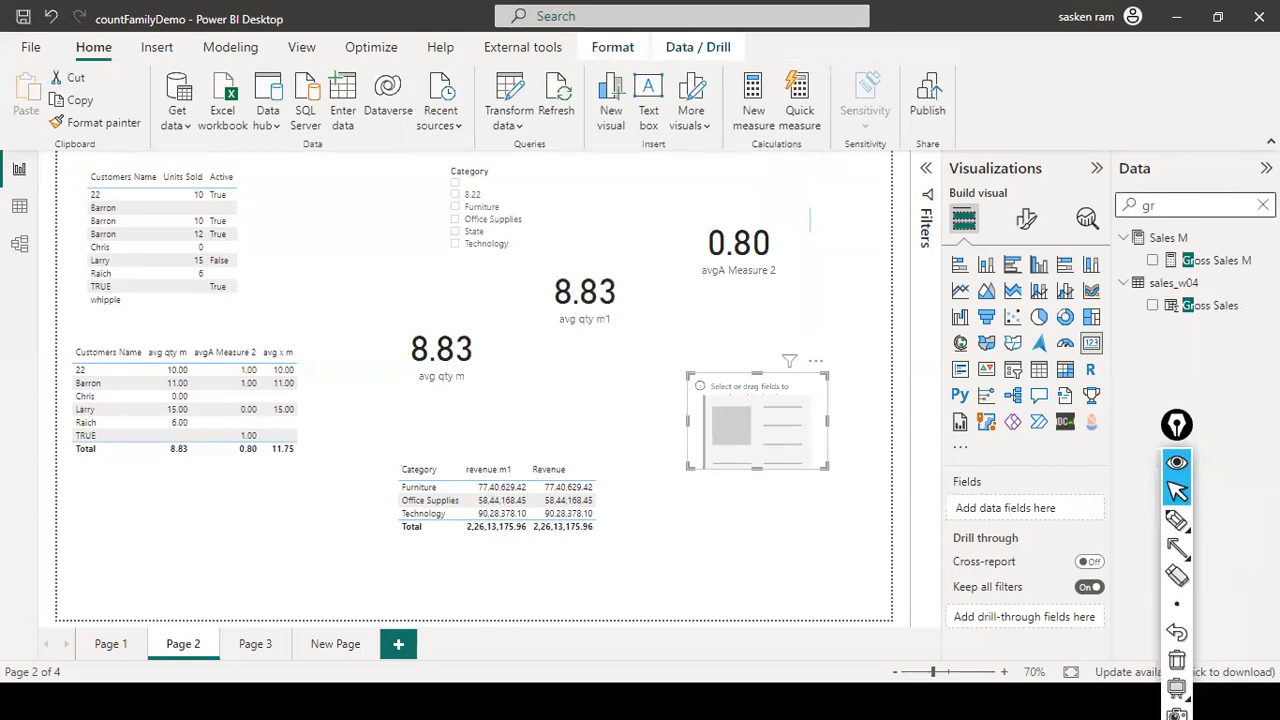
pyautogui.moveTo(1238, 273); pyautogui.dragTo(791, 433)
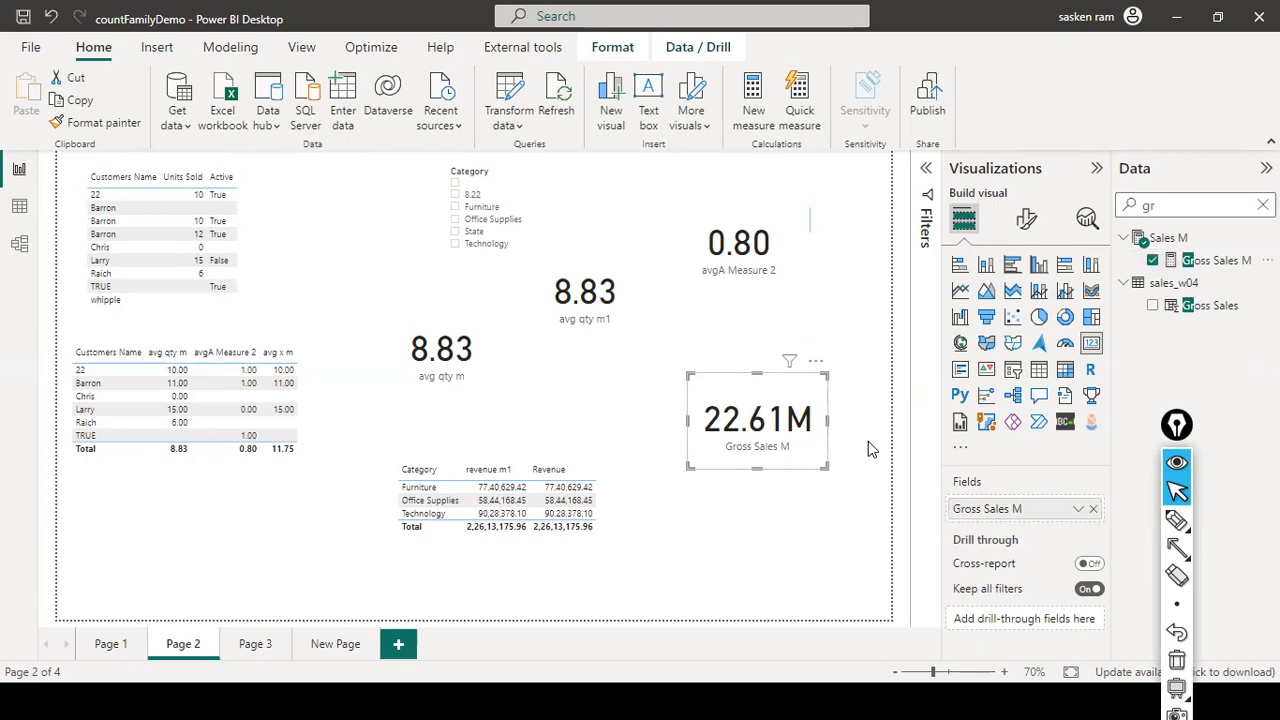
pyautogui.click(592, 405)
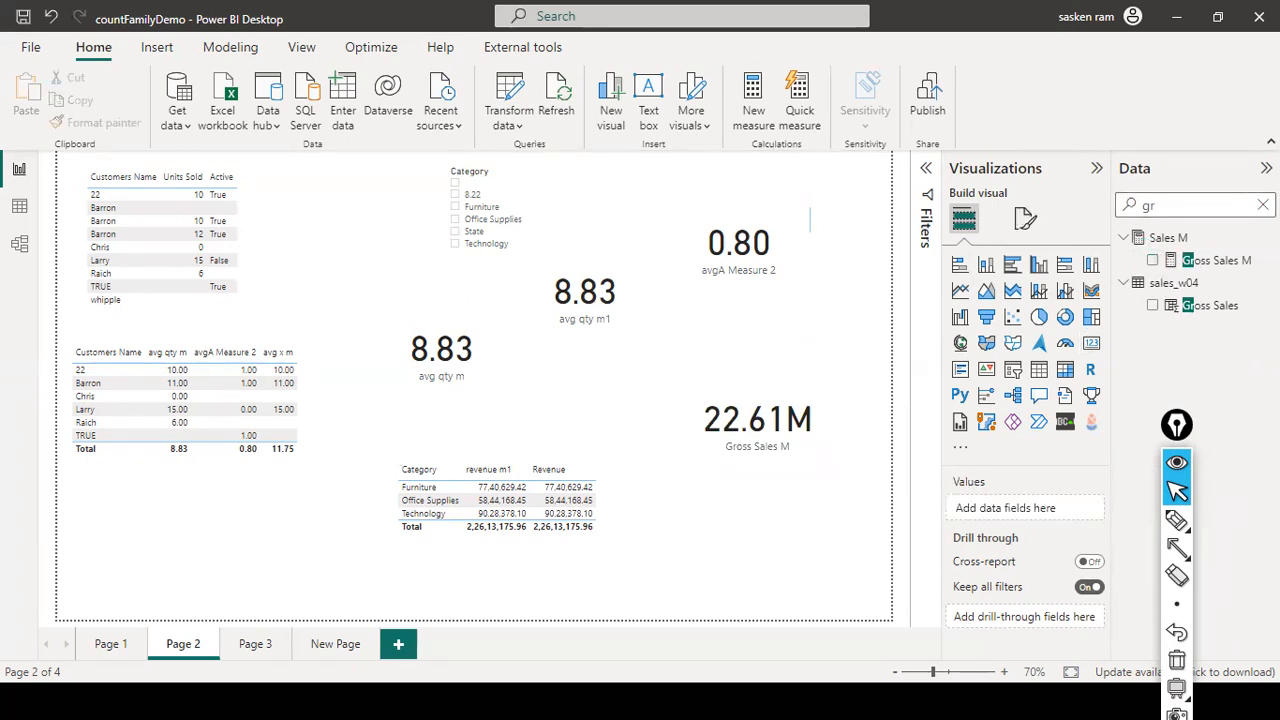
# - Clear the field search and add a new empty card visual
pyautogui.click(1263, 205)
pyautogui.click(632, 387)
pyautogui.click(1091, 343)
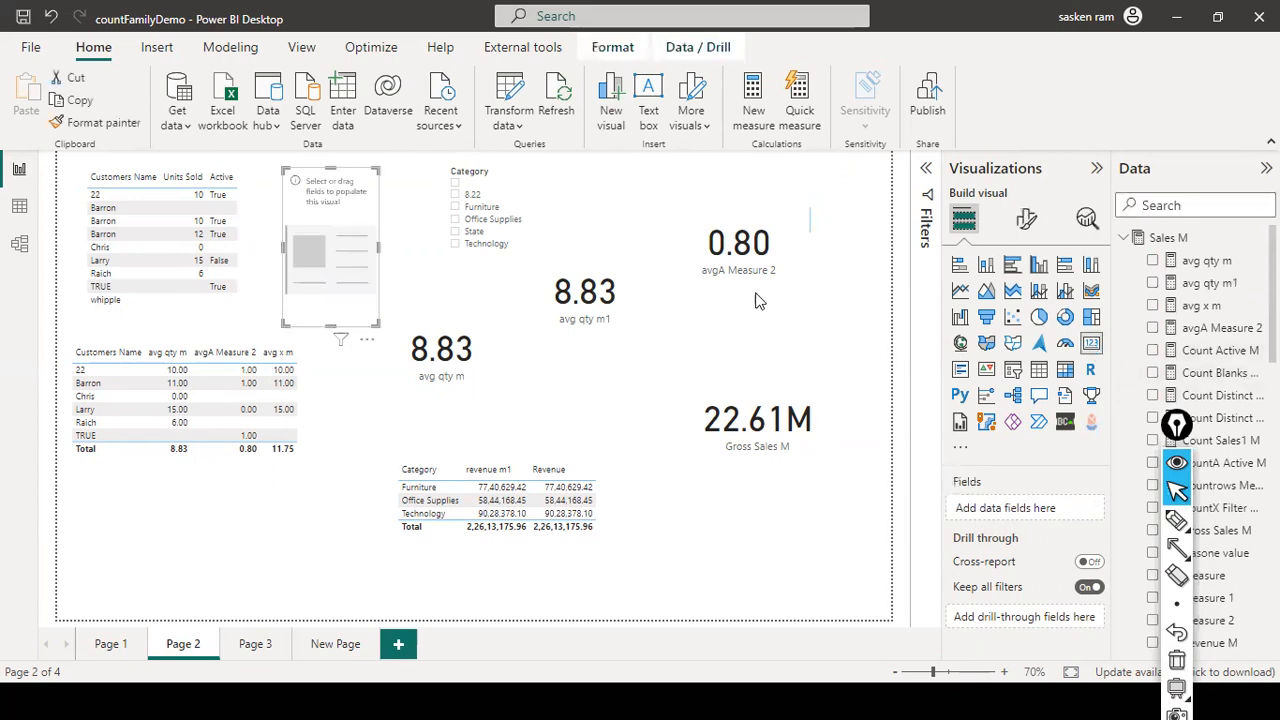
# - Put the empty card below avg qty m1, fill it with the Gross Sales column, and enlarge it
pyautogui.moveTo(323, 225); pyautogui.dragTo(607, 394)
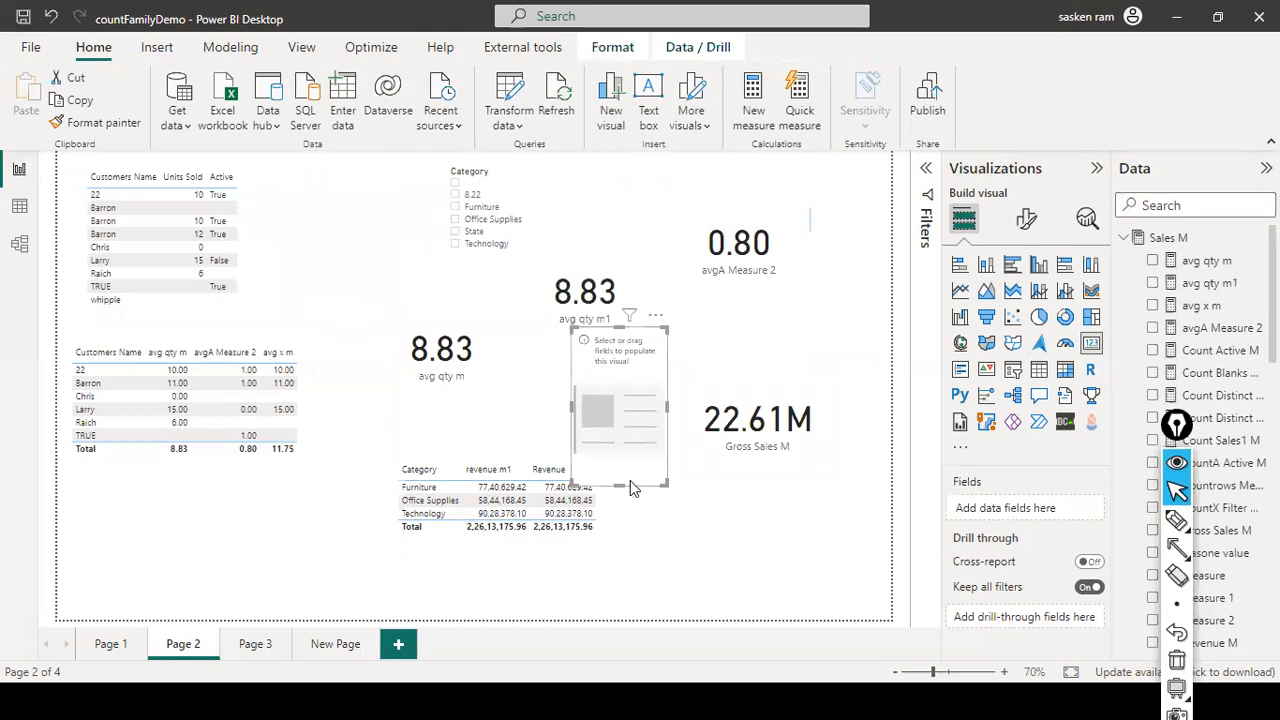
pyautogui.moveTo(626, 484); pyautogui.dragTo(601, 413)
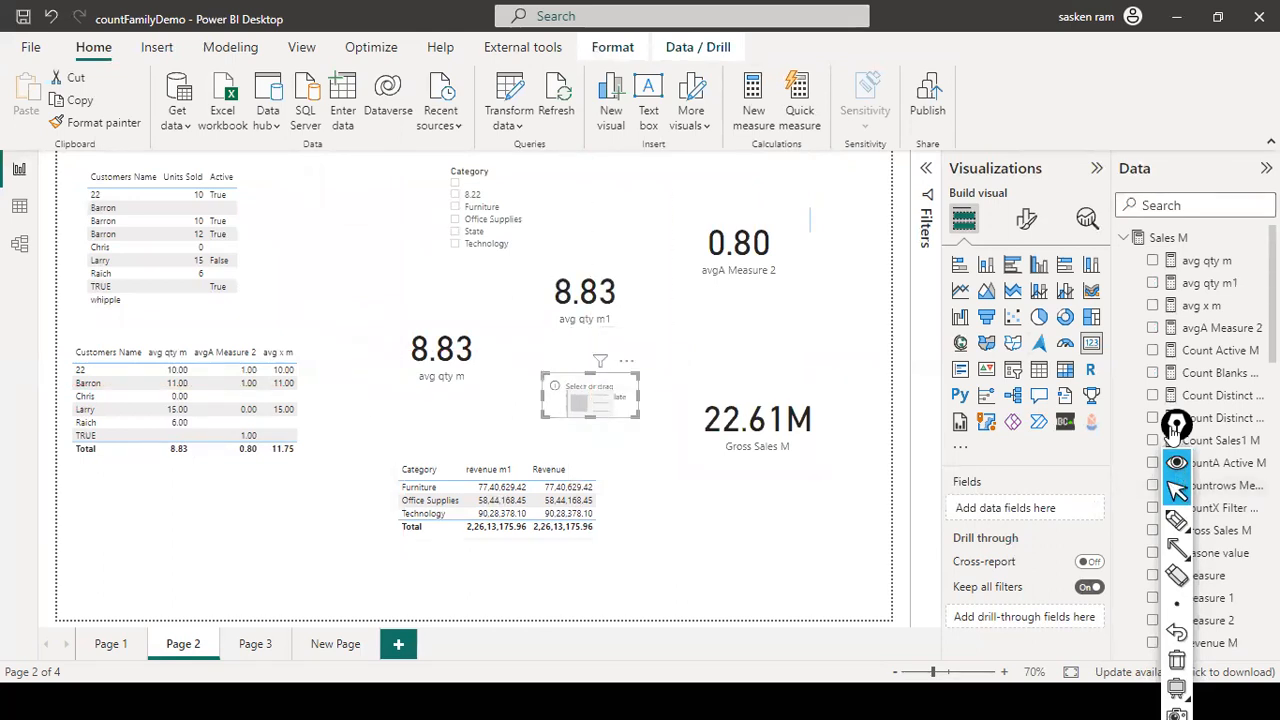
pyautogui.scroll(-10, 1200, 440)
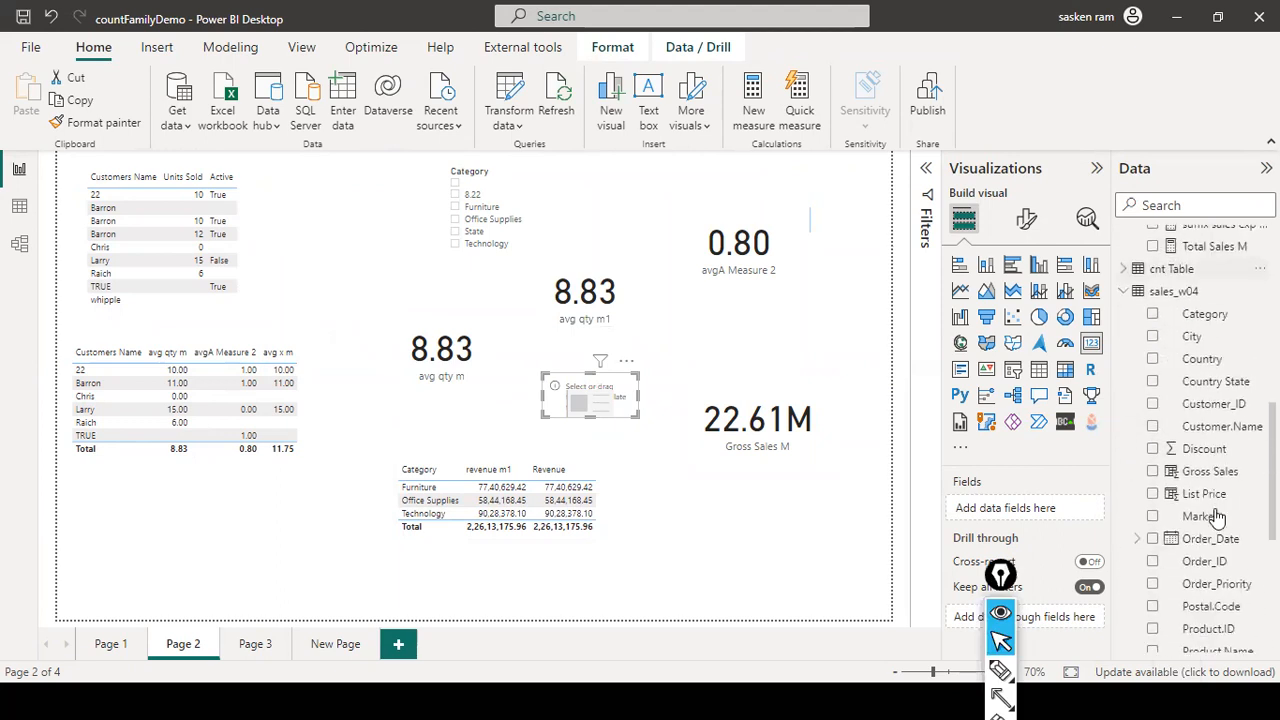
pyautogui.moveTo(1210, 406); pyautogui.dragTo(616, 402)
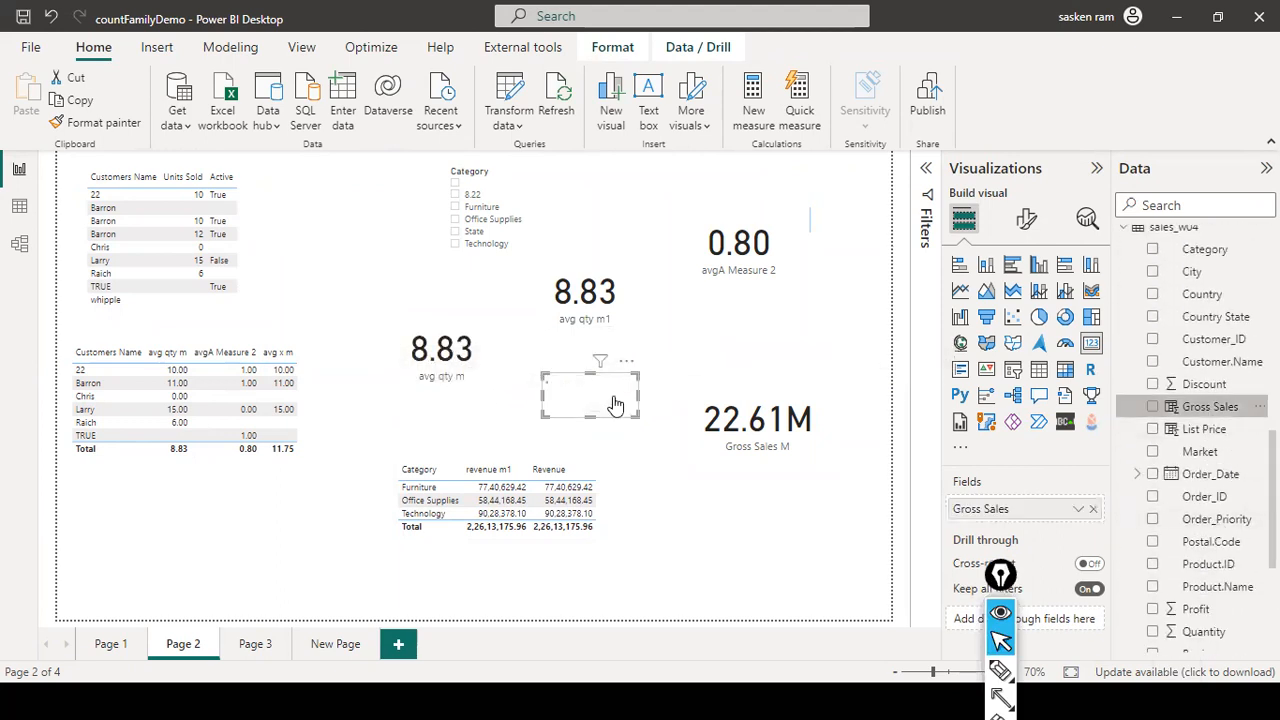
pyautogui.click(590, 426)
pyautogui.click(594, 407)
pyautogui.moveTo(592, 417)
pyautogui.mouseDown()
pyautogui.moveTo(580, 460)
pyautogui.moveTo(590, 440)
pyautogui.mouseUp()
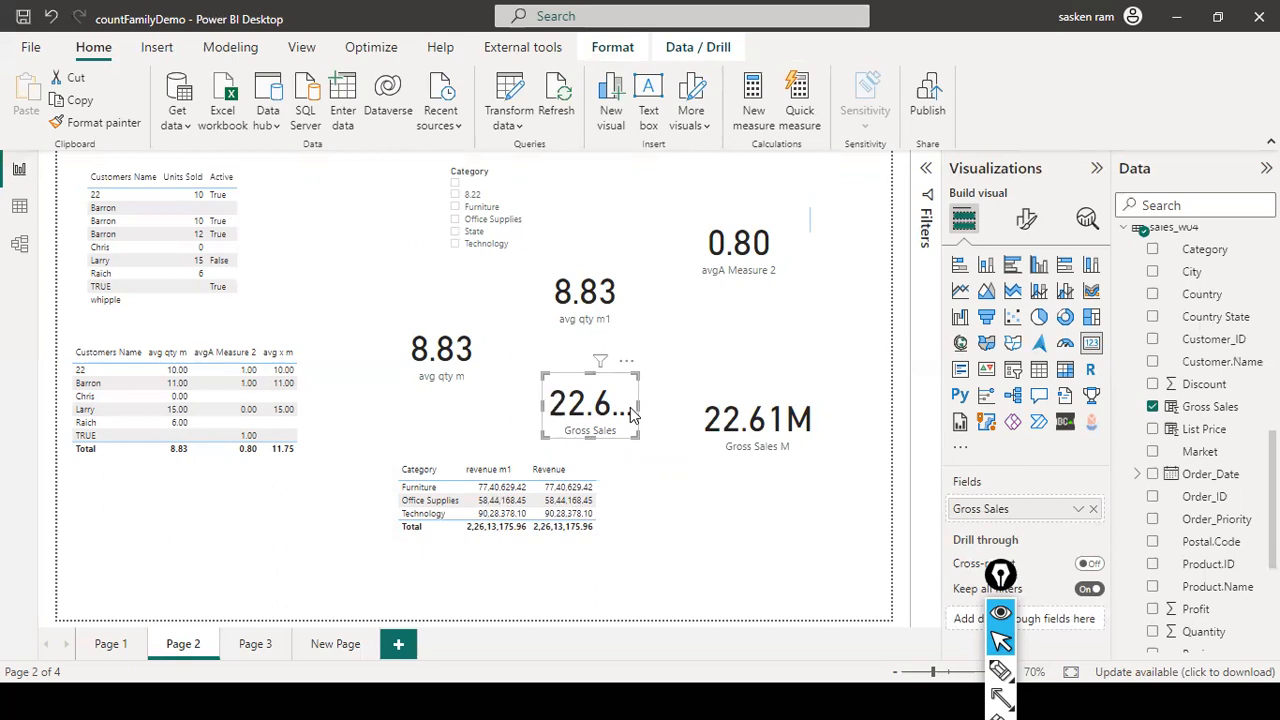
# - Nudge the 22.61M Gross Sales M card up so it lines up with the Gross Sales card
pyautogui.click(809, 398)
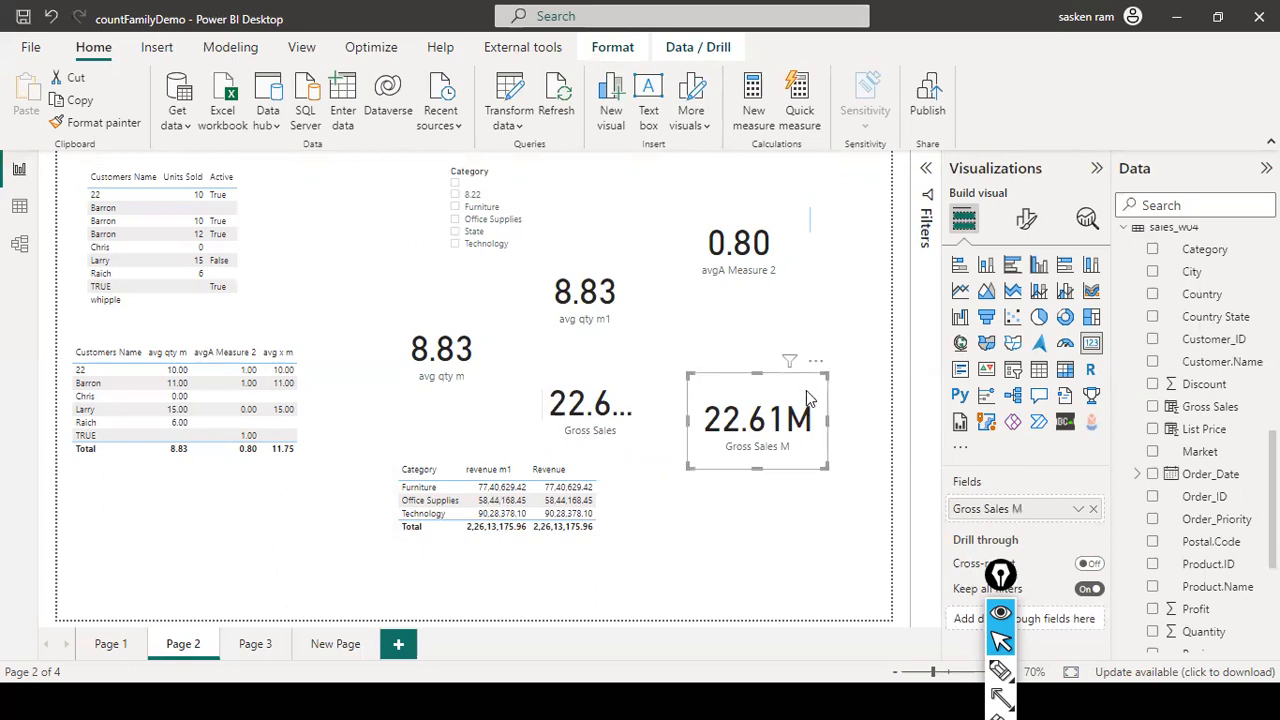
pyautogui.moveTo(809, 398); pyautogui.dragTo(809, 383)
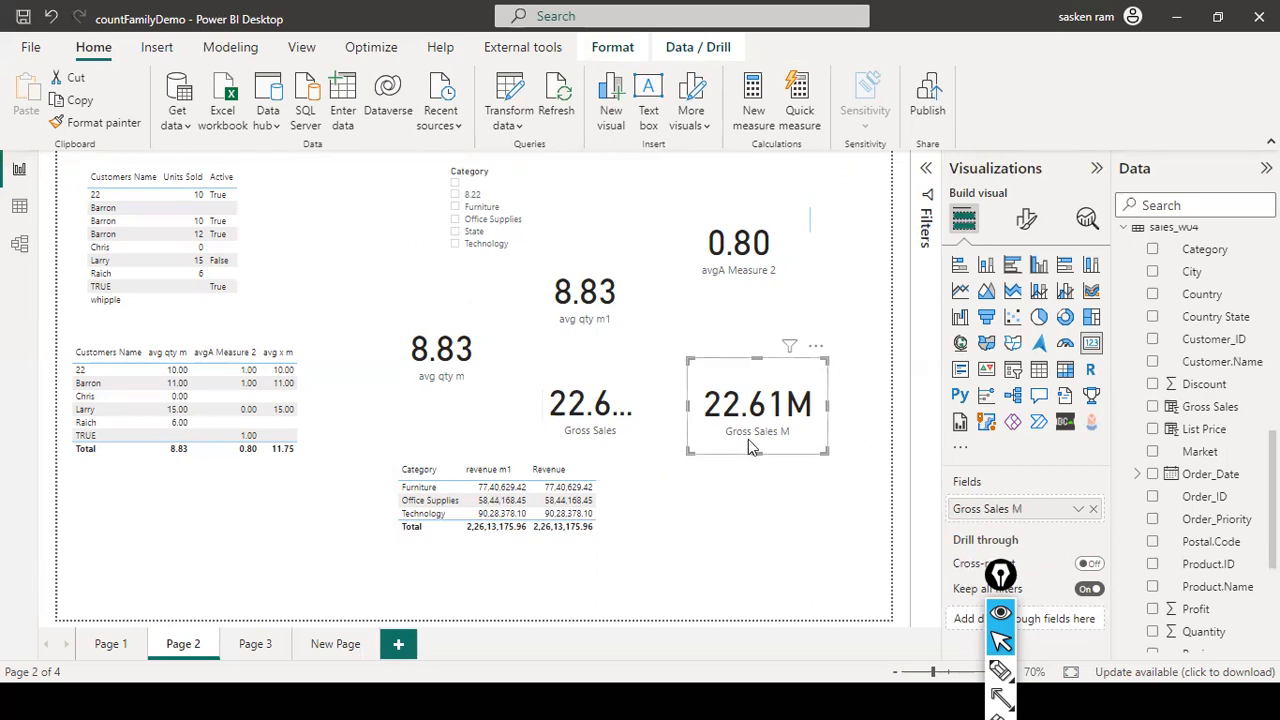
pyautogui.click(575, 438)
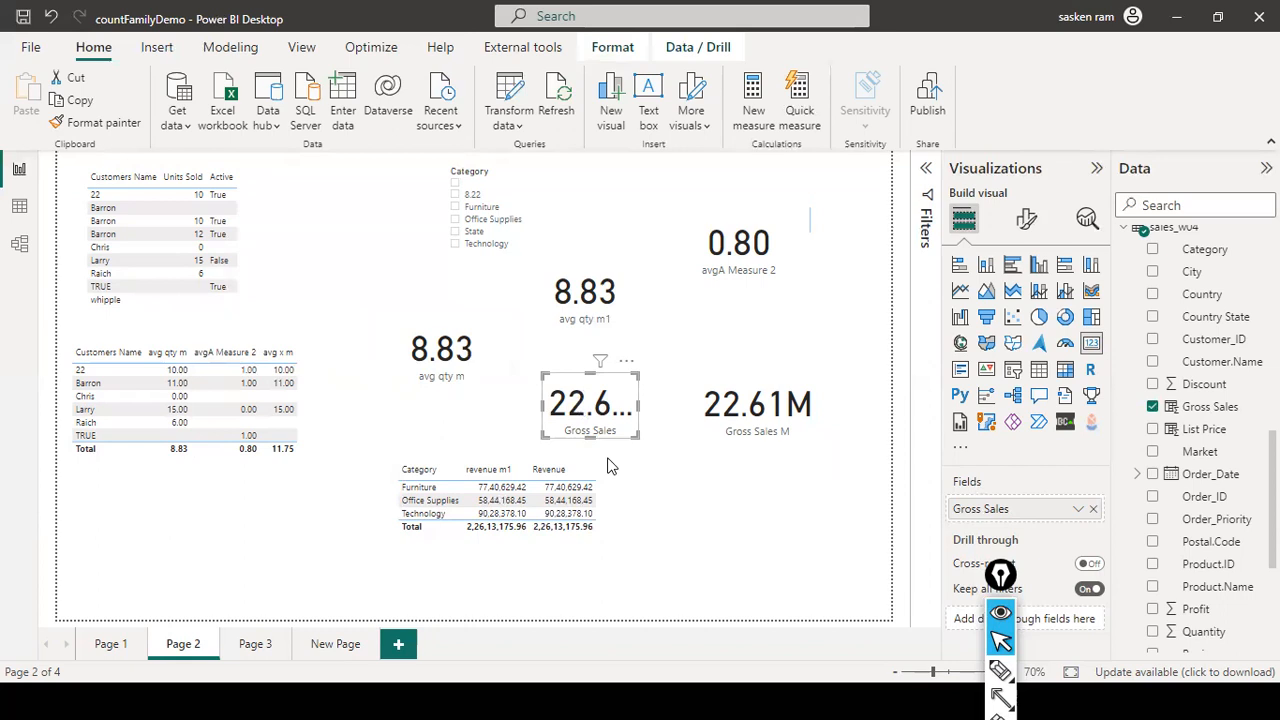
pyautogui.click(768, 424)
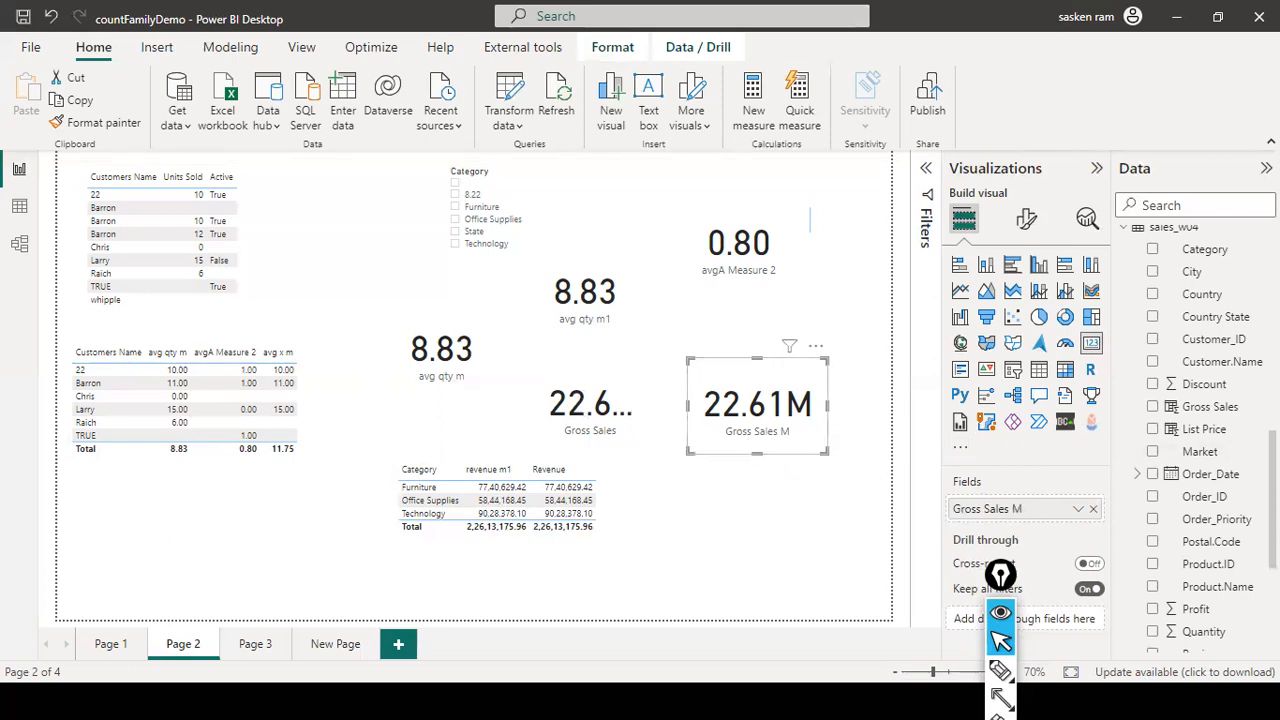
pyautogui.click(1001, 697)
pyautogui.moveTo(864, 326)
pyautogui.mouseDown()
pyautogui.moveTo(1140, 420)
pyautogui.moveTo(1158, 408)
pyautogui.mouseUp()
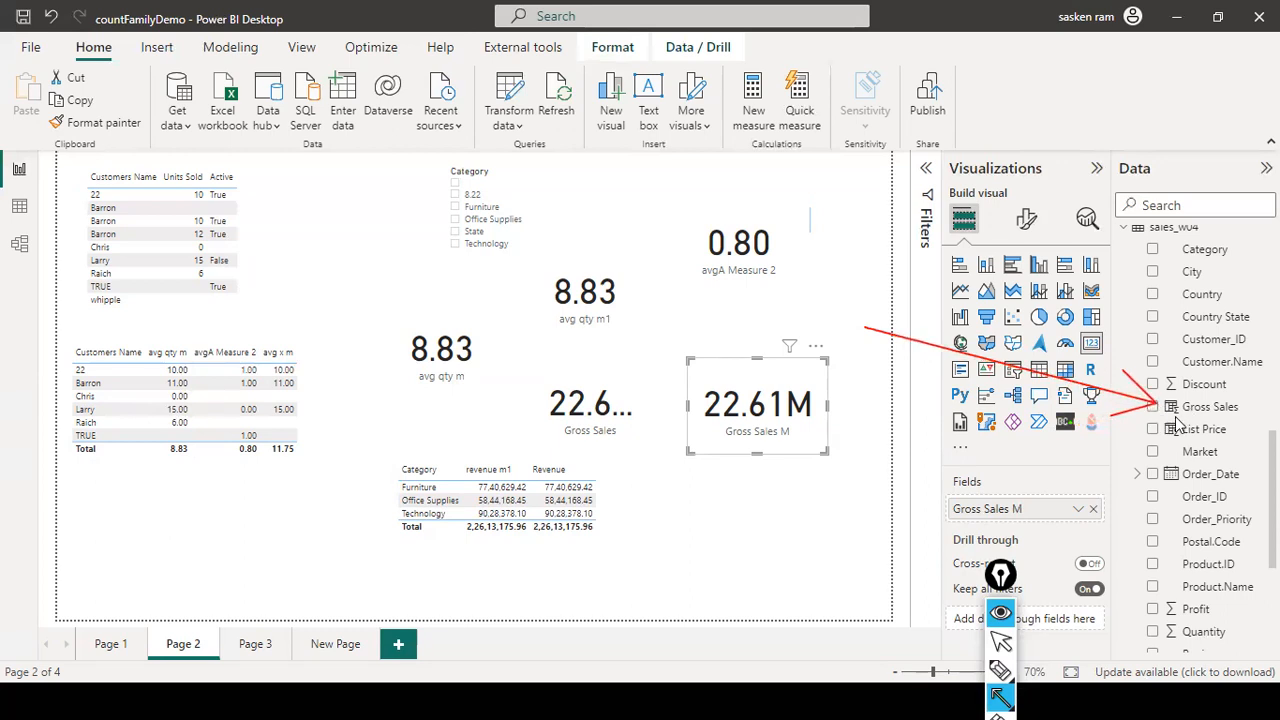
pyautogui.press('Escape')
pyautogui.scroll(6, 1216, 366)
pyautogui.scroll(2, 1217, 366)
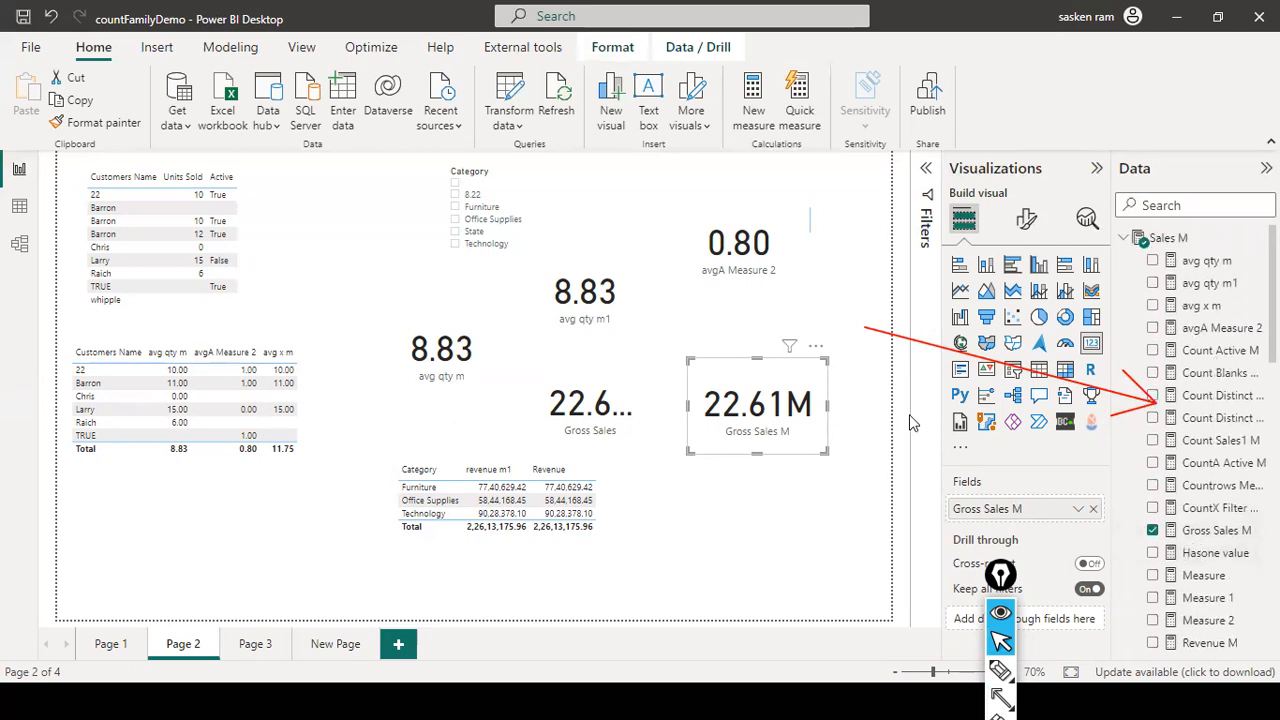
pyautogui.scroll(-3, 1150, 450)
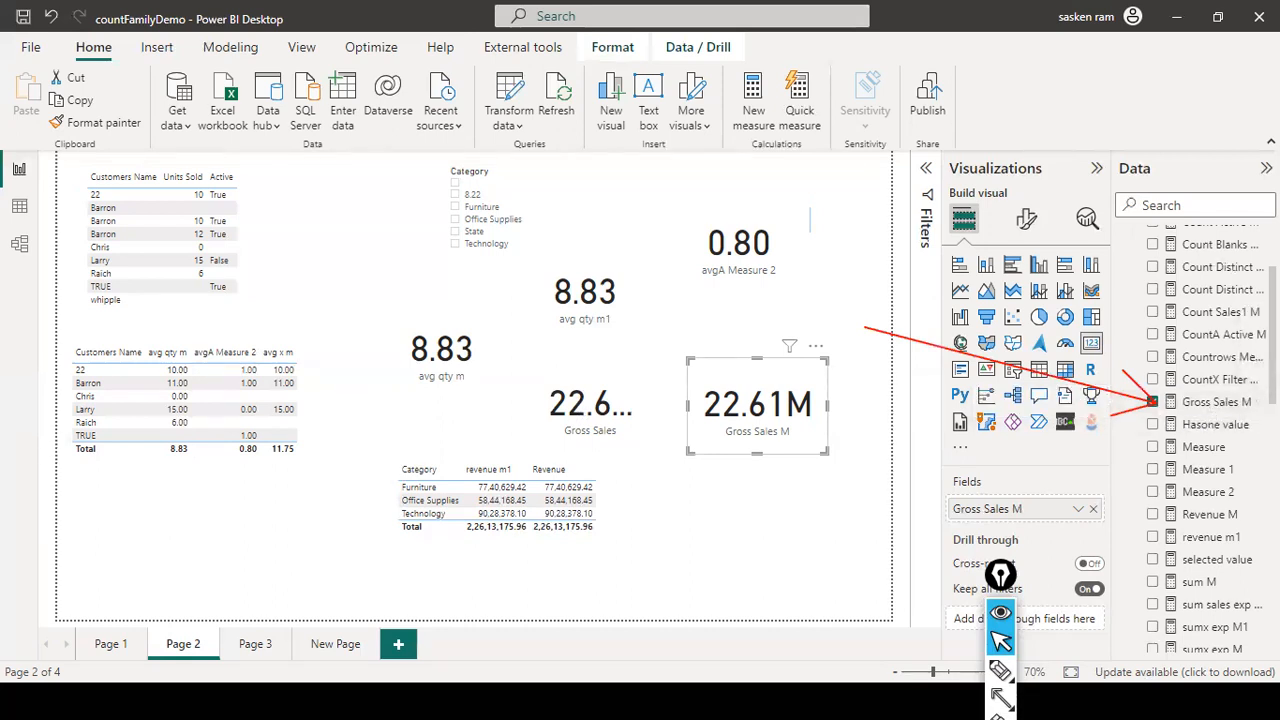
pyautogui.scroll(-10, 1180, 390)
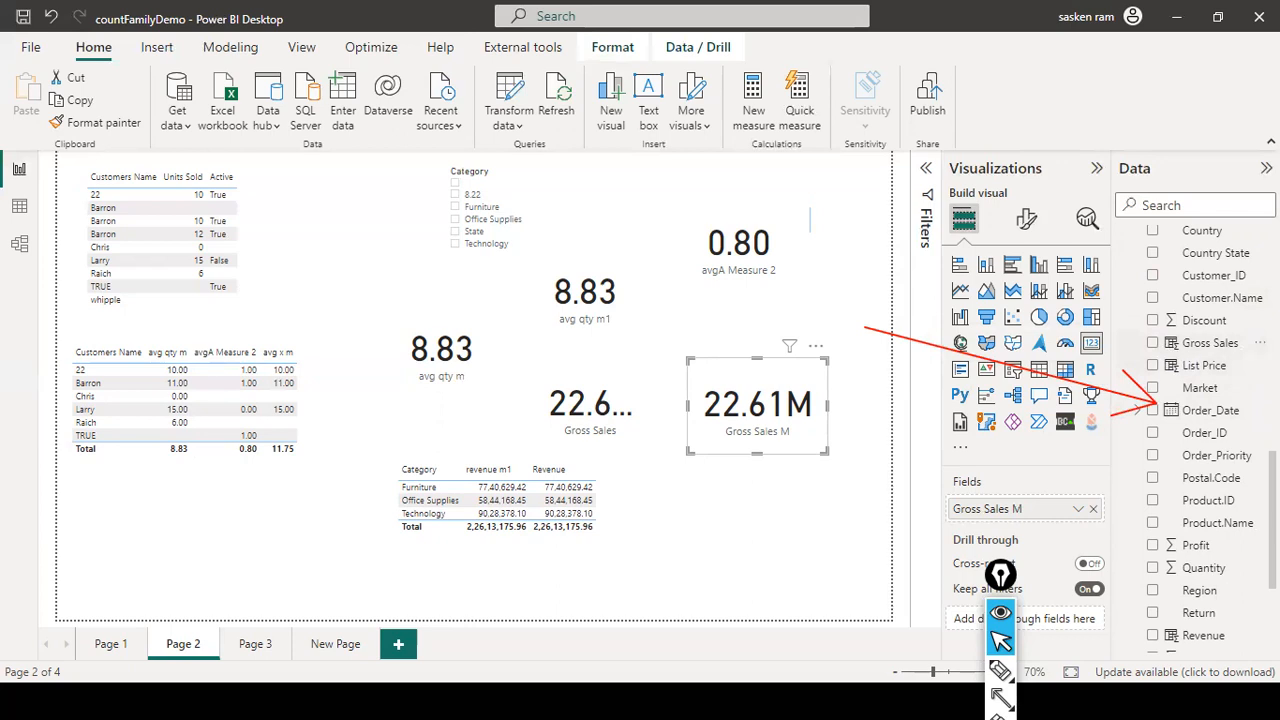
pyautogui.scroll(3, 1243, 362)
pyautogui.scroll(-1, 1243, 362)
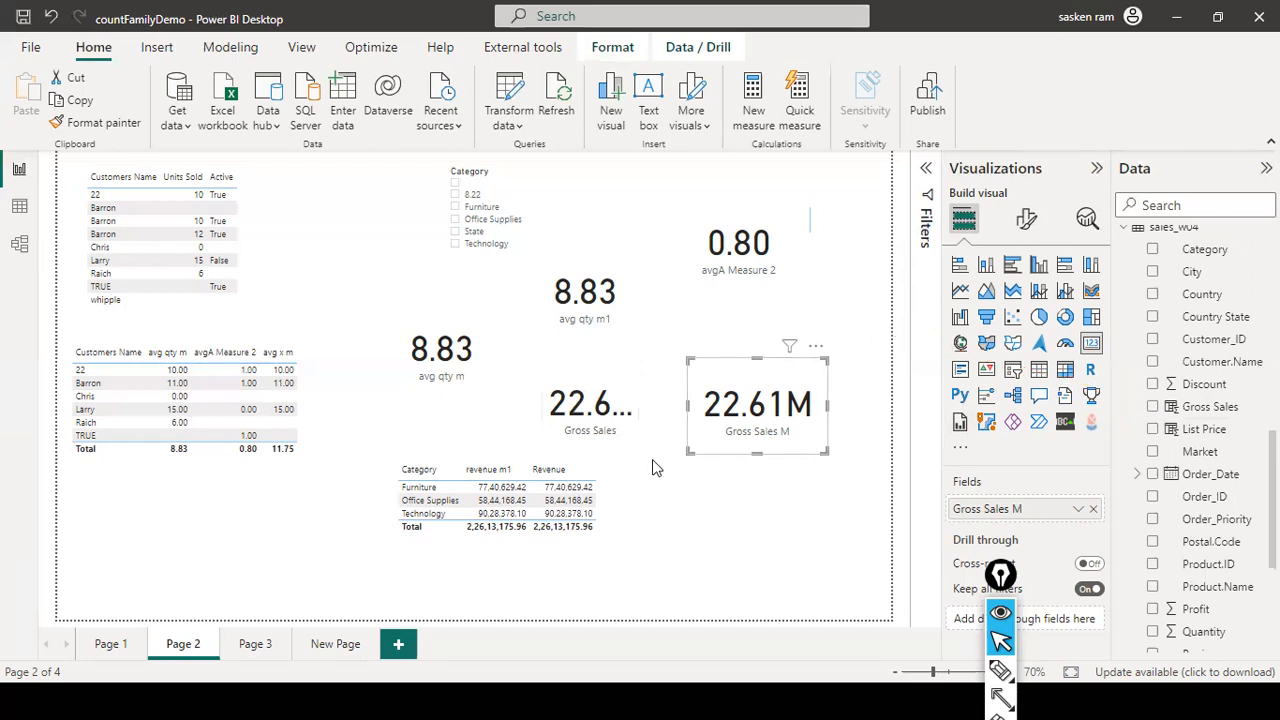
# - Review the Gross Sales M formula, then add a new blank report page, Page 4
pyautogui.click(877, 468)
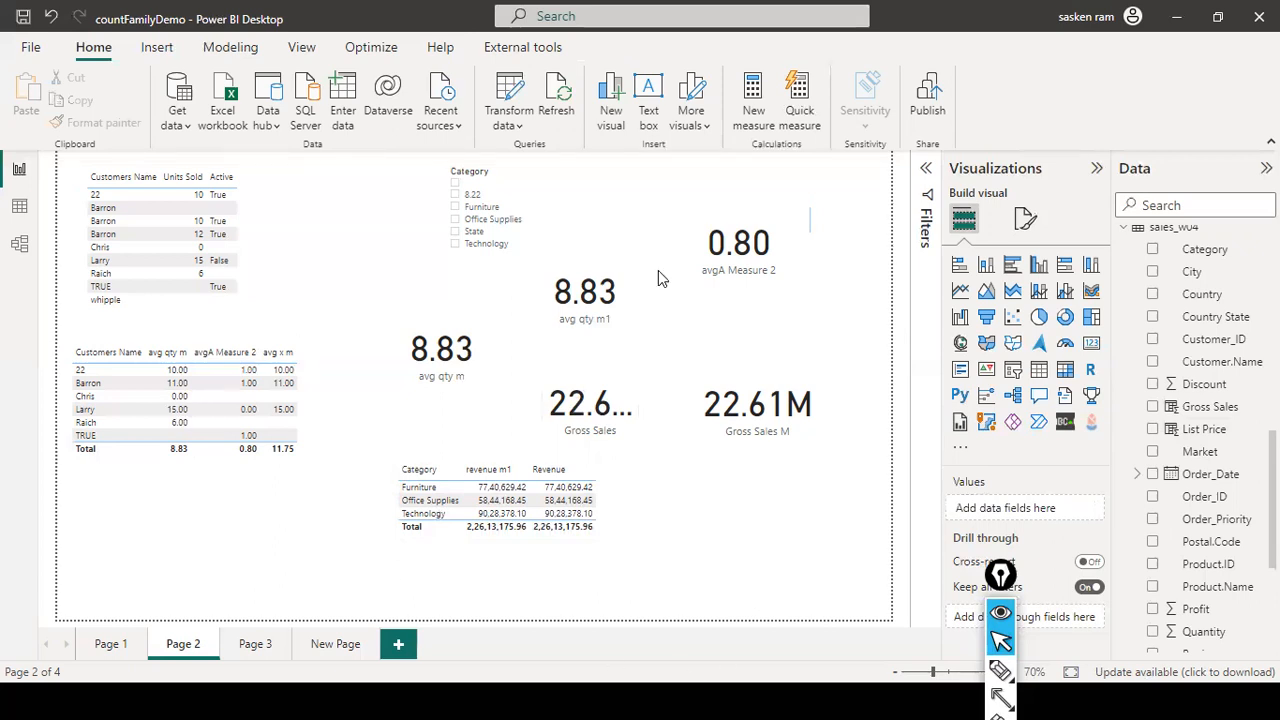
pyautogui.click(795, 360)
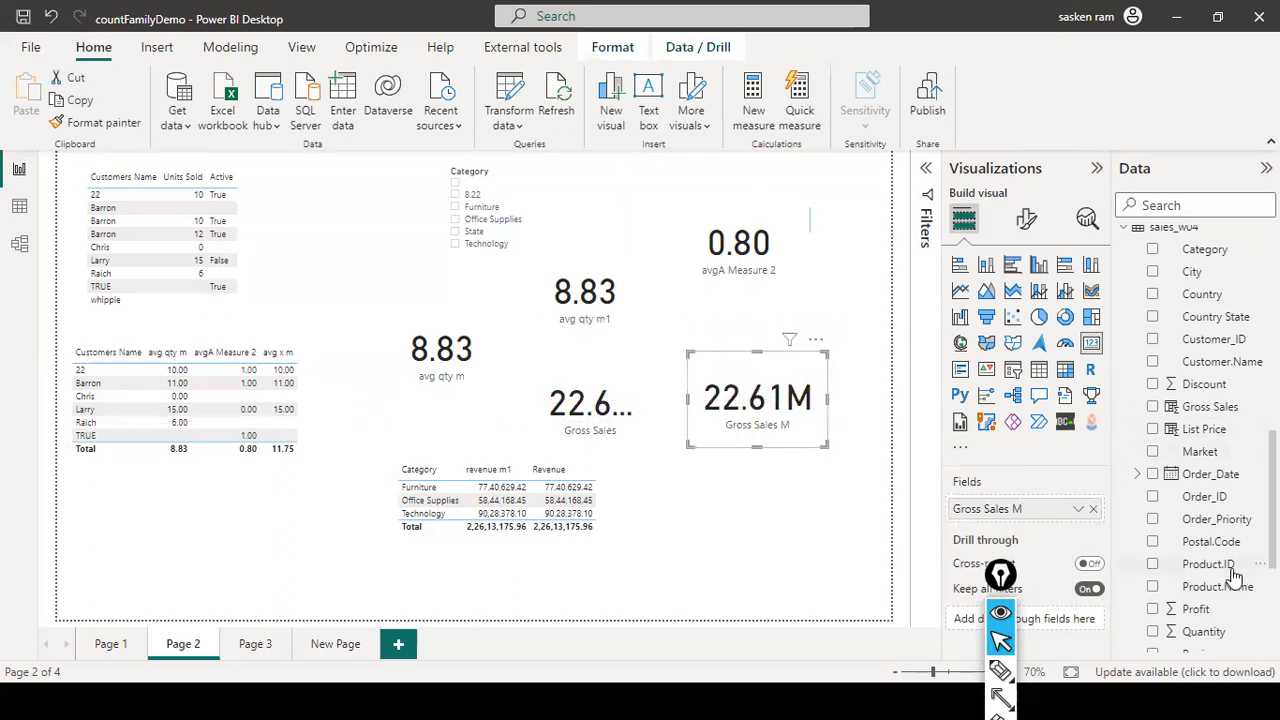
pyautogui.scroll(4, 1243, 570)
pyautogui.scroll(7, 1243, 568)
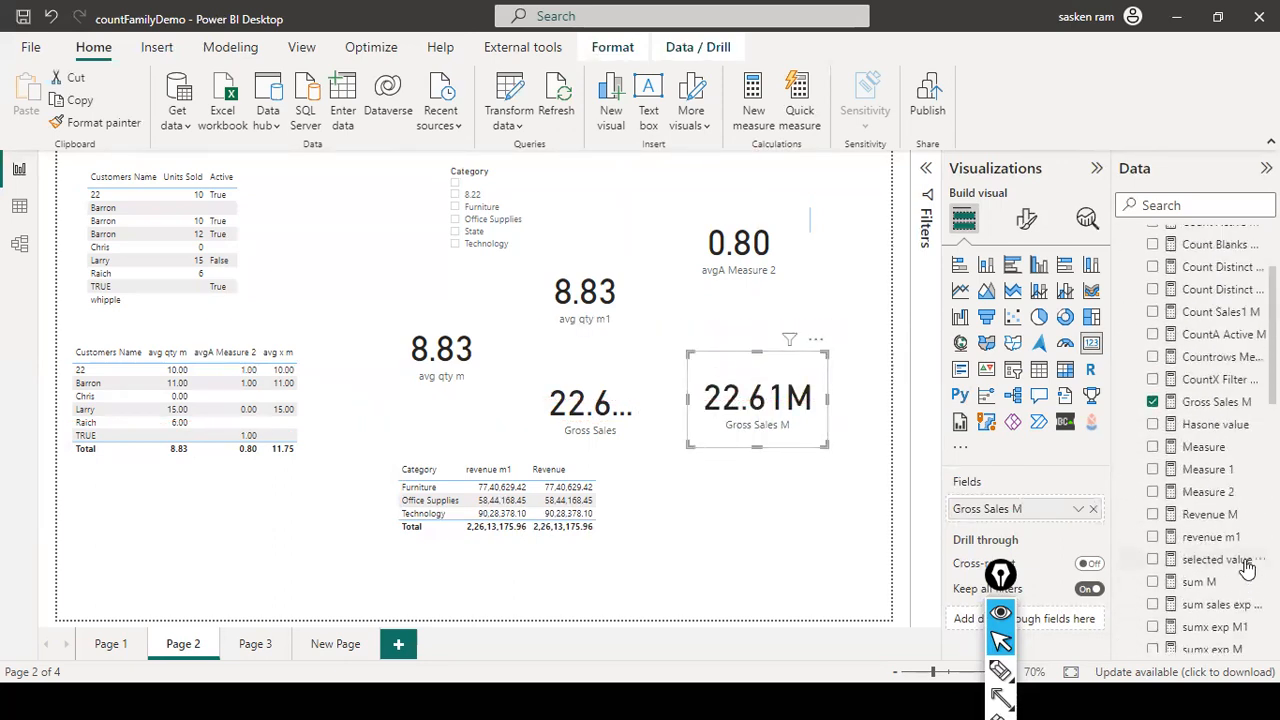
pyautogui.click(1234, 405)
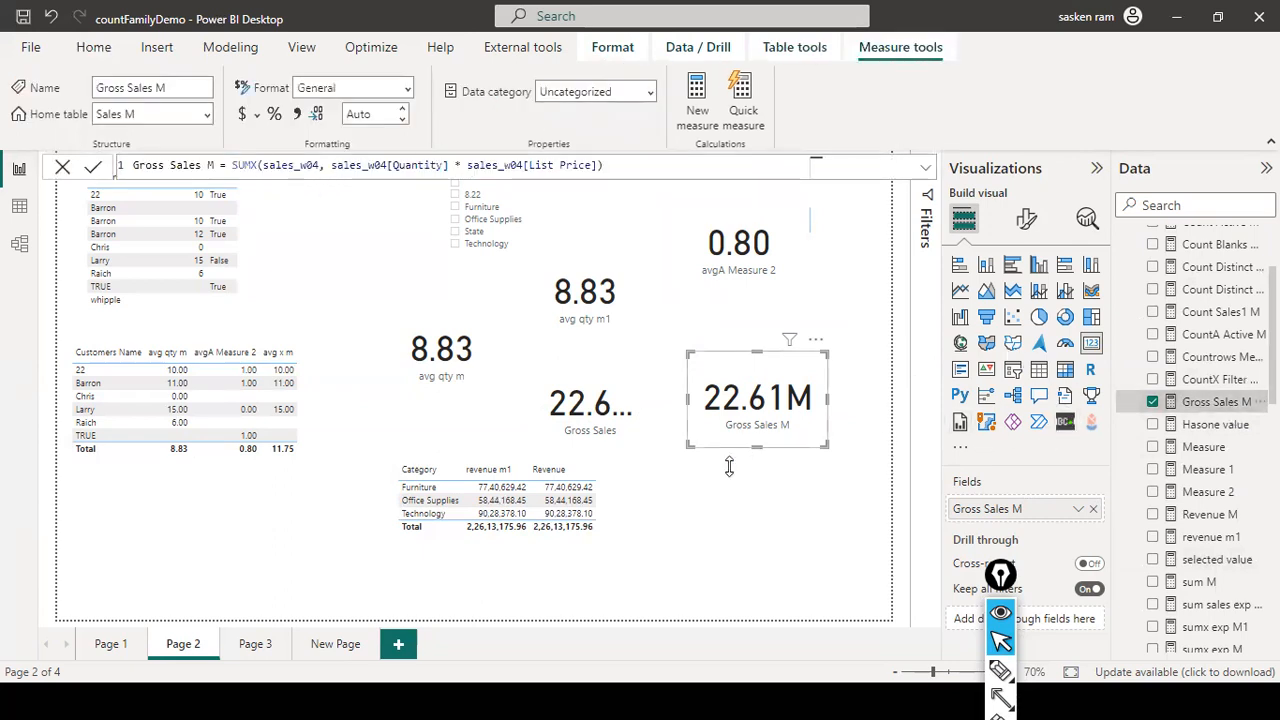
pyautogui.click(628, 435)
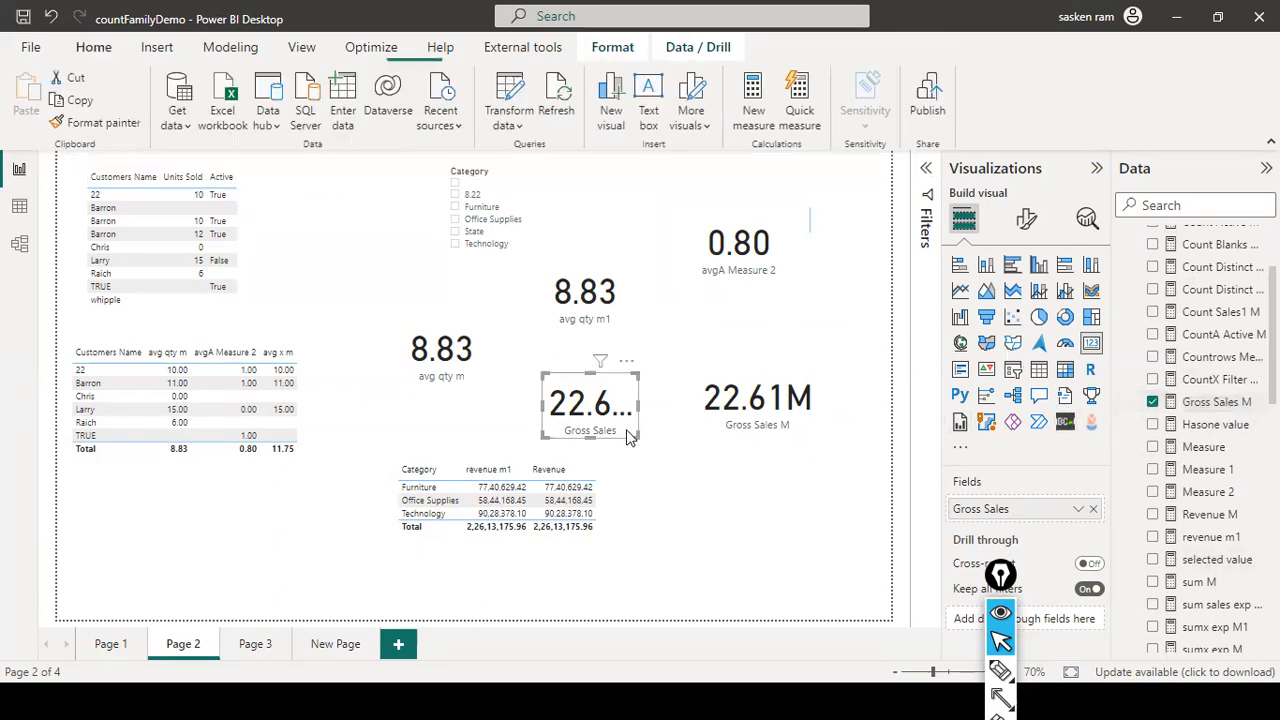
pyautogui.click(752, 490)
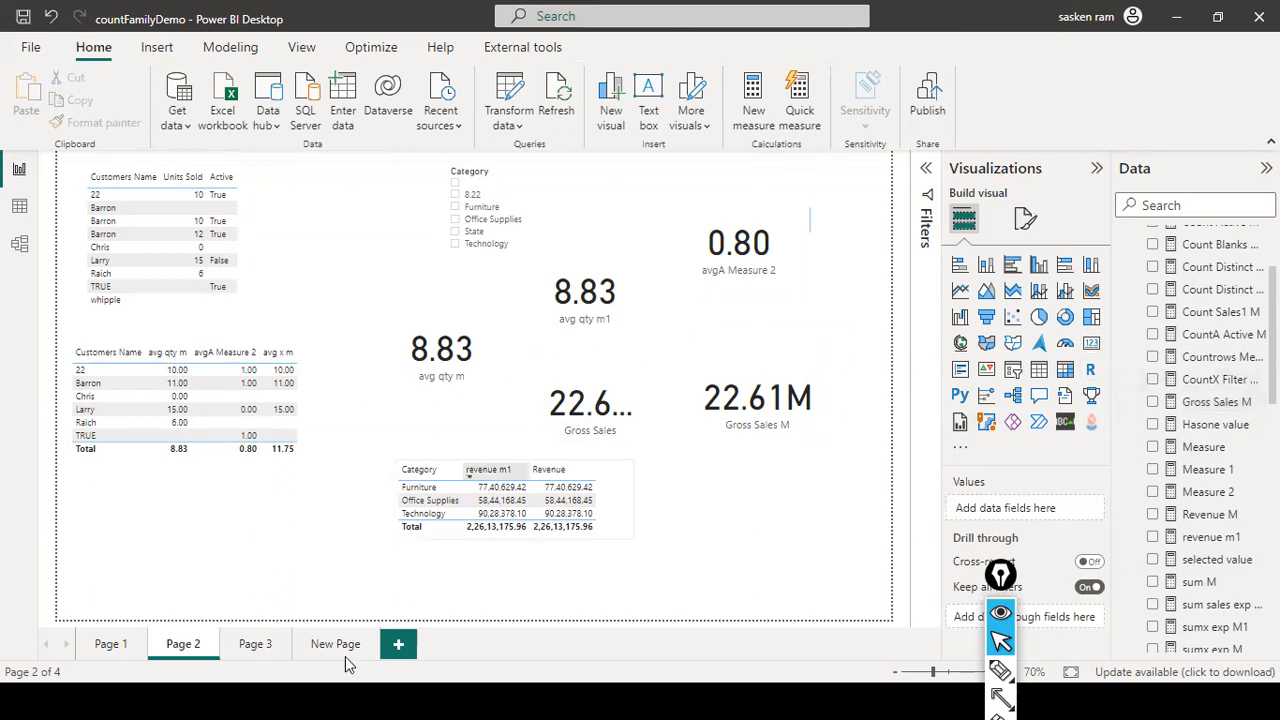
pyautogui.click(398, 645)
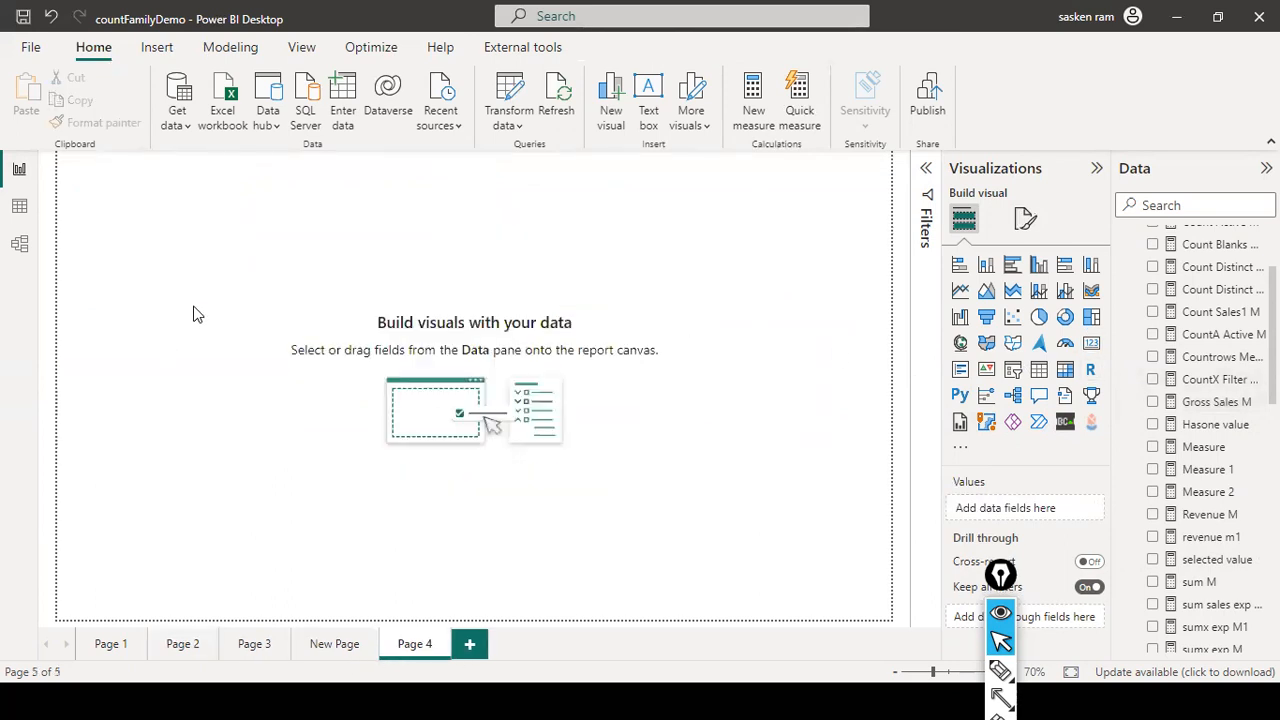
# - Show the 'Two types of Measure' slide (Implicit, Explicit) in the slide show, then return to Power BI
pyautogui.hotkey('alt', 'Tab')
pyautogui.hotkey('alt', 'Tab')
pyautogui.hotkey('alt', 'Tab')
pyautogui.hotkey('alt', 'Tab')
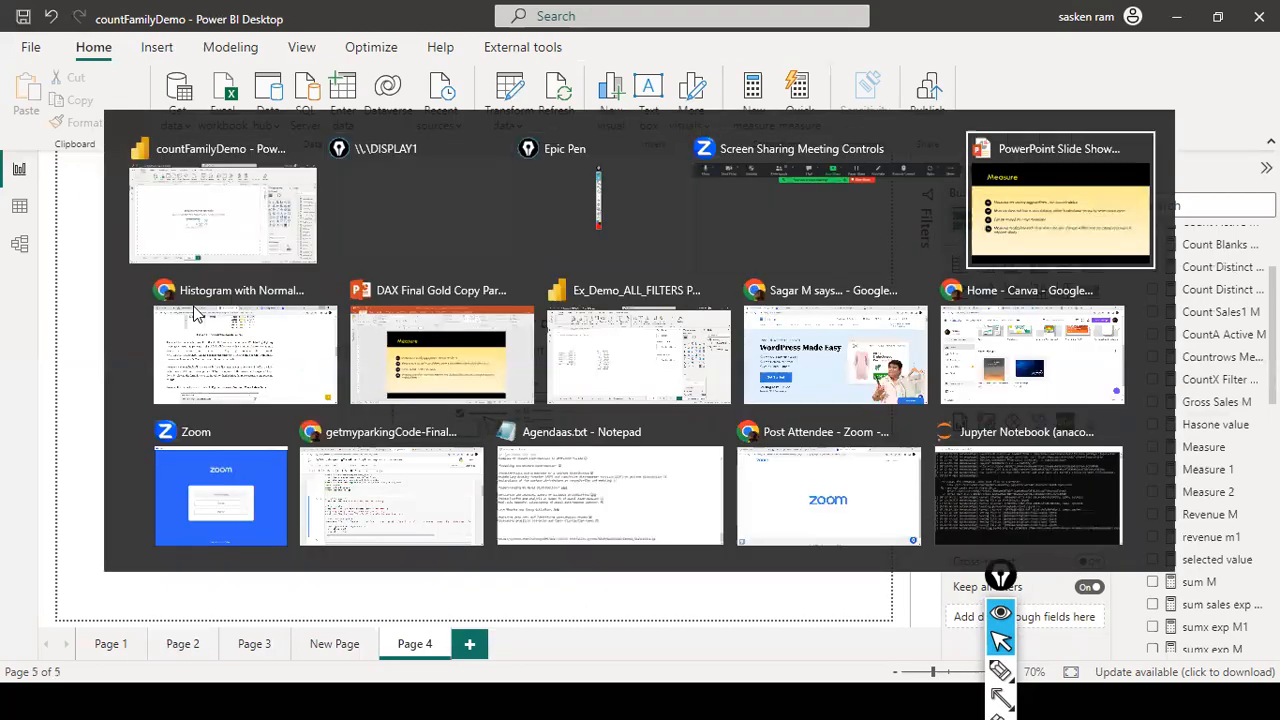
pyautogui.click(200, 346)
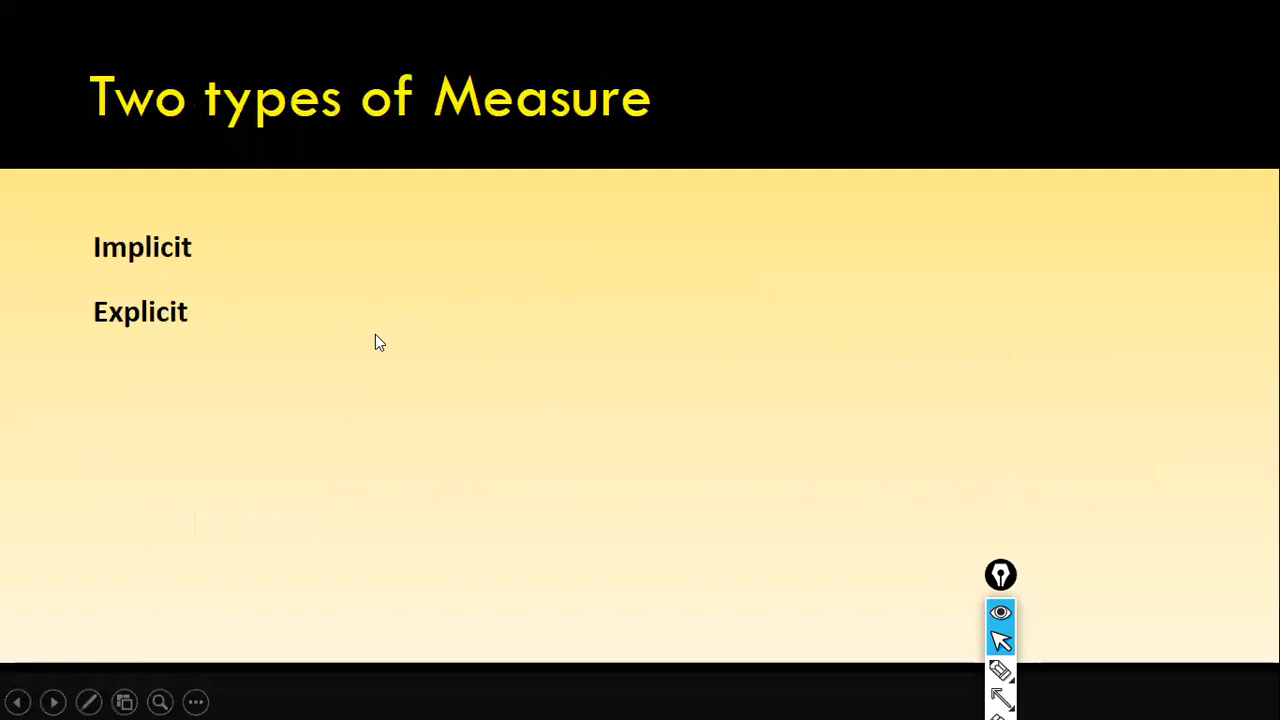
pyautogui.hotkey('alt', 'Tab')
pyautogui.hotkey('alt', 'Tab')
pyautogui.hotkey('alt', 'Tab')
pyautogui.hotkey('alt', 'Tab')
pyautogui.hotkey('alt', 'Tab')
pyautogui.hotkey('alt', 'Tab')
pyautogui.hotkey('alt', 'Tab')
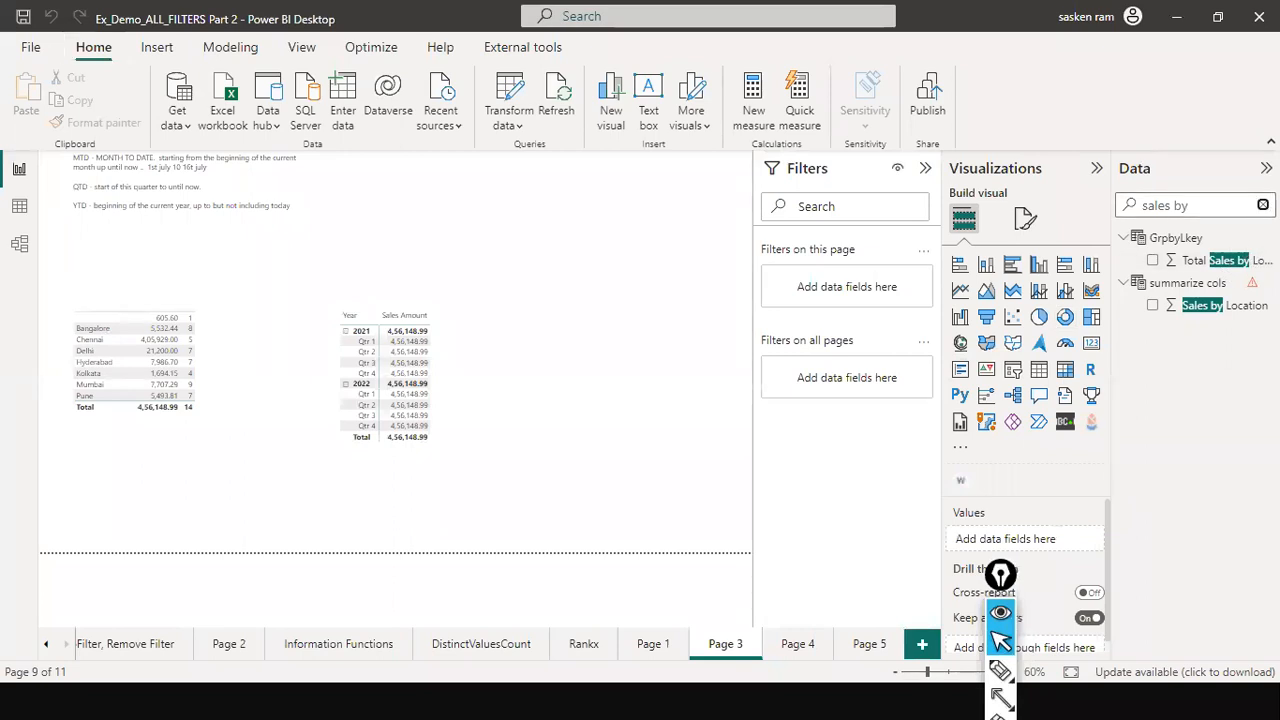
# - Clear the Data pane search and expand FactSales to list its Quantity and Sales Amount fields
pyautogui.click(1263, 205)
pyautogui.scroll(-5, 1180, 480)
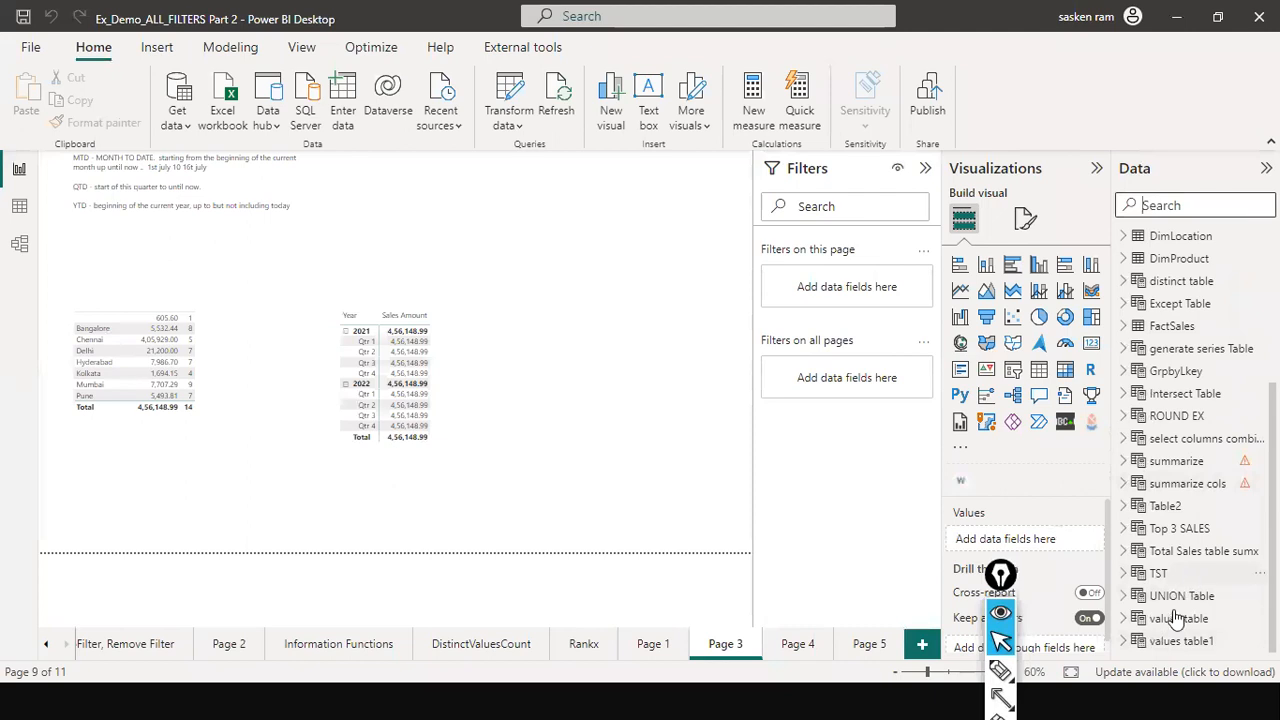
pyautogui.scroll(3, 1163, 420)
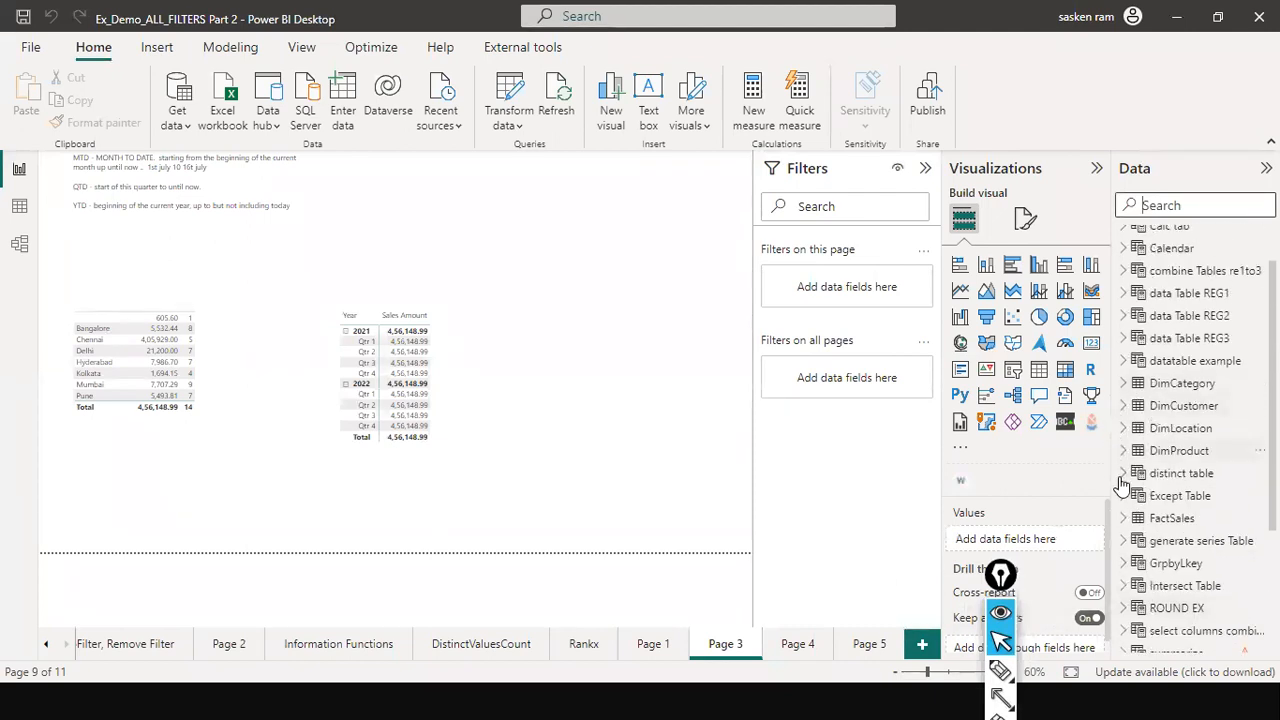
pyautogui.scroll(-3, 1122, 455)
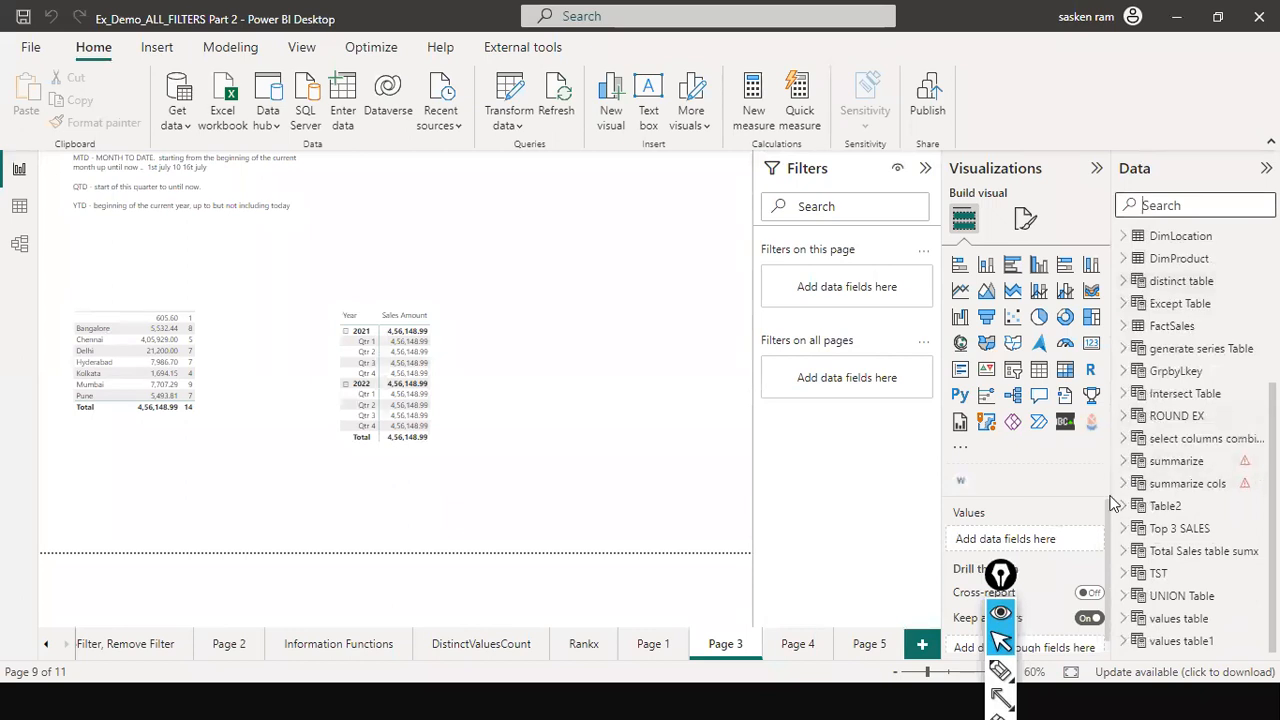
pyautogui.scroll(3, 1205, 400)
pyautogui.scroll(-3, 1207, 405)
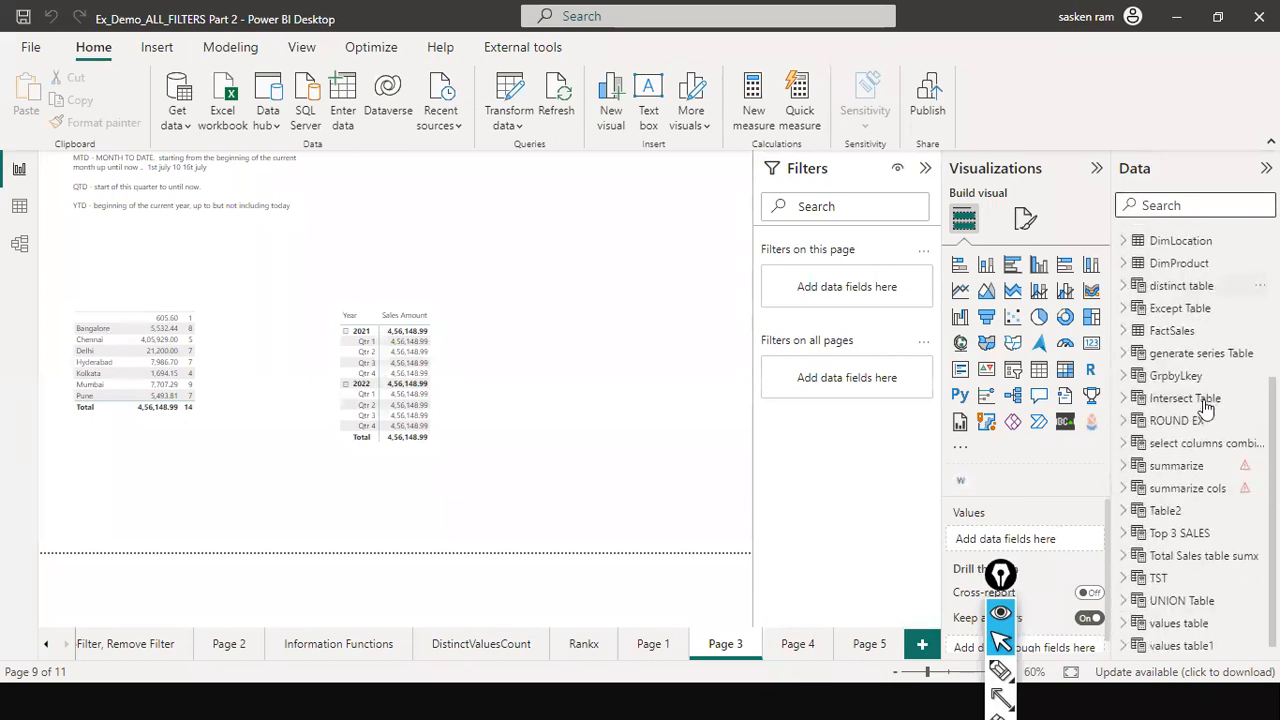
pyautogui.click(1126, 331)
pyautogui.scroll(-3, 1195, 390)
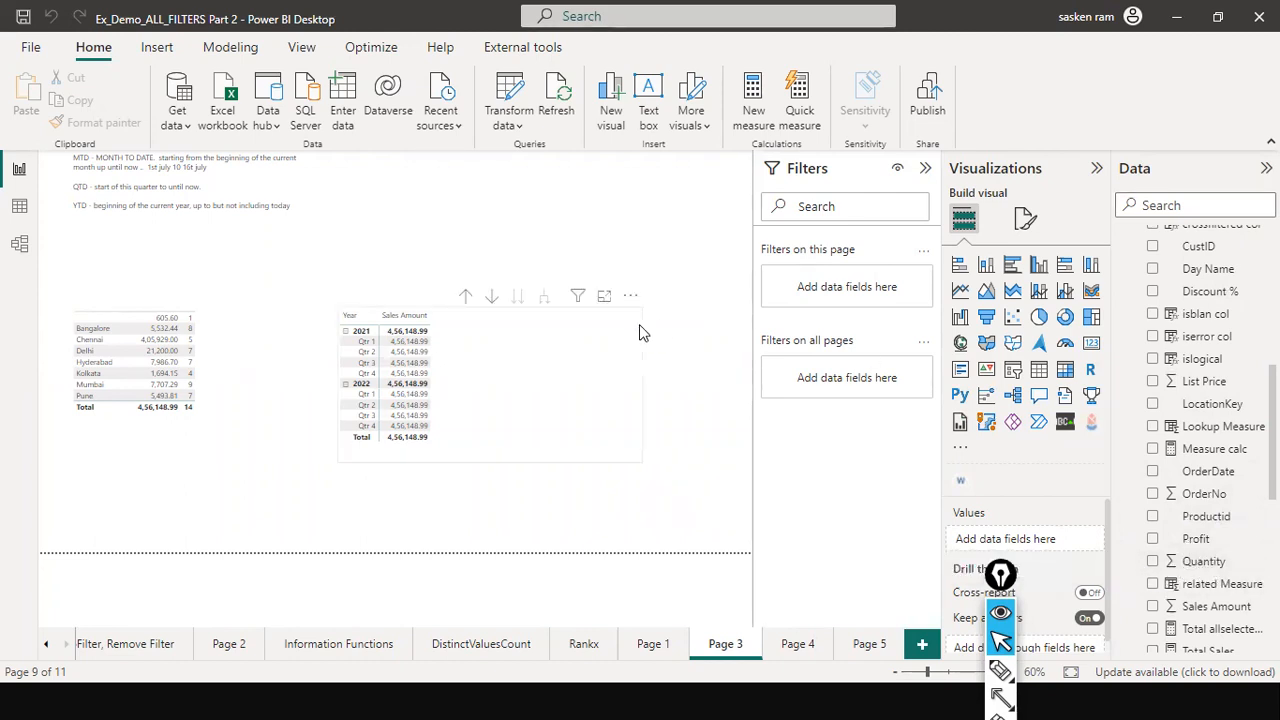
# - Shift the year matrix left and place a new empty table visual to its right
pyautogui.click(650, 383)
pyautogui.moveTo(644, 384); pyautogui.dragTo(456, 338)
pyautogui.click(594, 377)
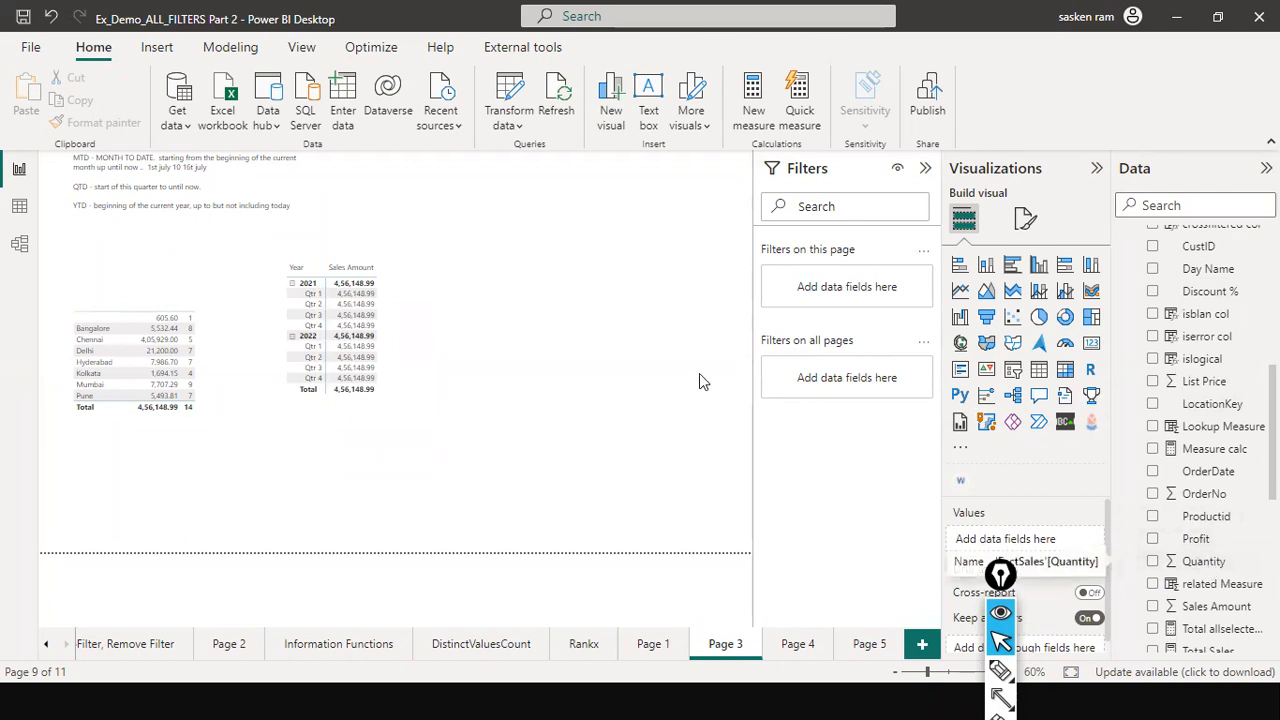
pyautogui.click(1038, 372)
pyautogui.moveTo(398, 236); pyautogui.dragTo(555, 378)
# - Fill the table with LocationKey then Quantity, enlarge it, and arrow the 2755 total
pyautogui.moveTo(1198, 566); pyautogui.dragTo(585, 331)
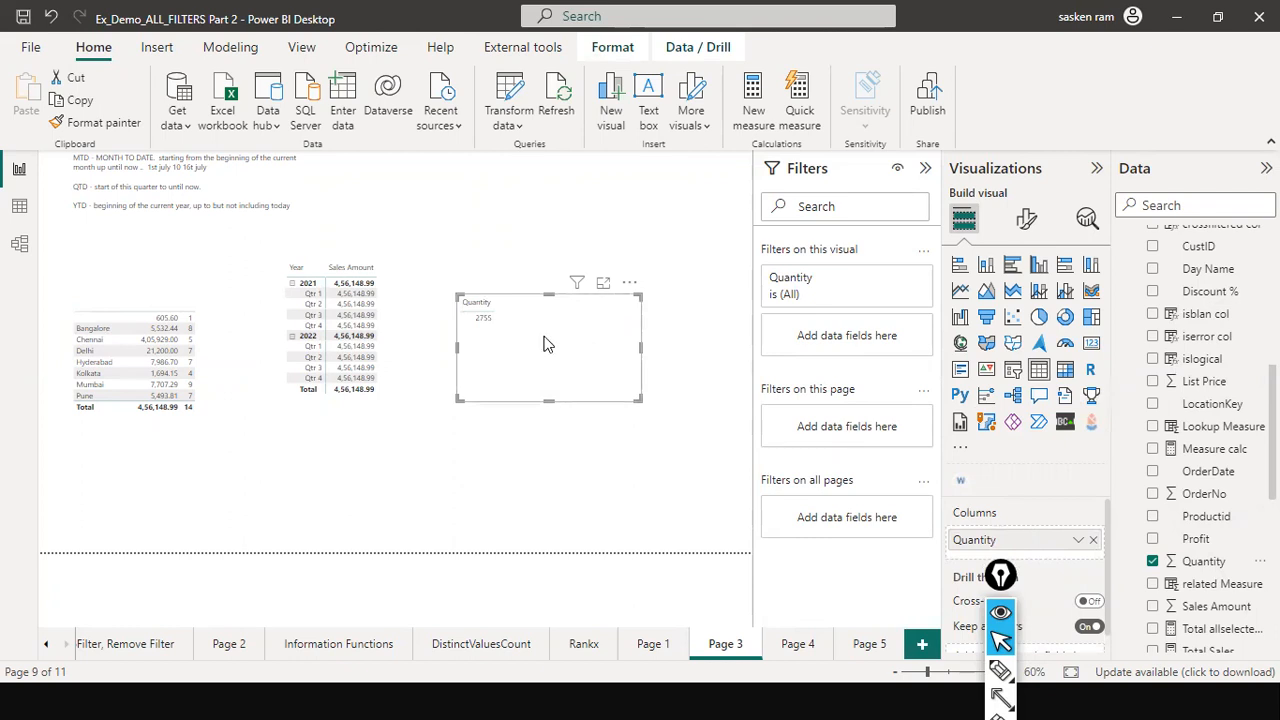
pyautogui.scroll(1, 1160, 350)
pyautogui.scroll(3, 1165, 348)
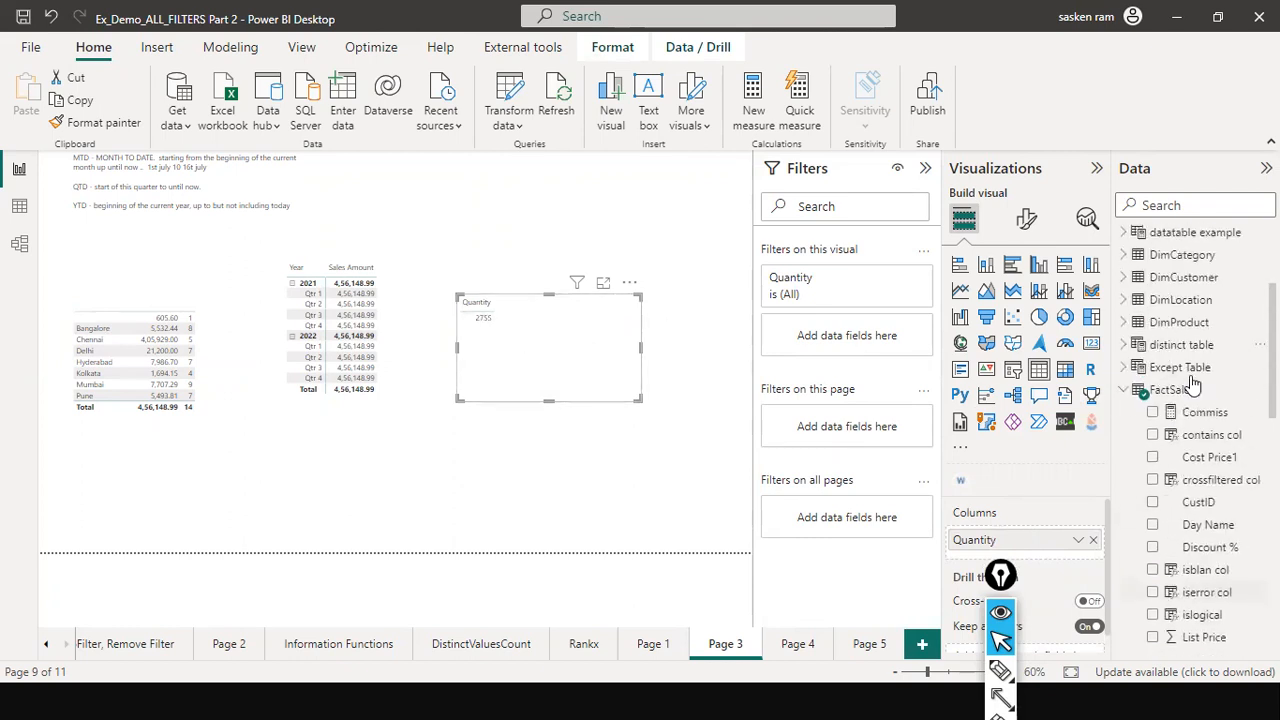
pyautogui.scroll(-3, 1200, 455)
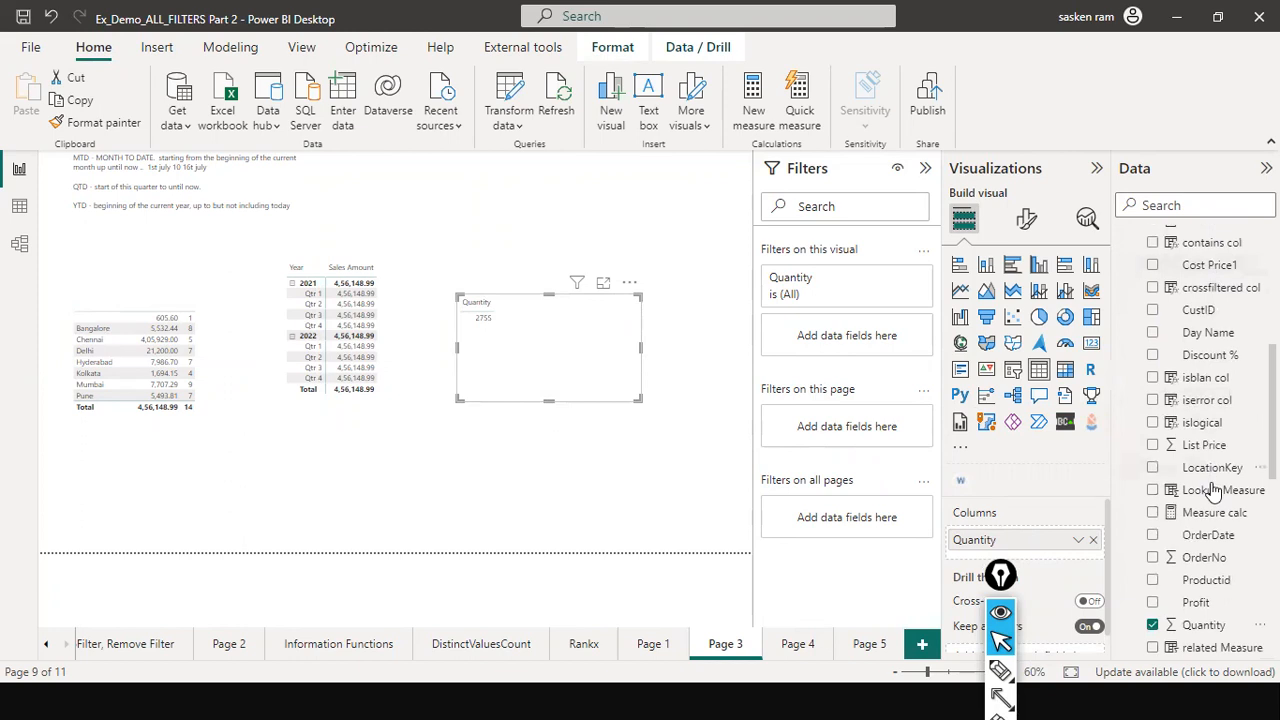
pyautogui.moveTo(1212, 467); pyautogui.dragTo(566, 346)
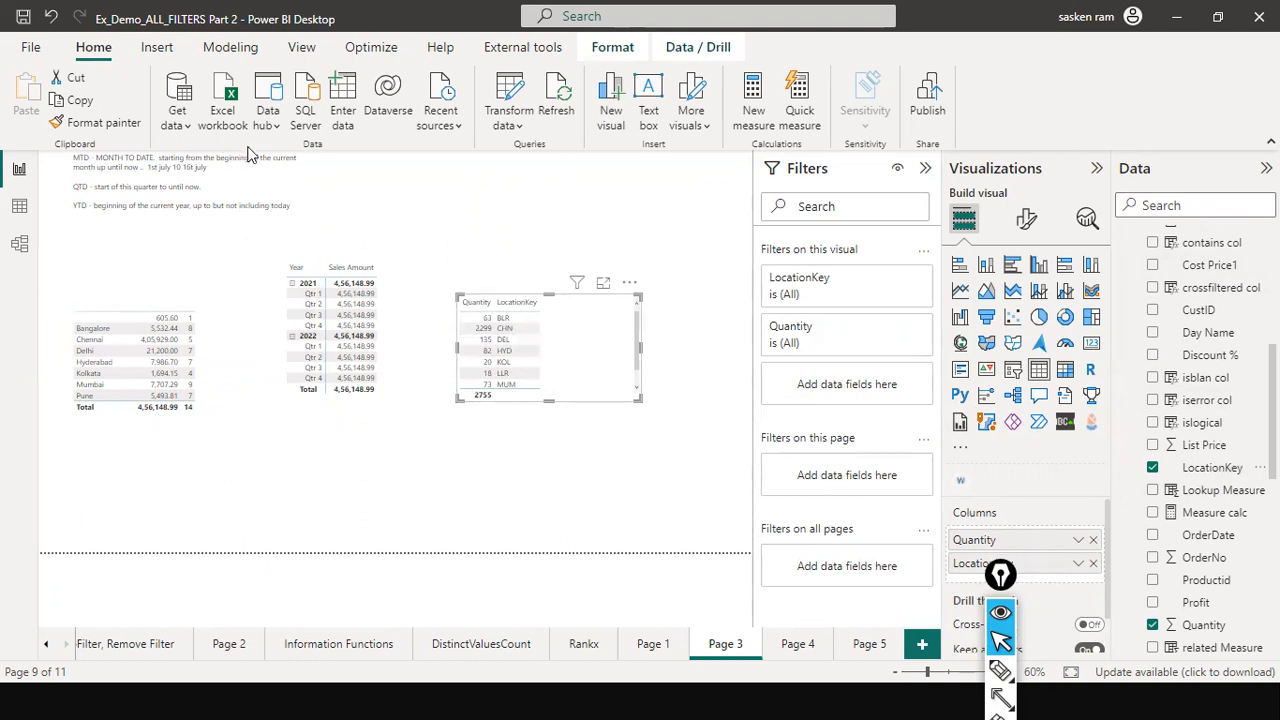
pyautogui.moveTo(1030, 565)
pyautogui.mouseDown()
pyautogui.moveTo(1040, 526)
pyautogui.moveTo(1030, 575)
pyautogui.mouseUp()
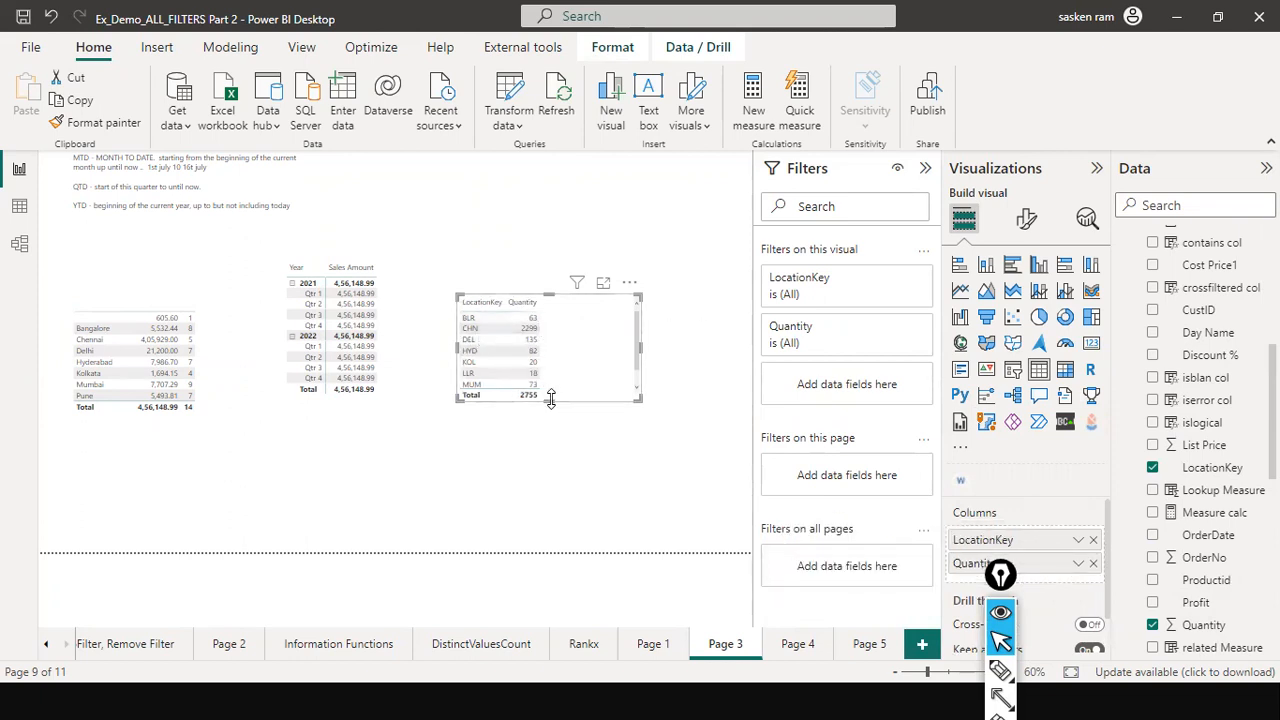
pyautogui.moveTo(548, 401); pyautogui.dragTo(539, 450)
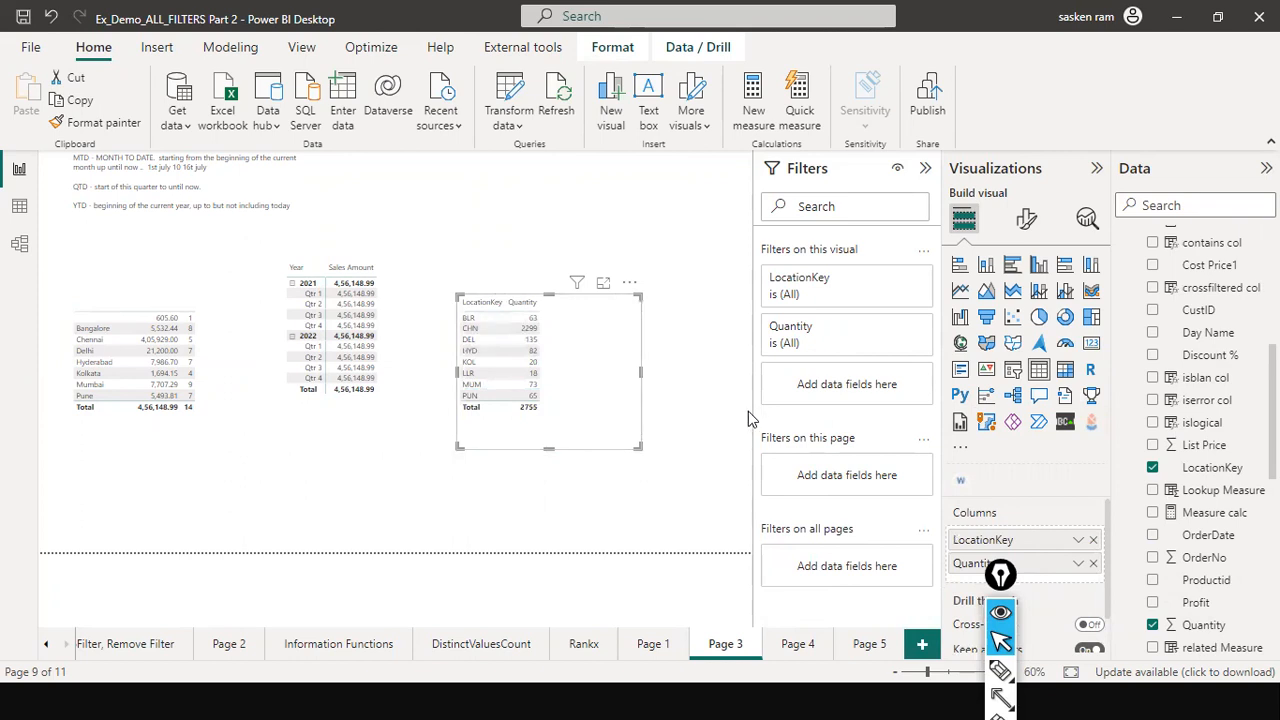
pyautogui.hotkey('ctrl', 'shift', '4')
pyautogui.moveTo(725, 397)
pyautogui.mouseDown()
pyautogui.moveTo(562, 422)
pyautogui.moveTo(547, 408)
pyautogui.mouseUp()
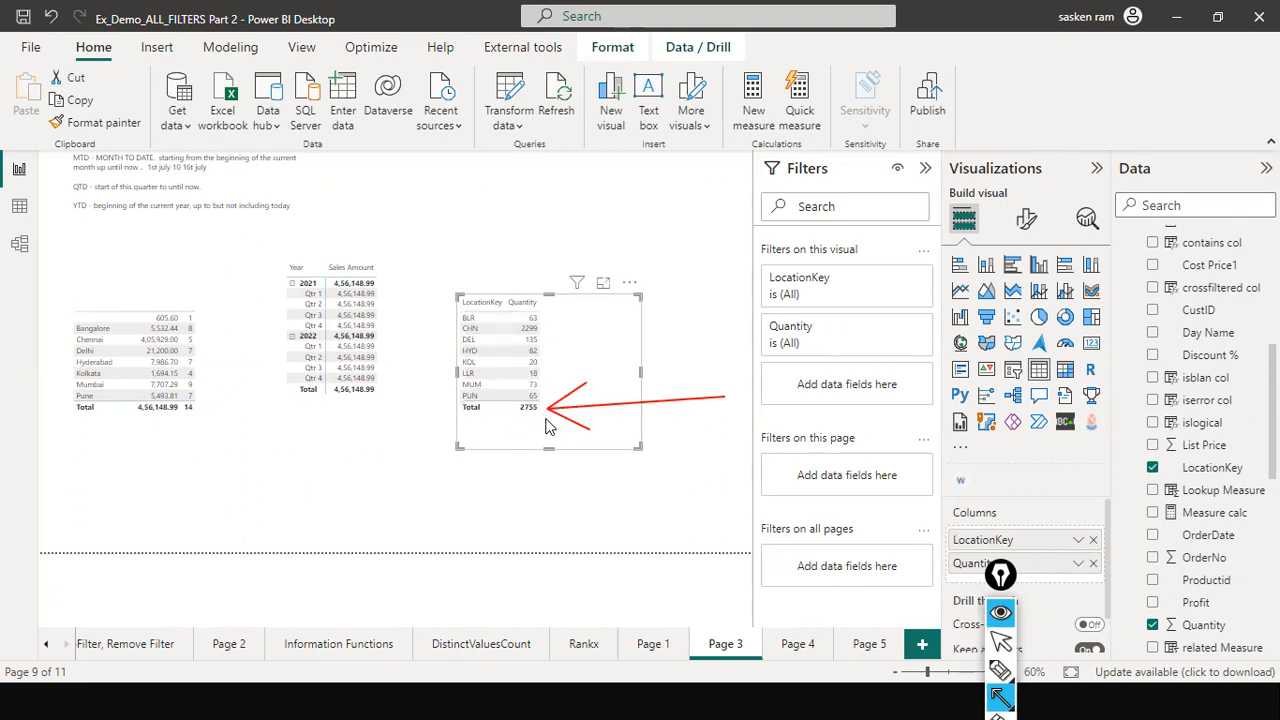
pyautogui.moveTo(495, 227); pyautogui.dragTo(492, 284)
# - Switch to the PowerPoint slide show on the Two types of Measure slide
pyautogui.hotkey('alt', 'Tab')
pyautogui.hotkey('alt', 'Tab')
pyautogui.press('Tab')
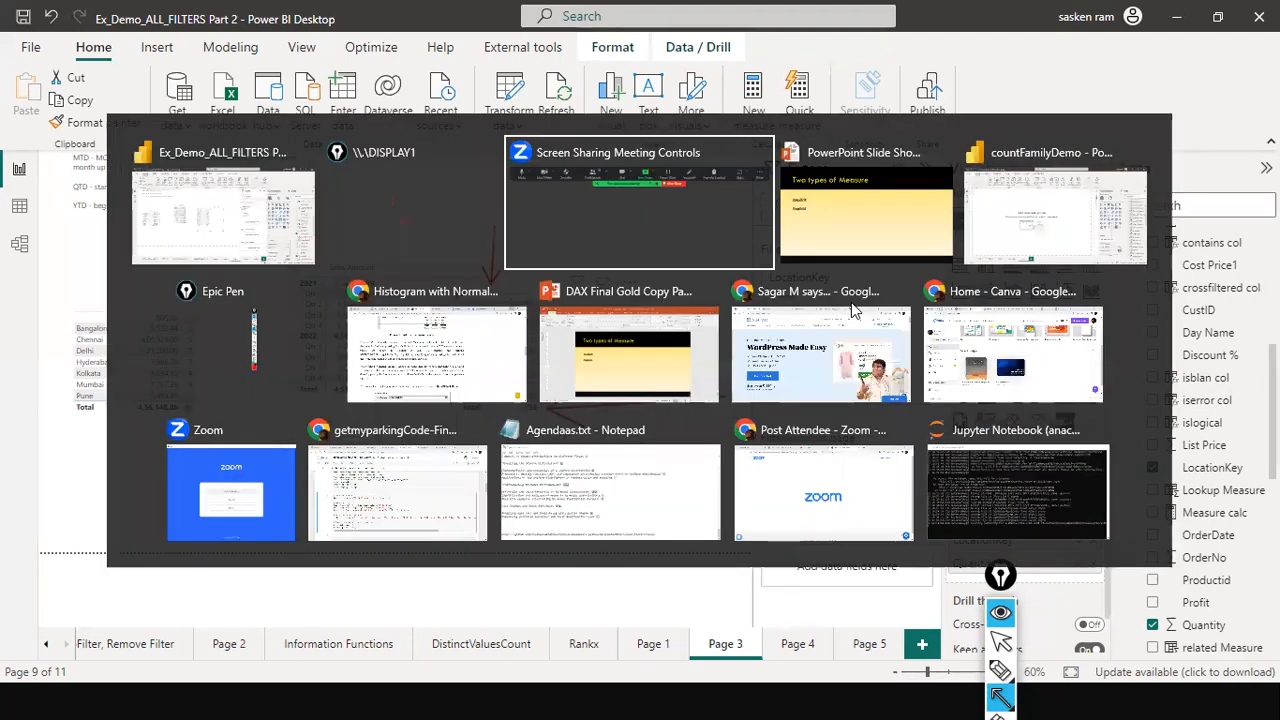
pyautogui.hotkey('alt', 'Tab')
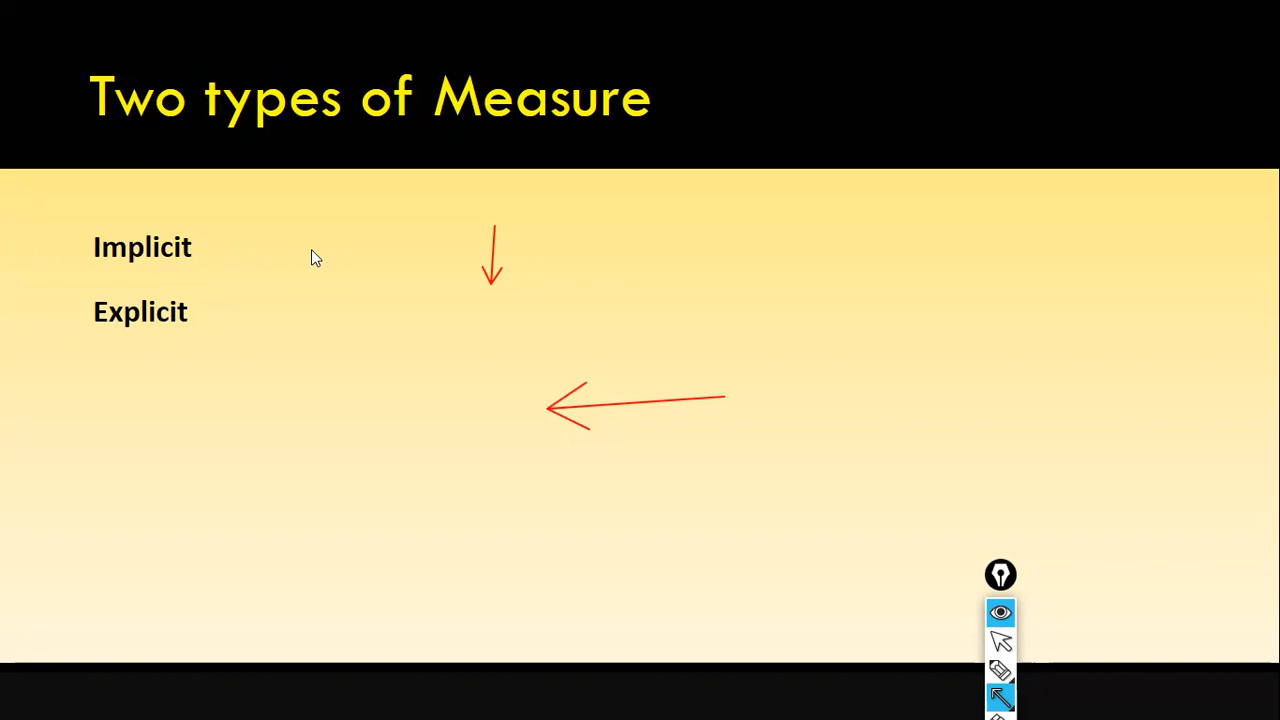
# - Erase the red arrows from the slide and return to the Power BI report
pyautogui.press('e')
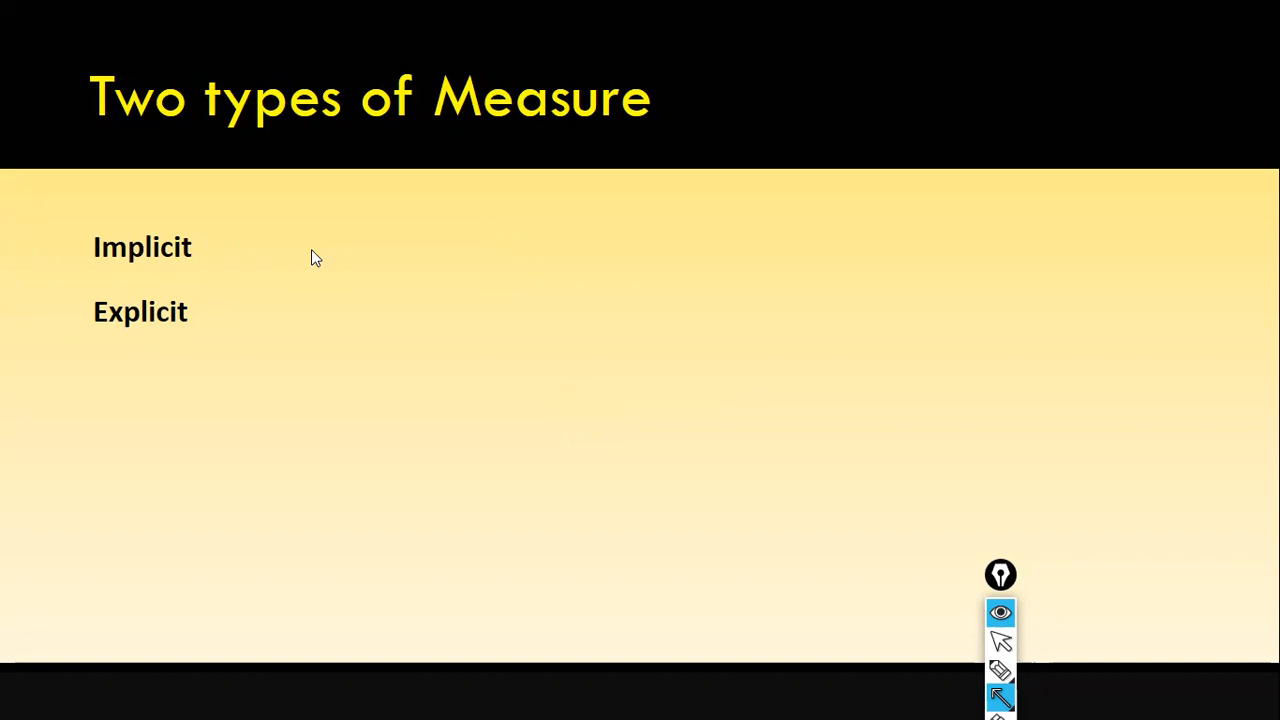
pyautogui.hotkey('alt', 'Tab')
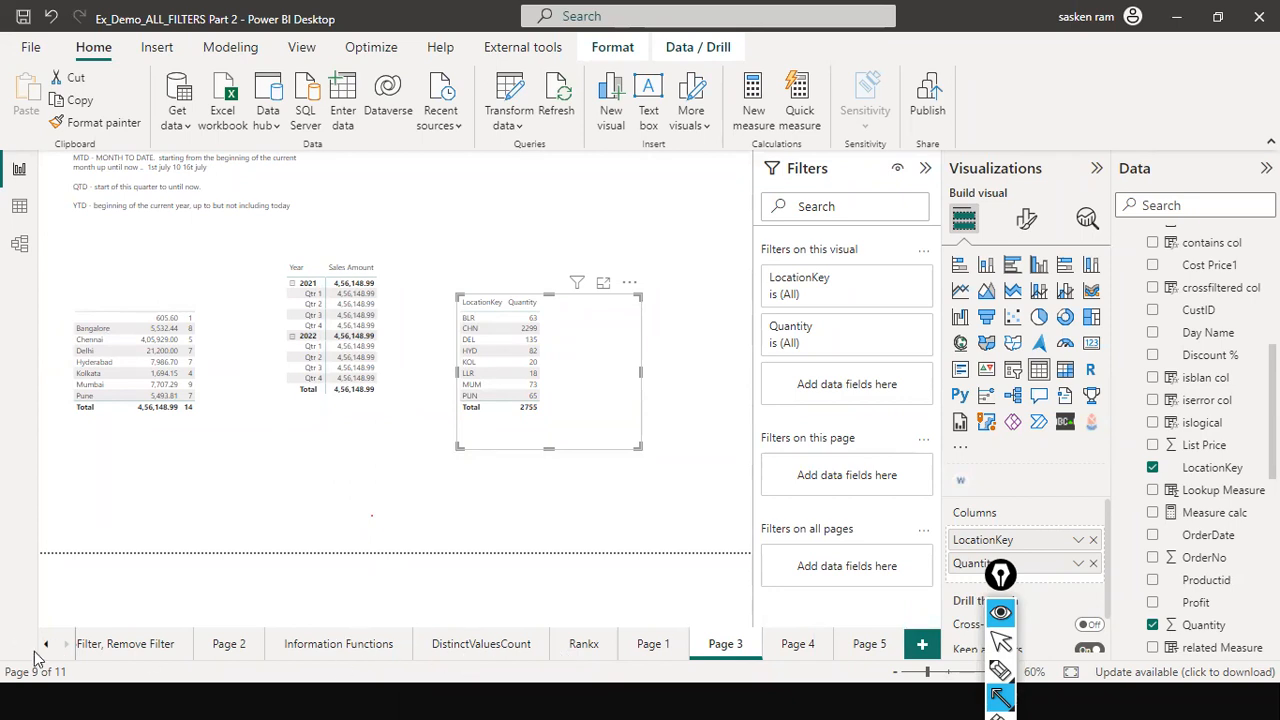
pyautogui.hotkey('alt', 'Tab')
pyautogui.hotkey('alt', 'Tab')
pyautogui.hotkey('alt', 'Tab')
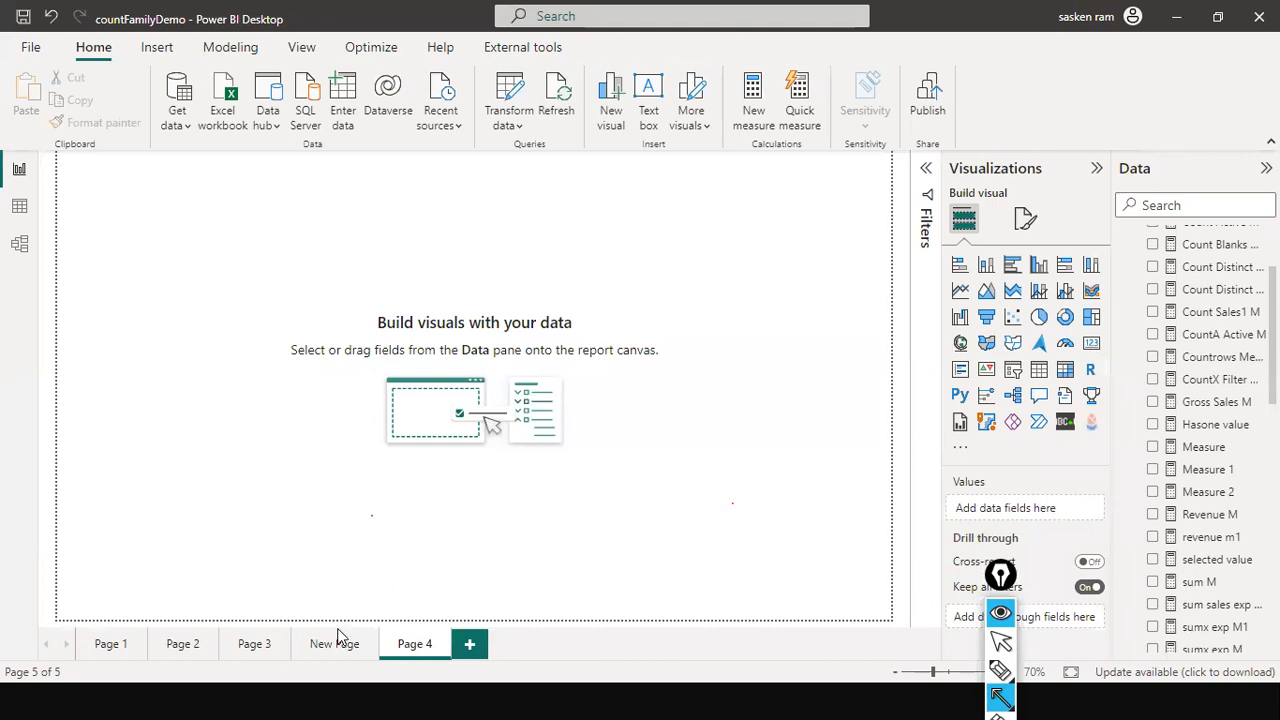
pyautogui.hotkey('alt', 'Tab')
pyautogui.hotkey('alt', 'Tab')
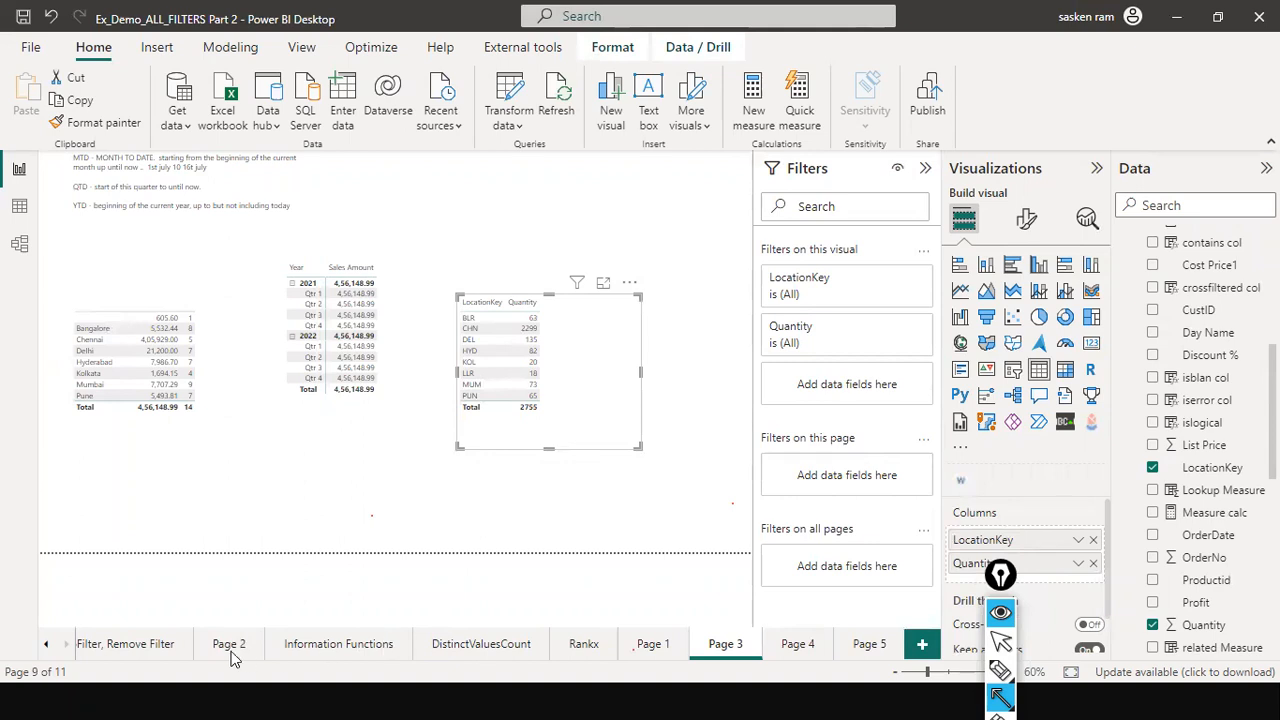
pyautogui.hotkey('alt', 'Tab')
pyautogui.hotkey('alt', 'Tab')
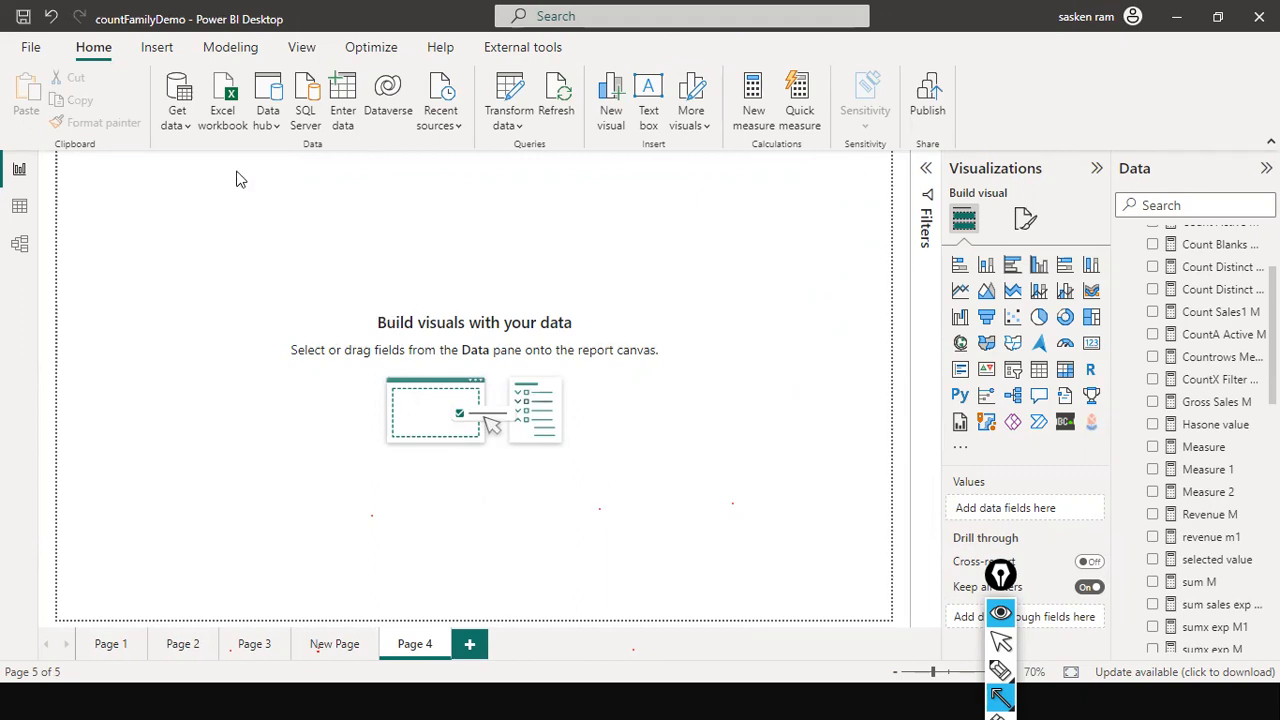
pyautogui.moveTo(170, 50)
pyautogui.mouseDown()
pyautogui.moveTo(115, 655)
pyautogui.moveTo(122, 545)
pyautogui.mouseUp()
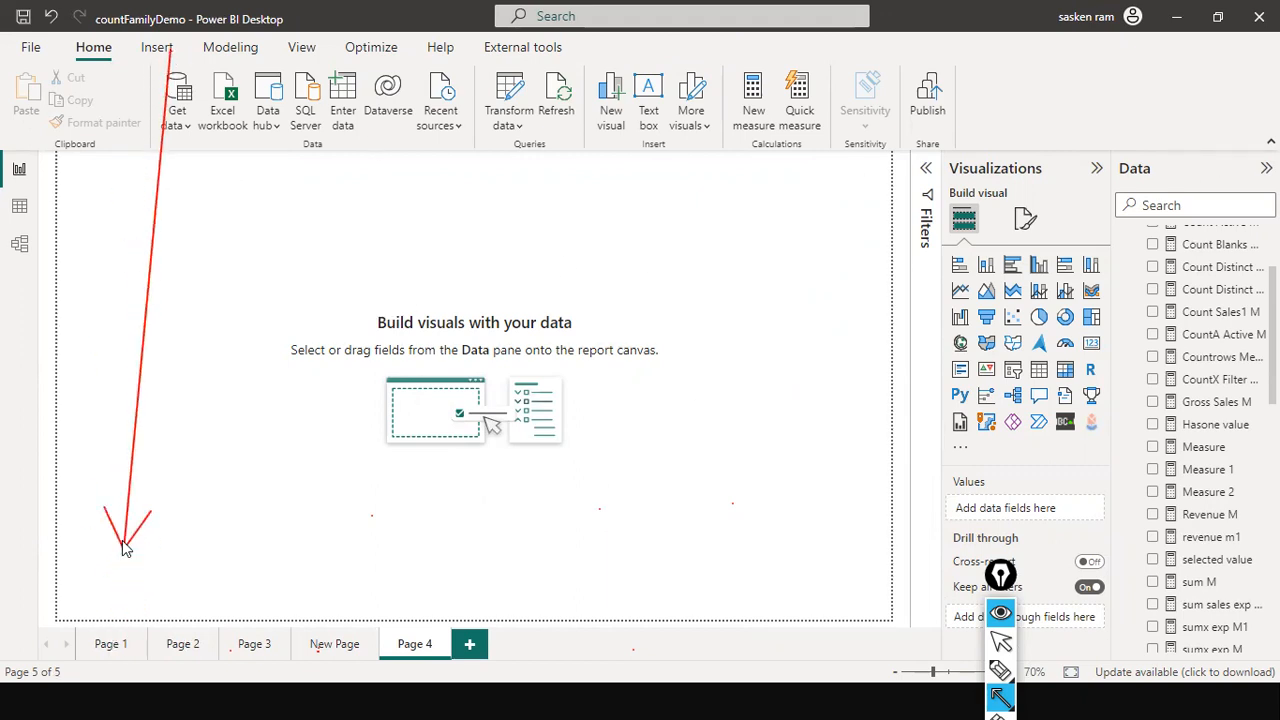
pyautogui.press('Escape')
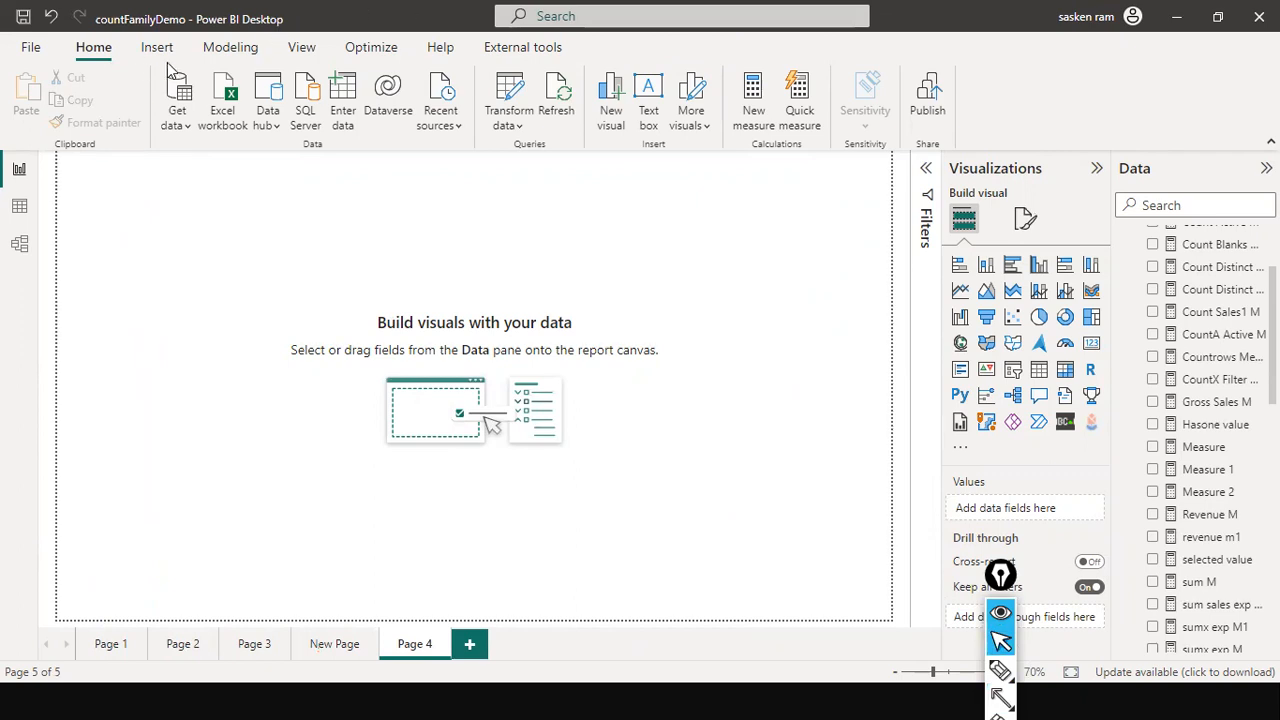
pyautogui.click(313, 650)
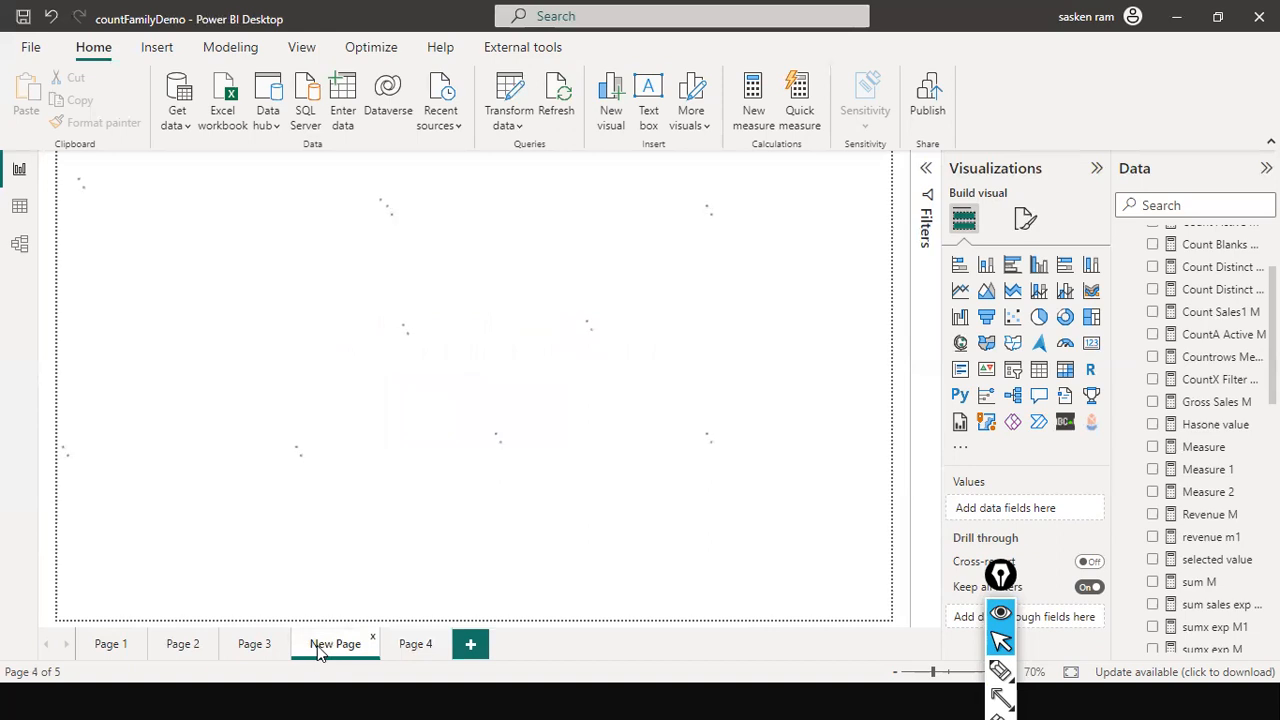
pyautogui.click(407, 648)
pyautogui.hotkey('alt', 'Tab')
pyautogui.press('Tab')
pyautogui.press('Tab')
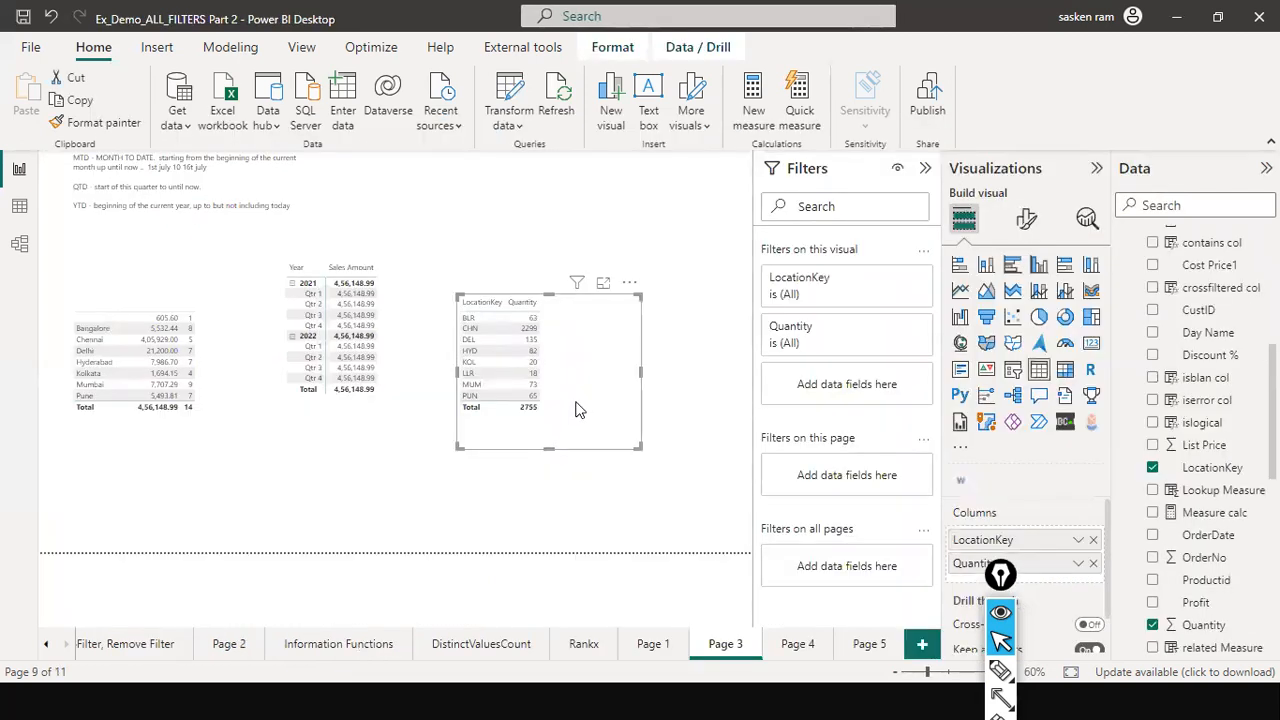
# - Move the table toward the page top and remove LocationKey, leaving only Quantity (2755)
pyautogui.moveTo(564, 449); pyautogui.dragTo(581, 345)
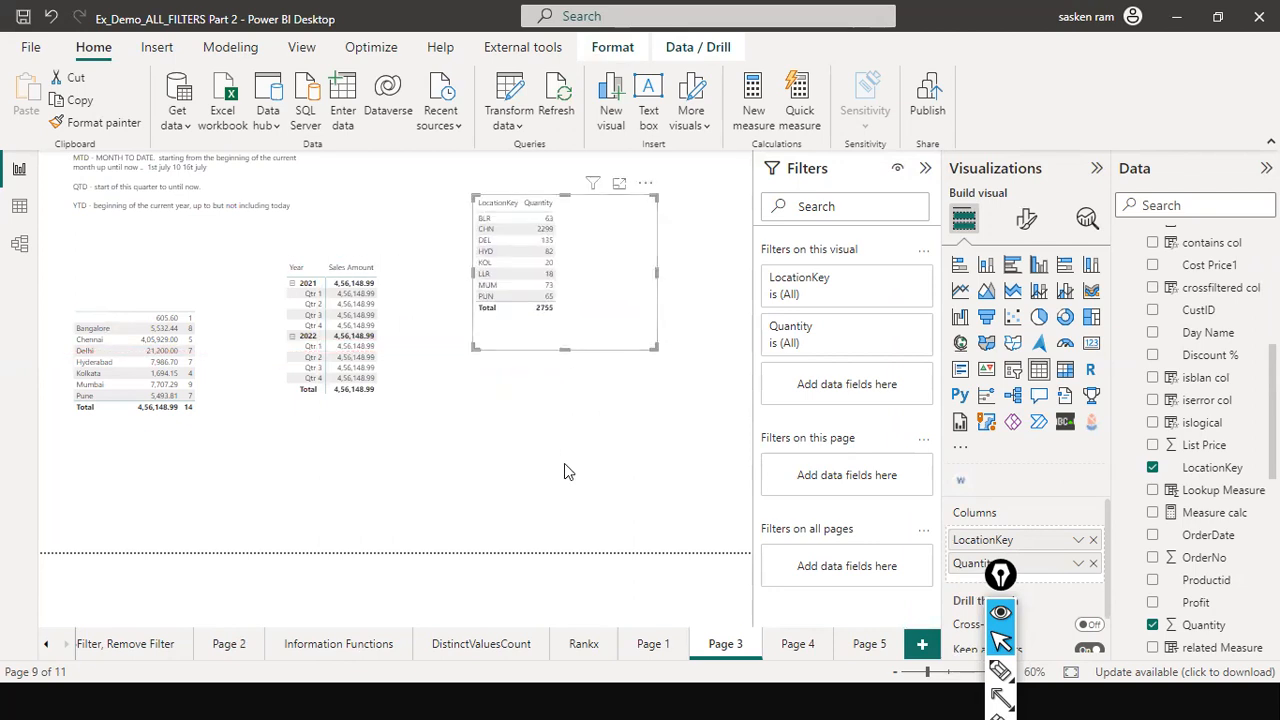
pyautogui.click(251, 163)
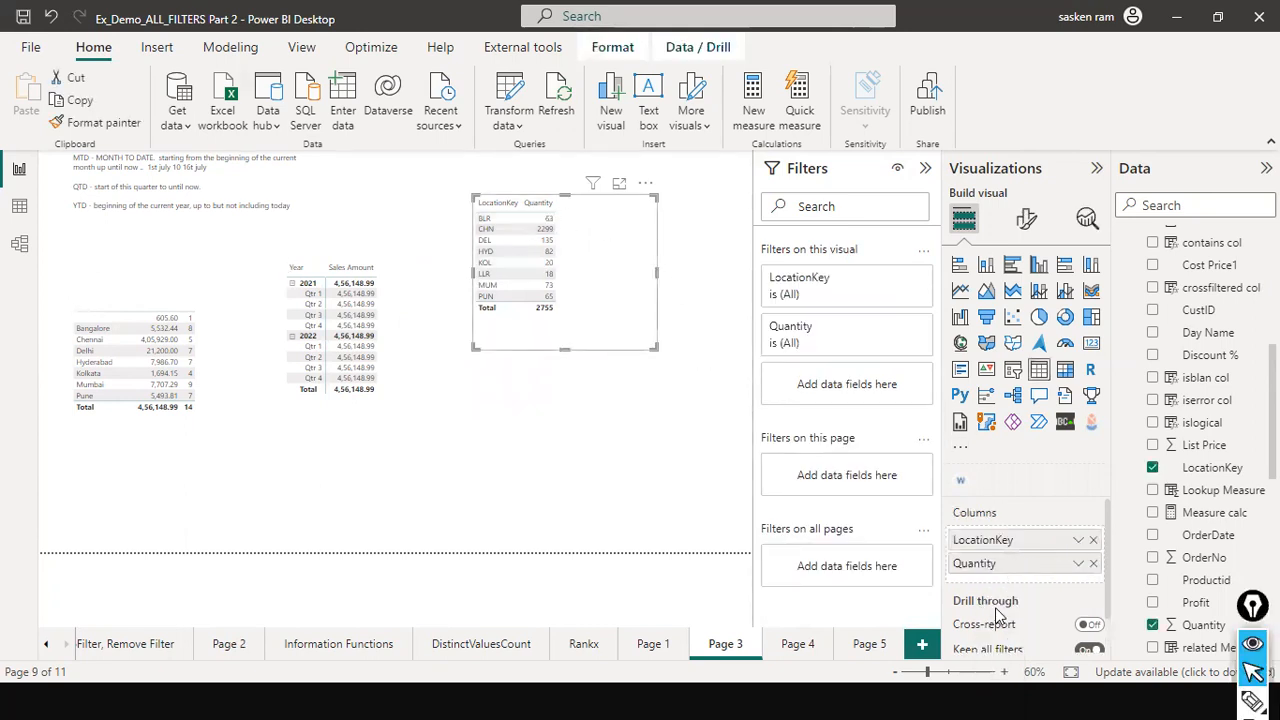
pyautogui.click(1093, 540)
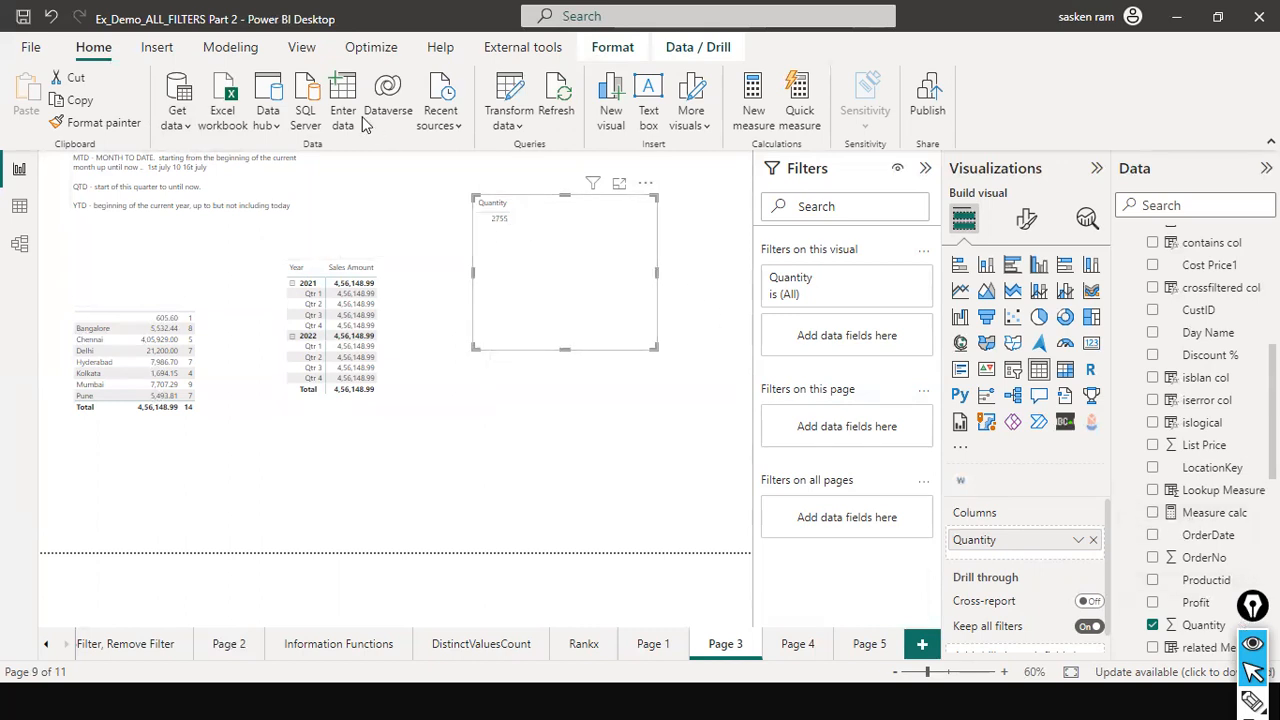
pyautogui.scroll(-3, 1148, 510)
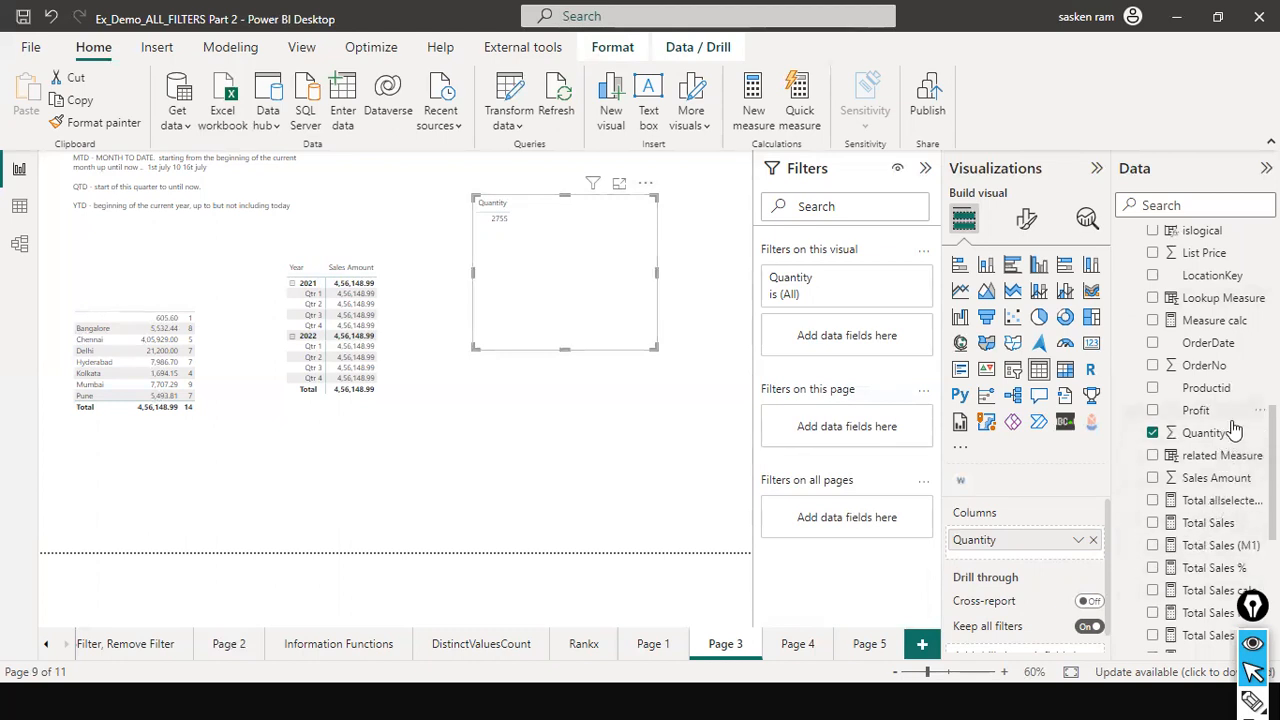
pyautogui.scroll(-4, 1215, 470)
pyautogui.scroll(5, 1214, 460)
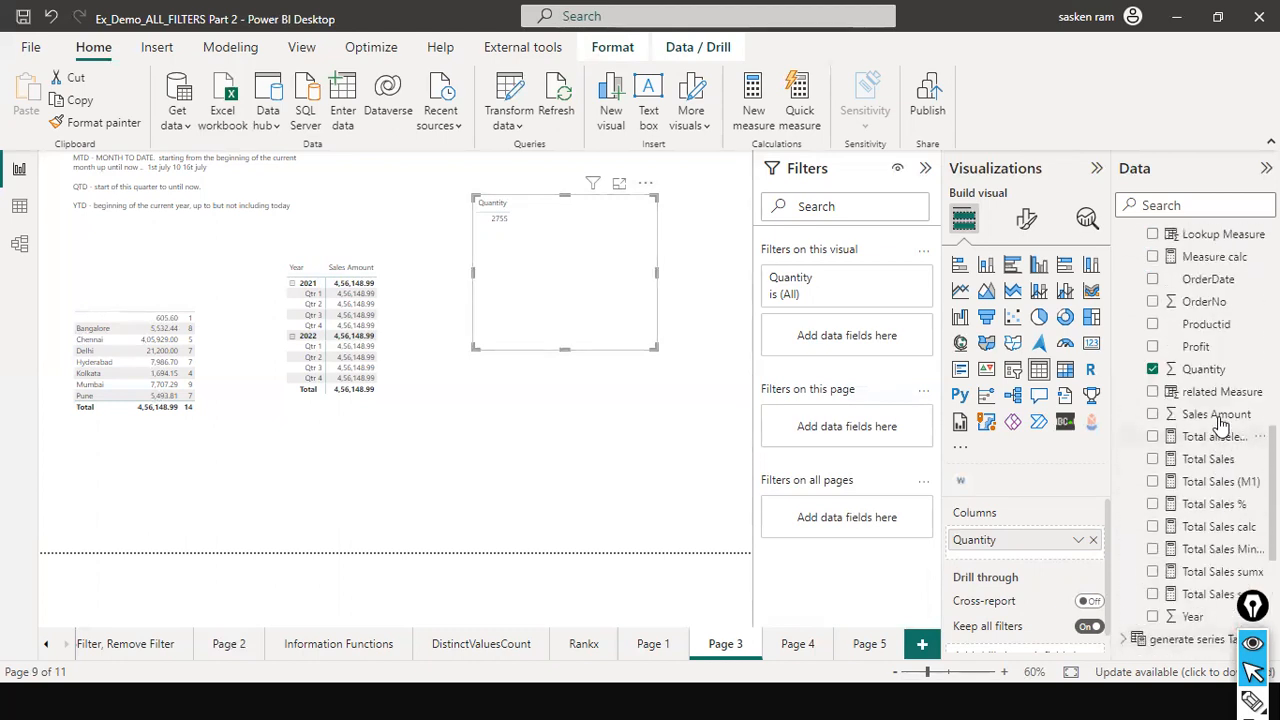
pyautogui.click(1165, 200)
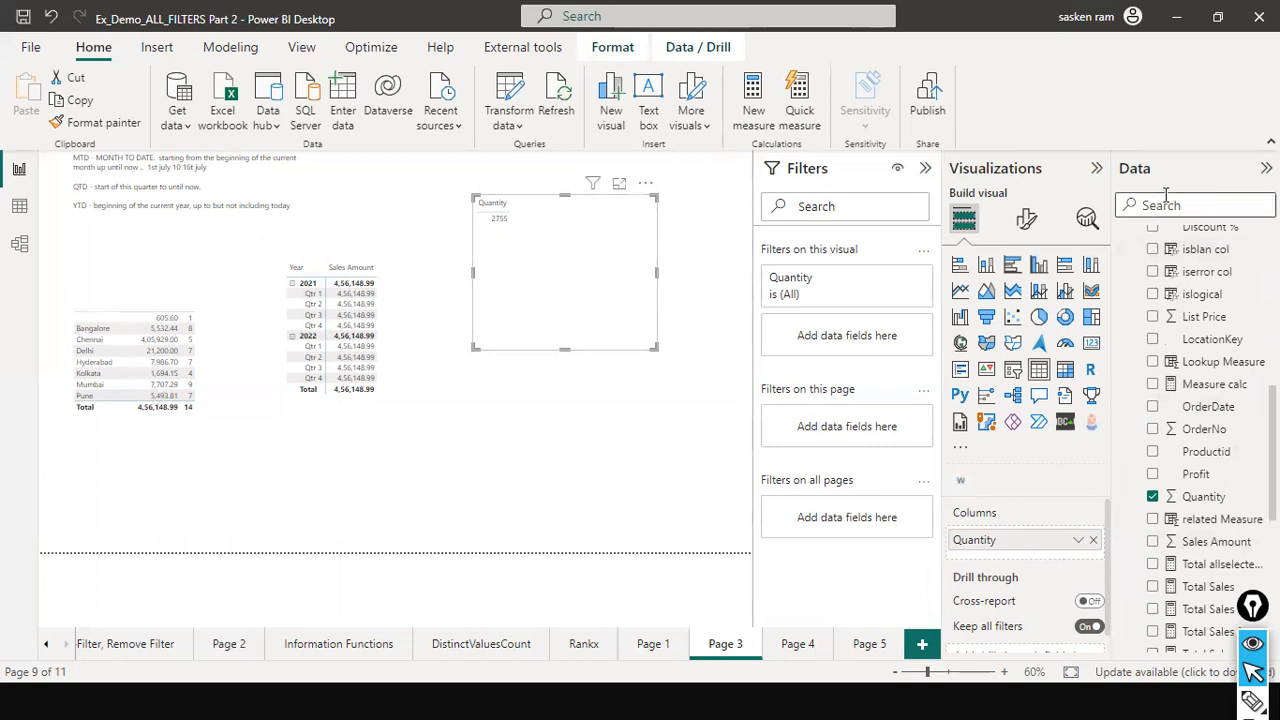
pyautogui.write('sales')
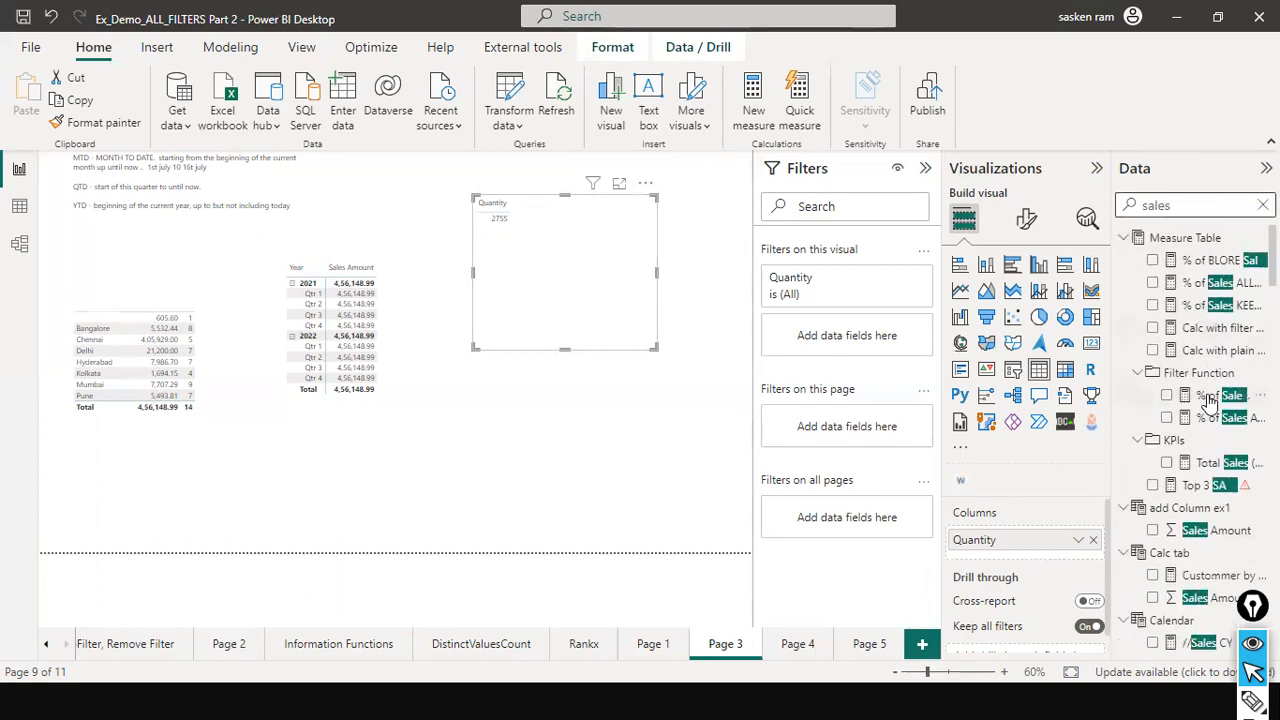
pyautogui.scroll(-10, 1210, 400)
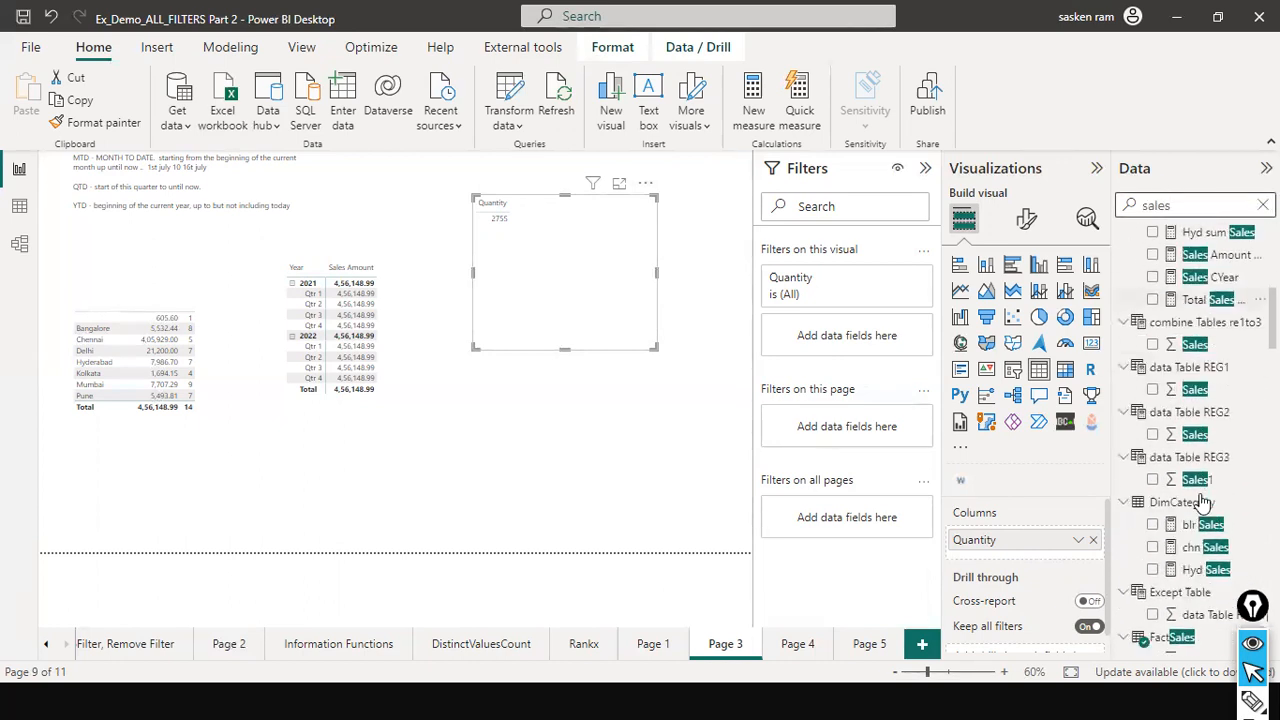
pyautogui.scroll(-15, 1203, 514)
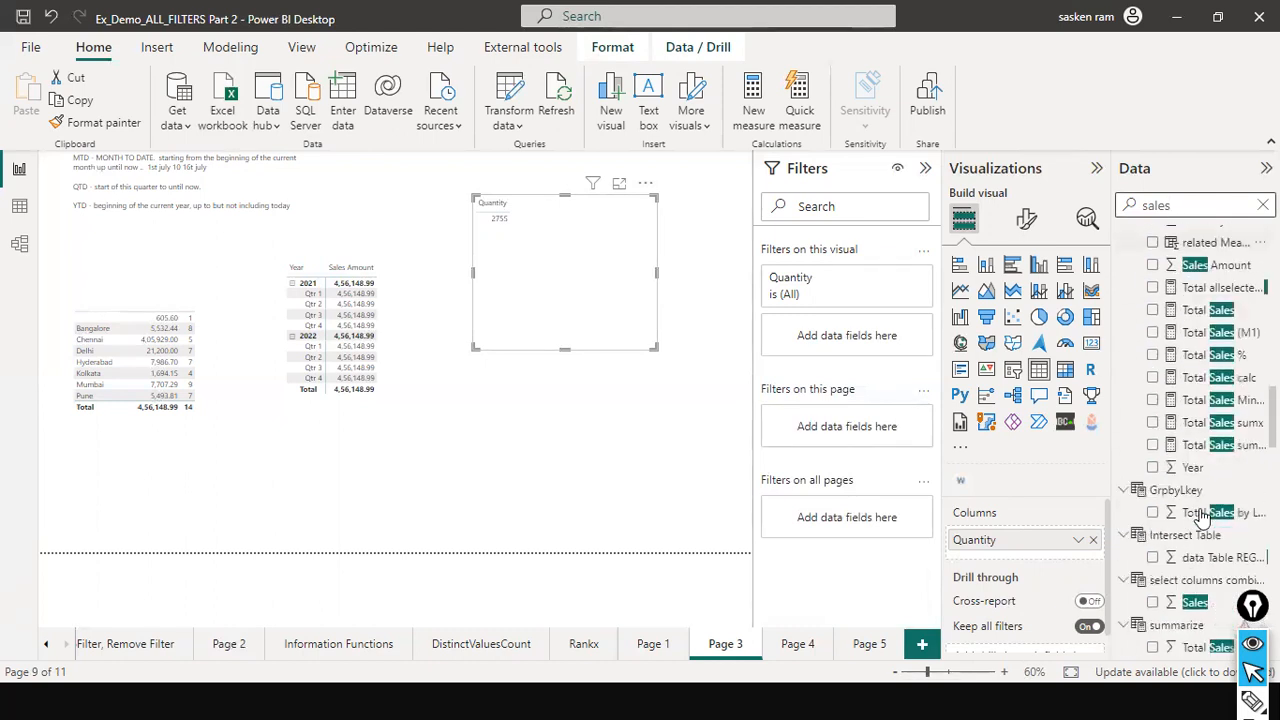
pyautogui.scroll(-5, 1203, 518)
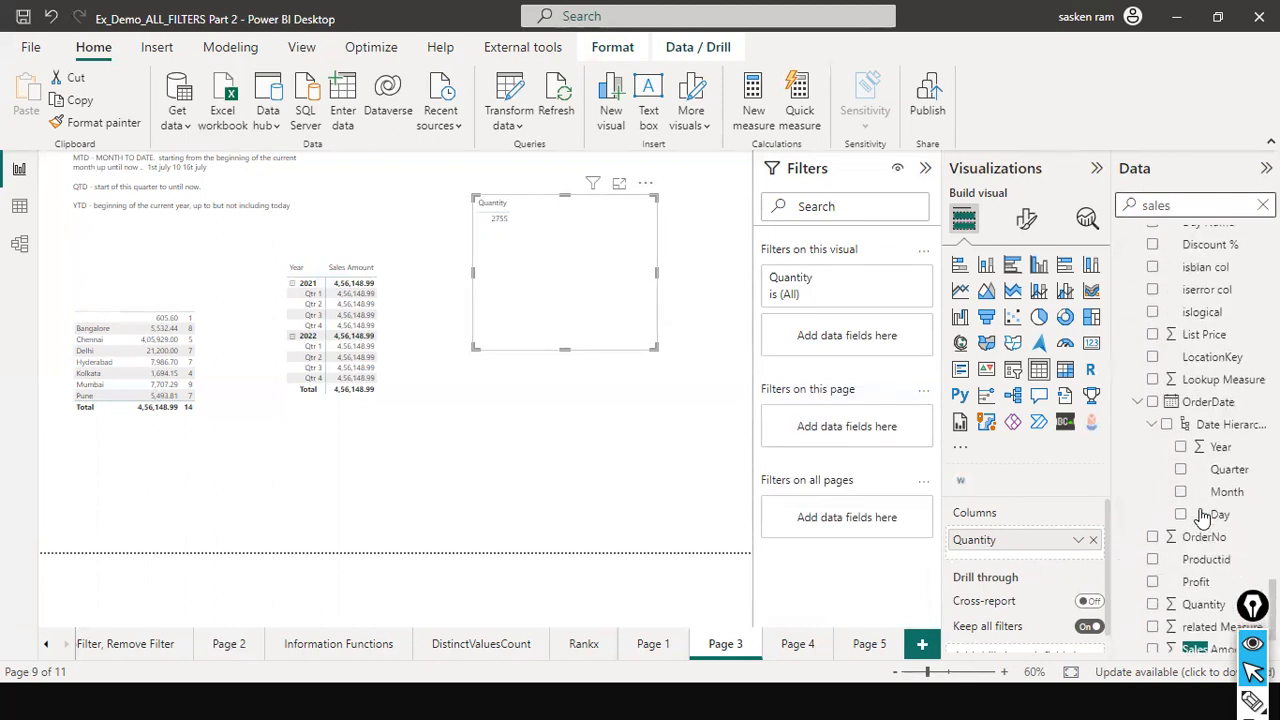
pyautogui.scroll(15, 1203, 516)
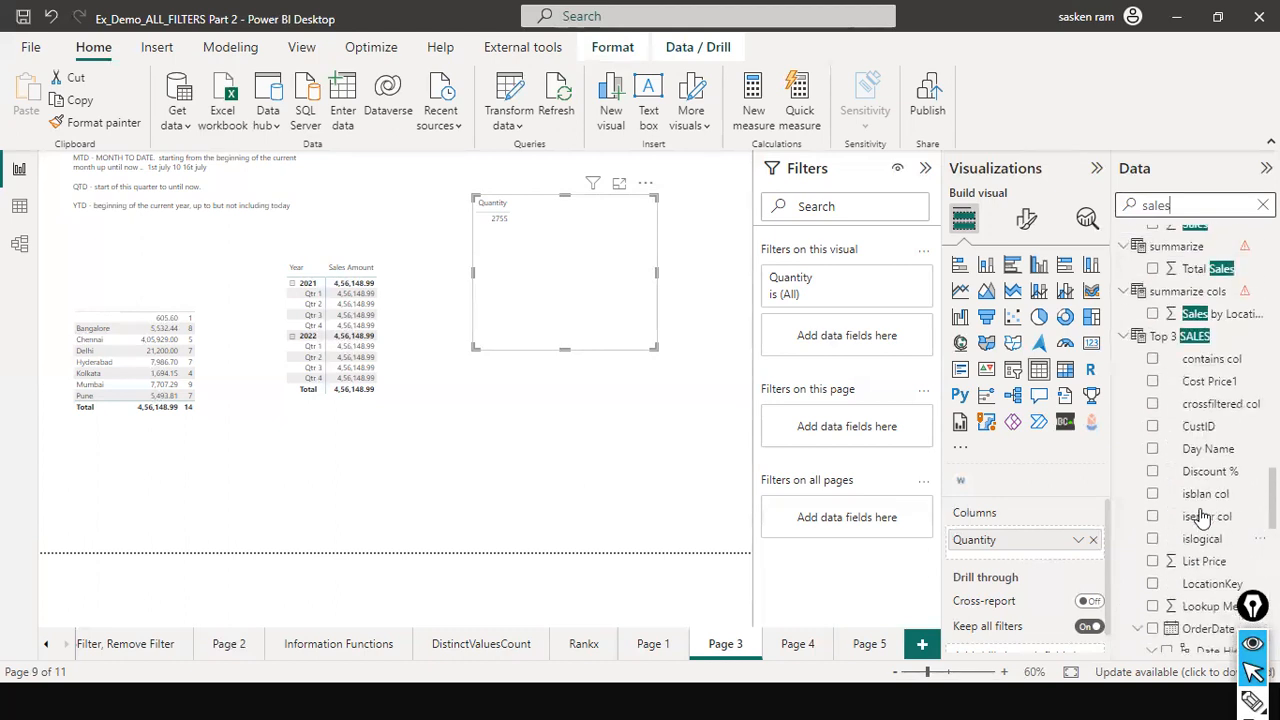
pyautogui.scroll(10, 1203, 516)
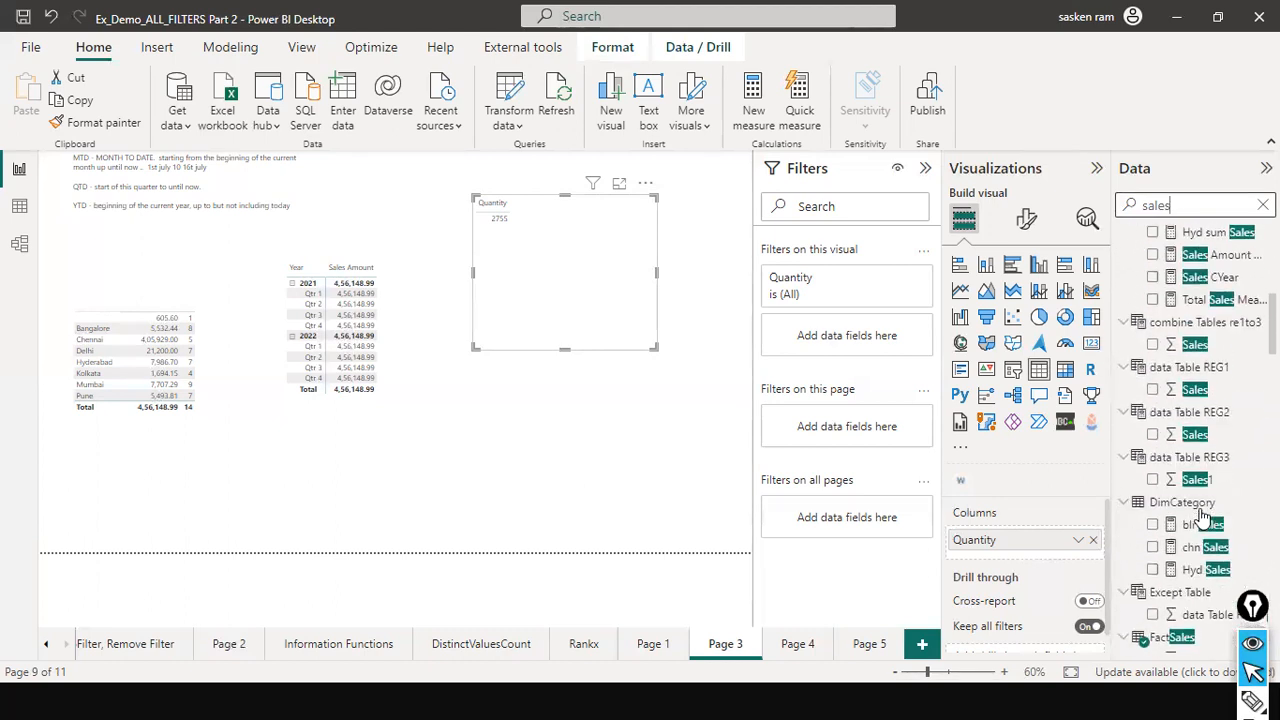
pyautogui.scroll(5, 1203, 516)
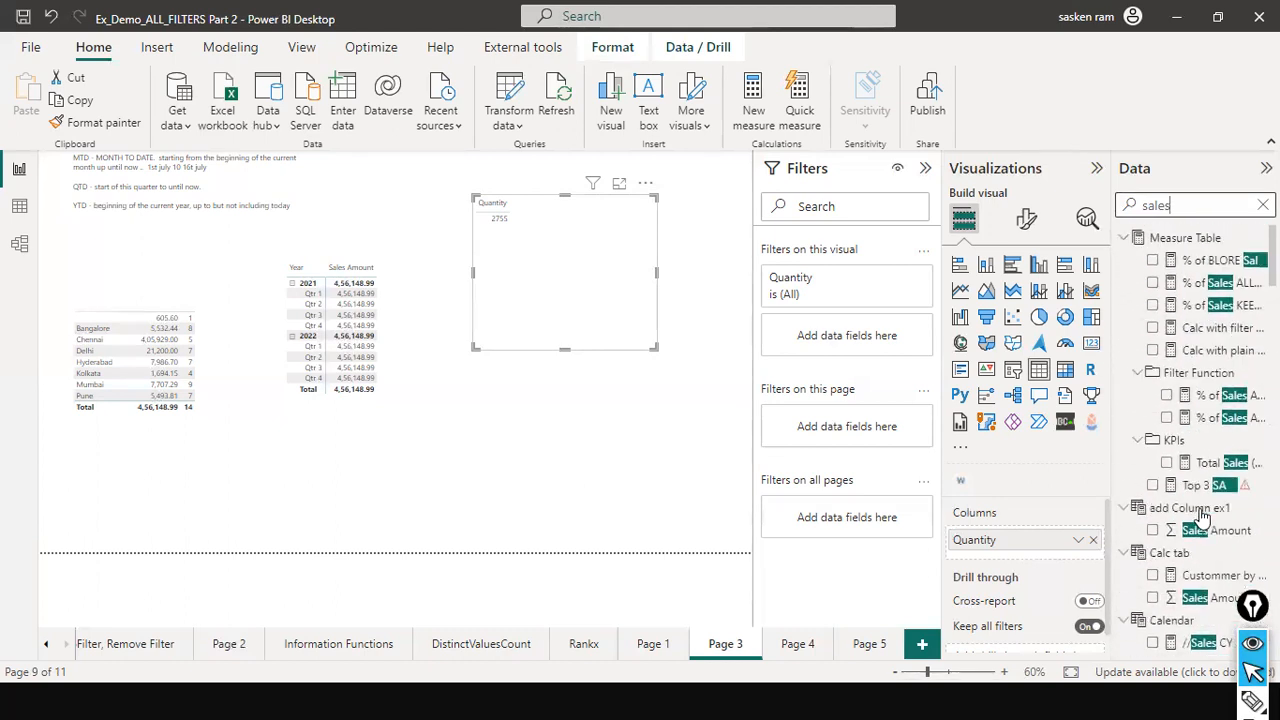
pyautogui.click(1263, 205)
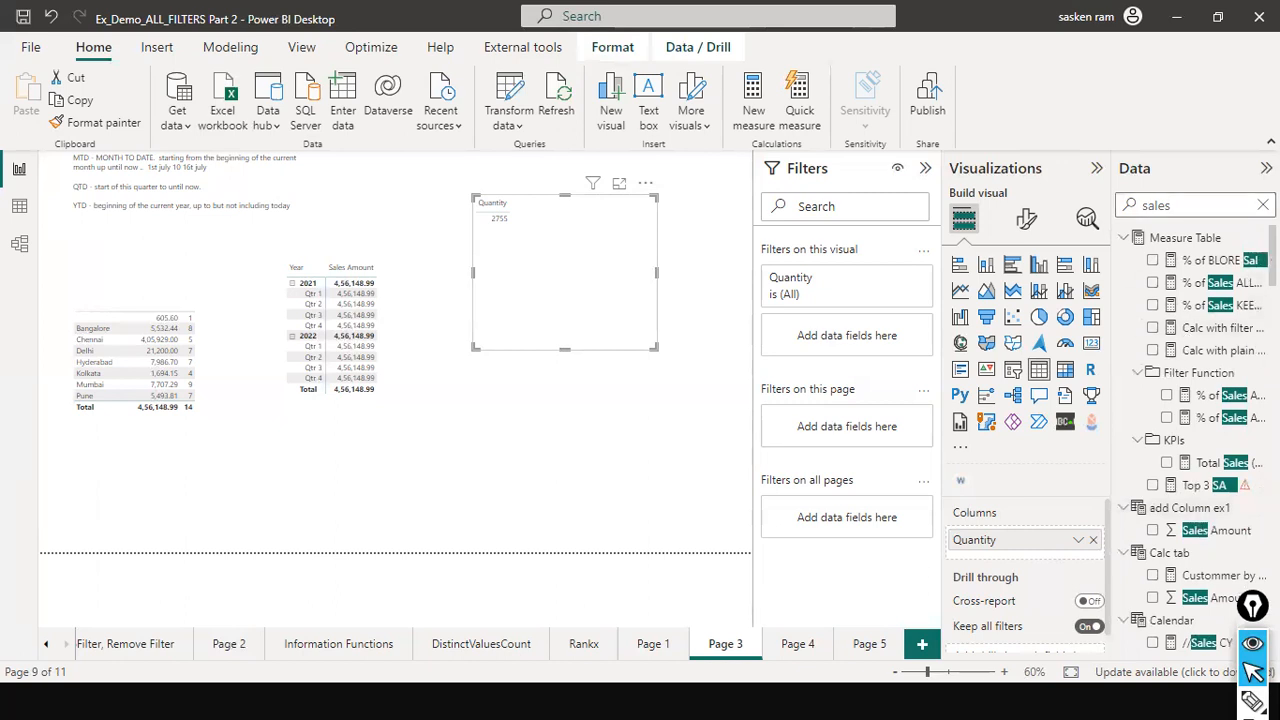
pyautogui.scroll(-5, 1215, 459)
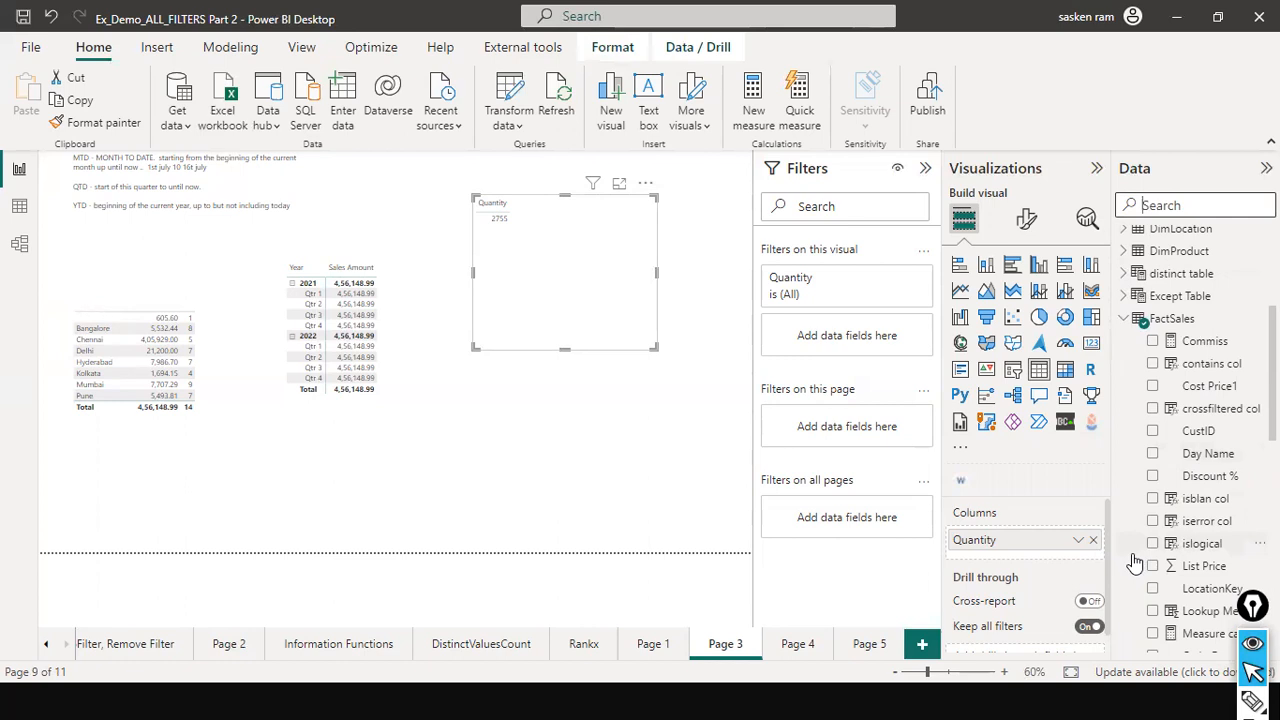
pyautogui.scroll(-3, 1195, 450)
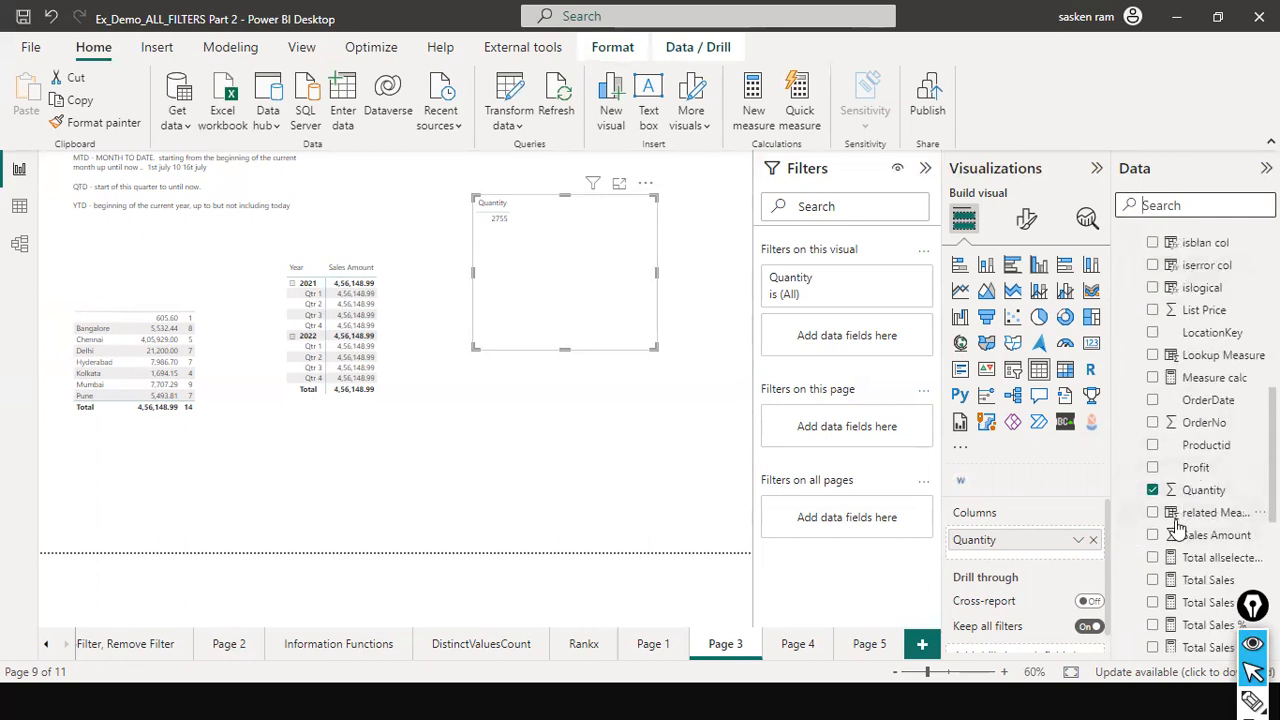
pyautogui.scroll(-2, 1176, 524)
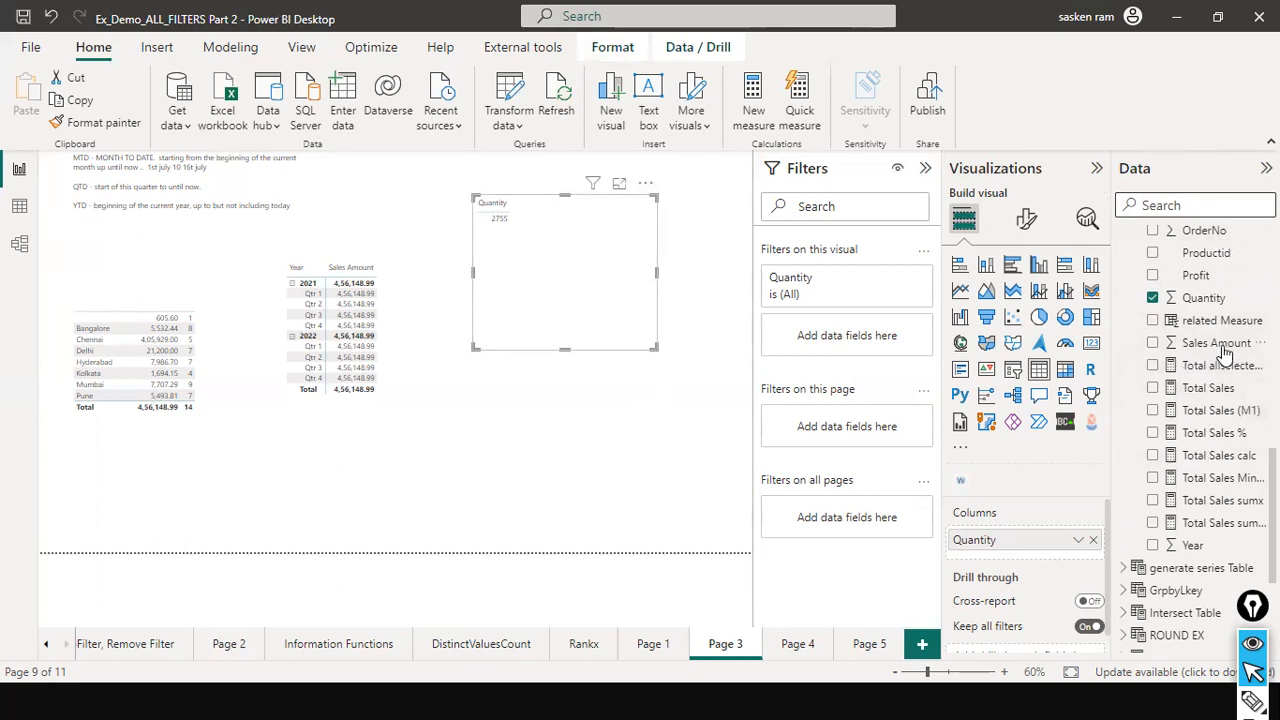
# - Add Sales Amount (4,56,148.99) beside Quantity in the table, then begin a new measure
pyautogui.moveTo(630, 183); pyautogui.dragTo(609, 228)
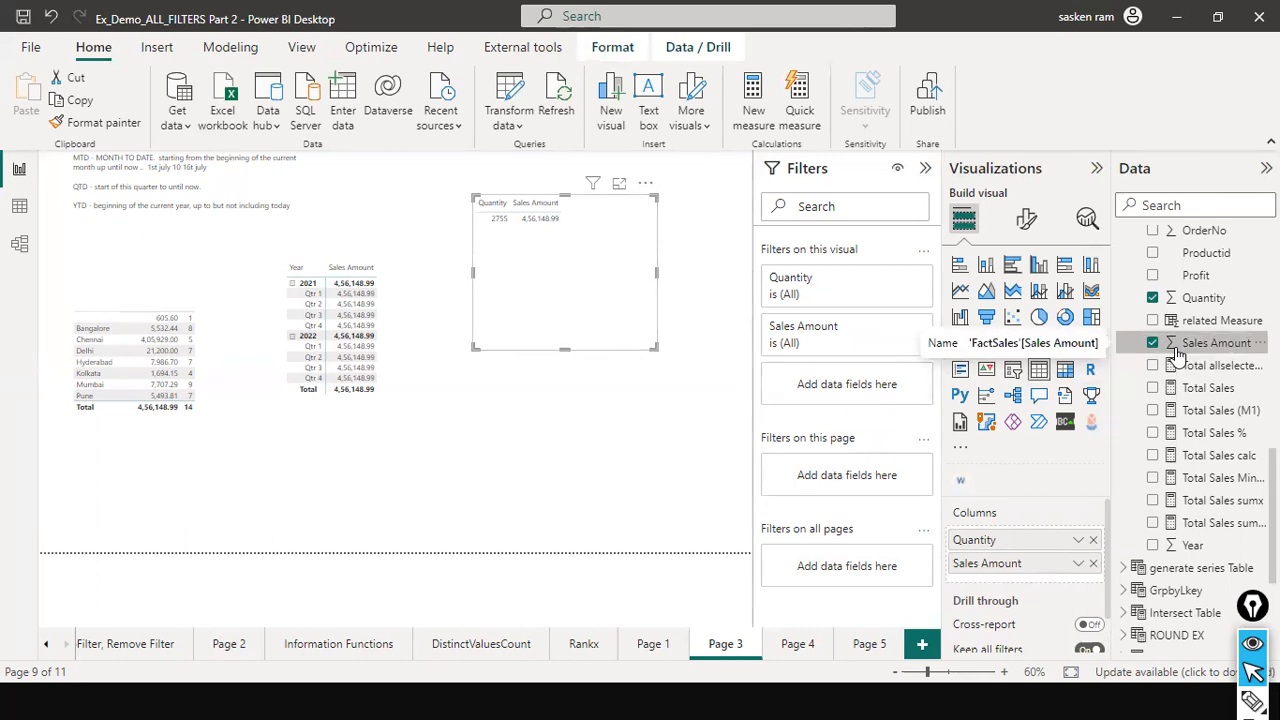
pyautogui.click(230, 47)
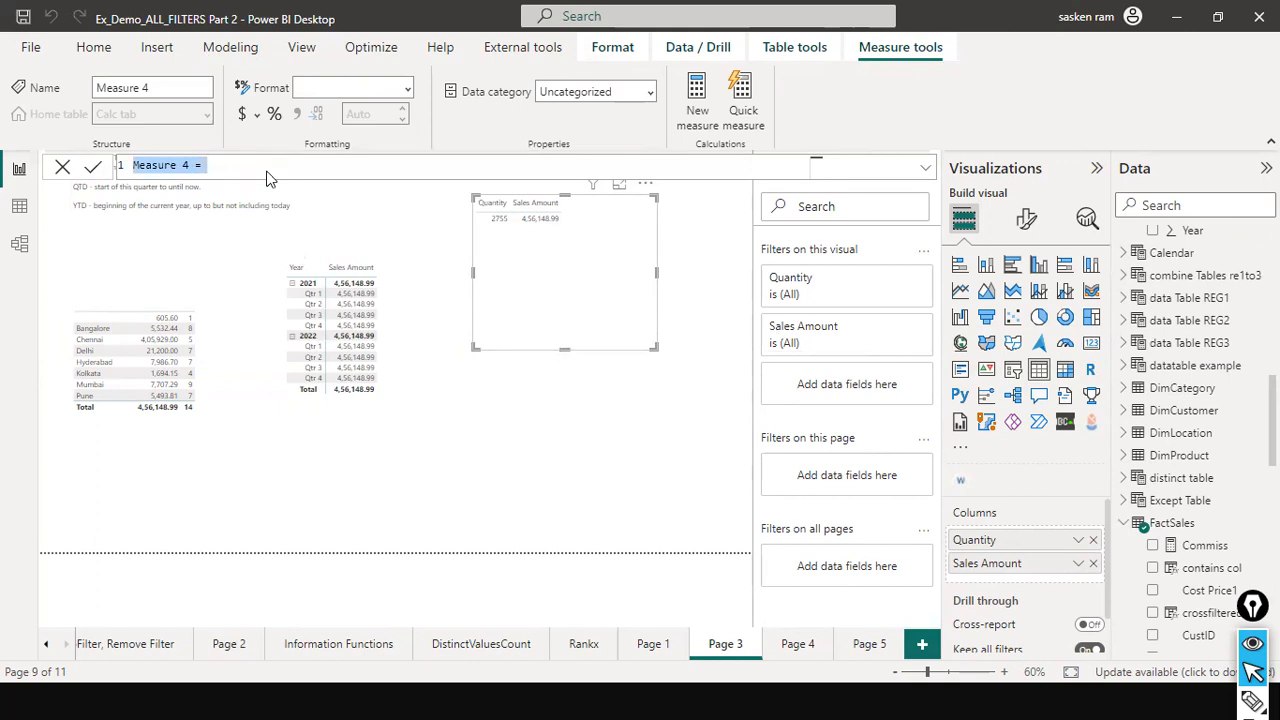
# - Define the measure Total Sales M1 = SUM(FactSales[Sales Amount]) and commit it
pyautogui.write('T')
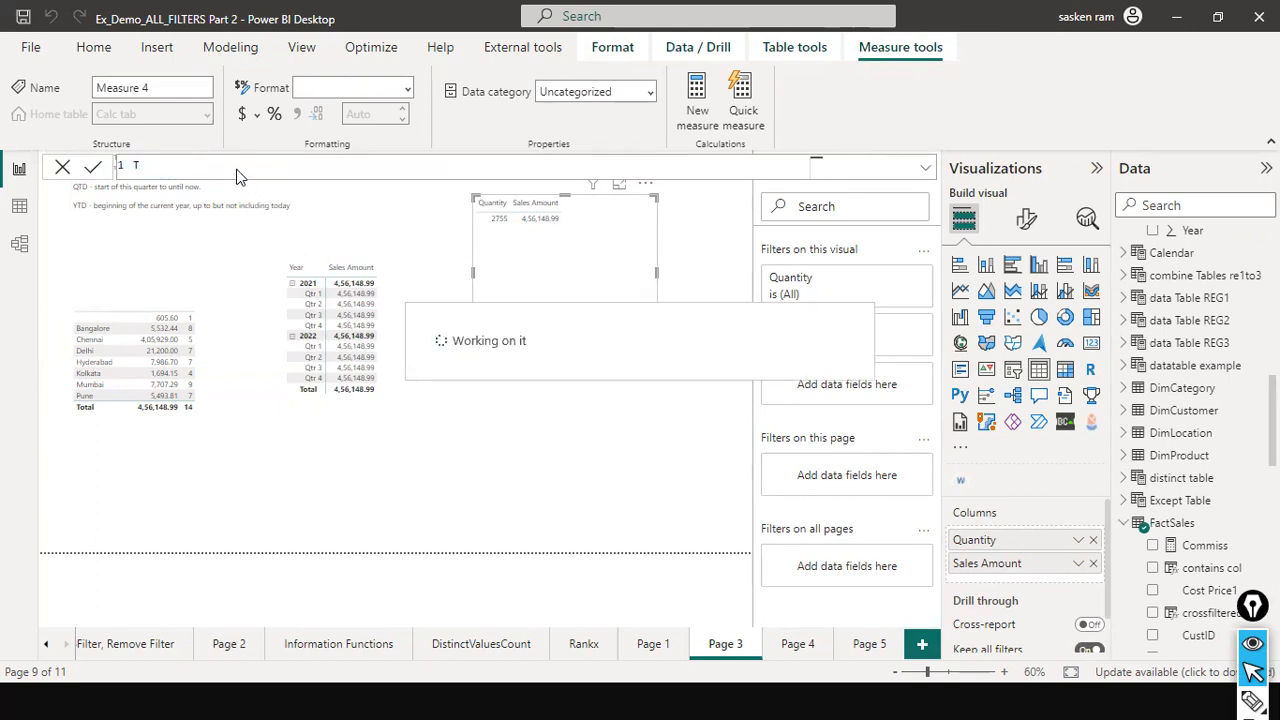
pyautogui.write('otal Sales M')
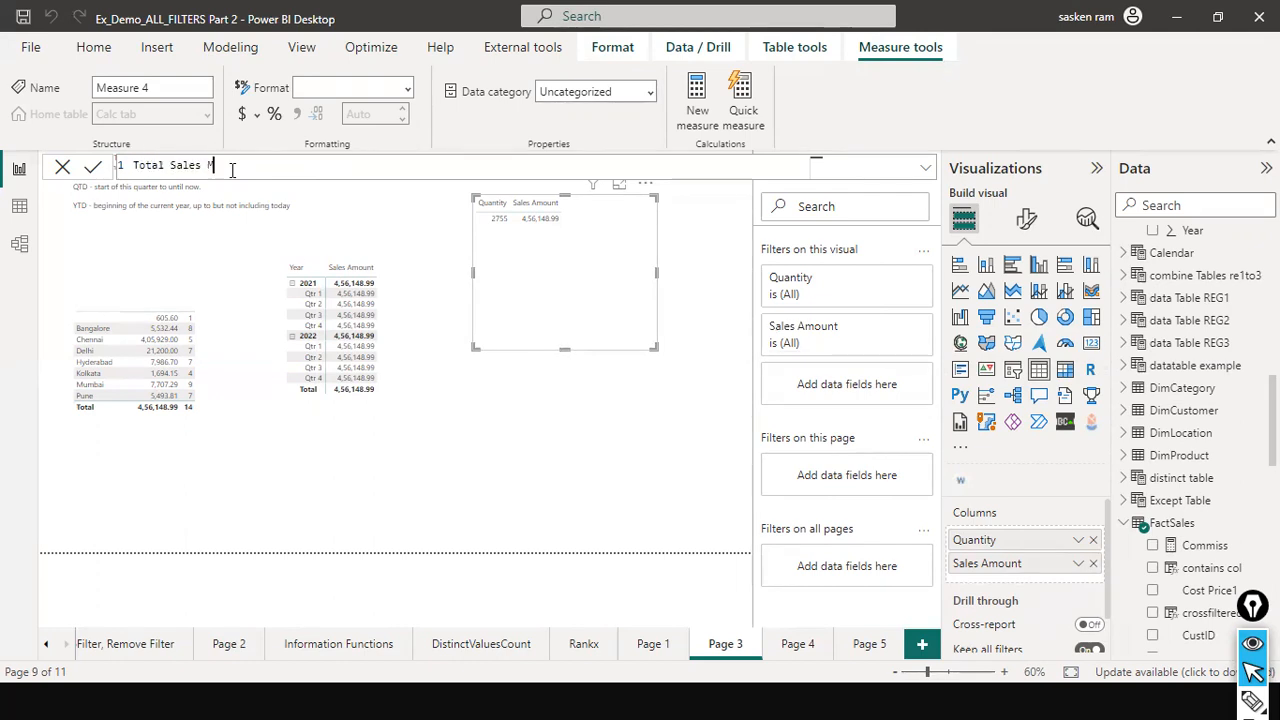
pyautogui.write('1 = SUM(')
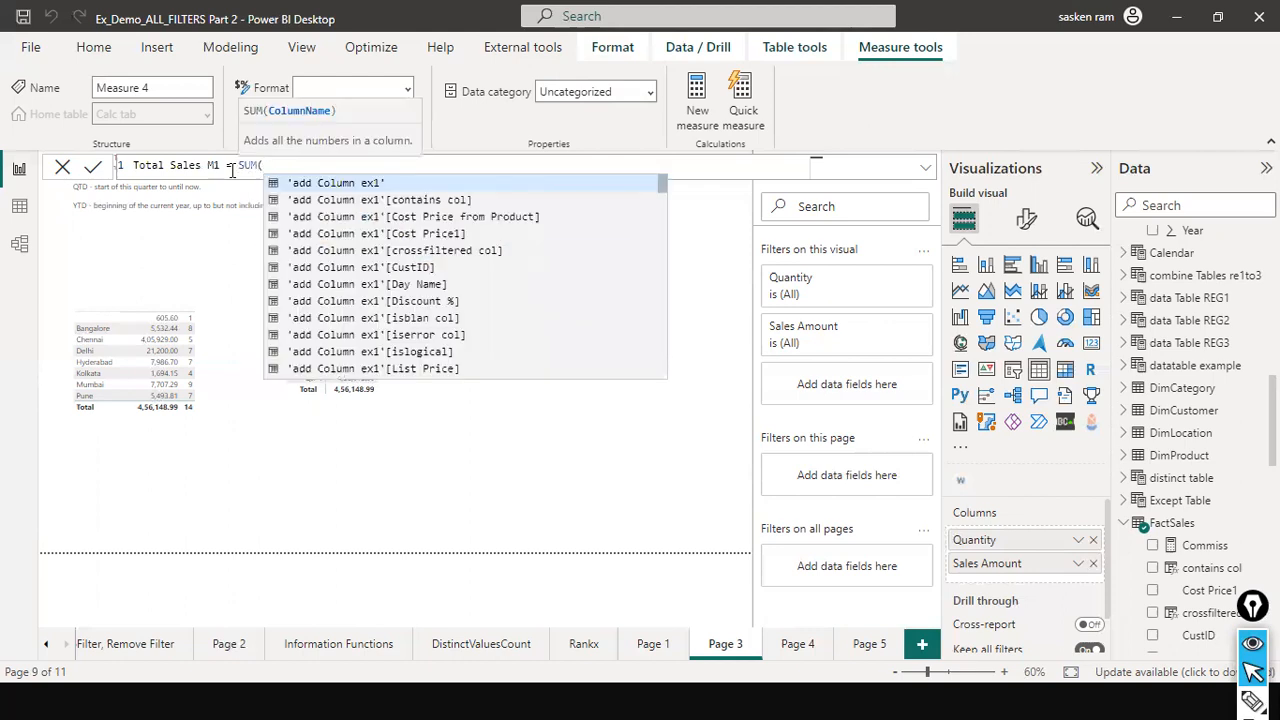
pyautogui.write('sales am')
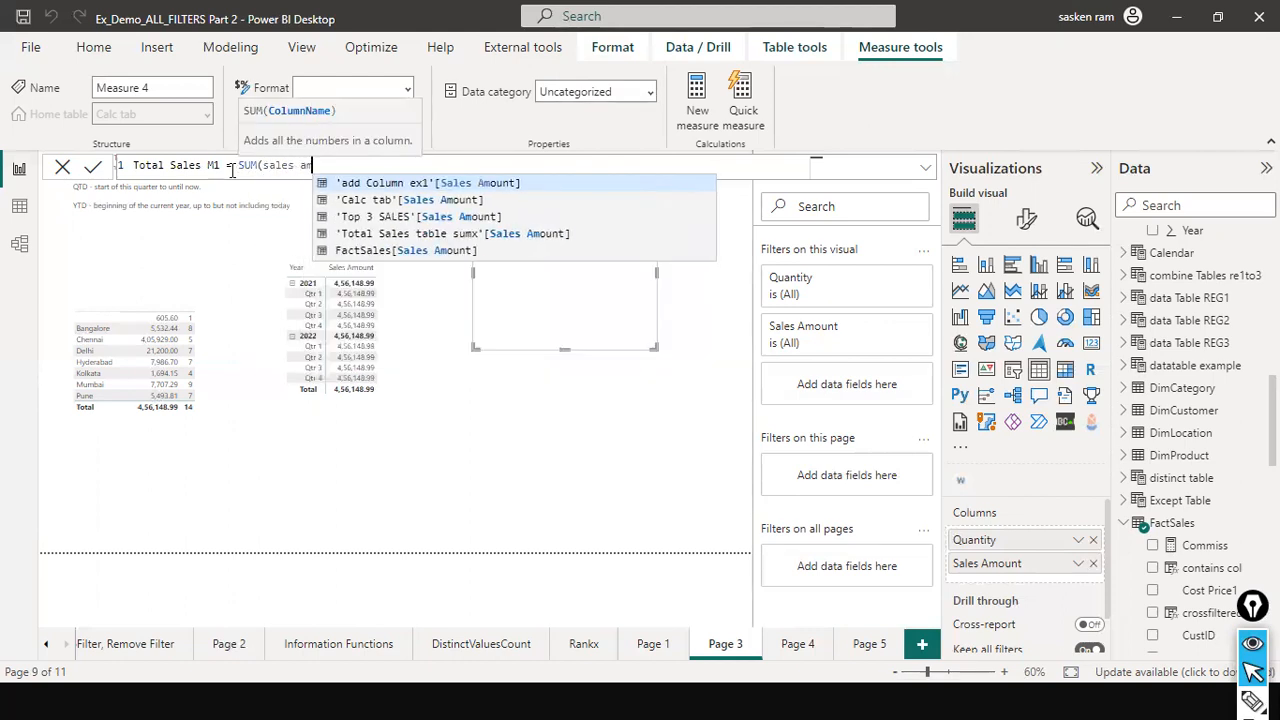
pyautogui.press('Down')
pyautogui.press('Down')
pyautogui.press('Down')
pyautogui.press('Tab')
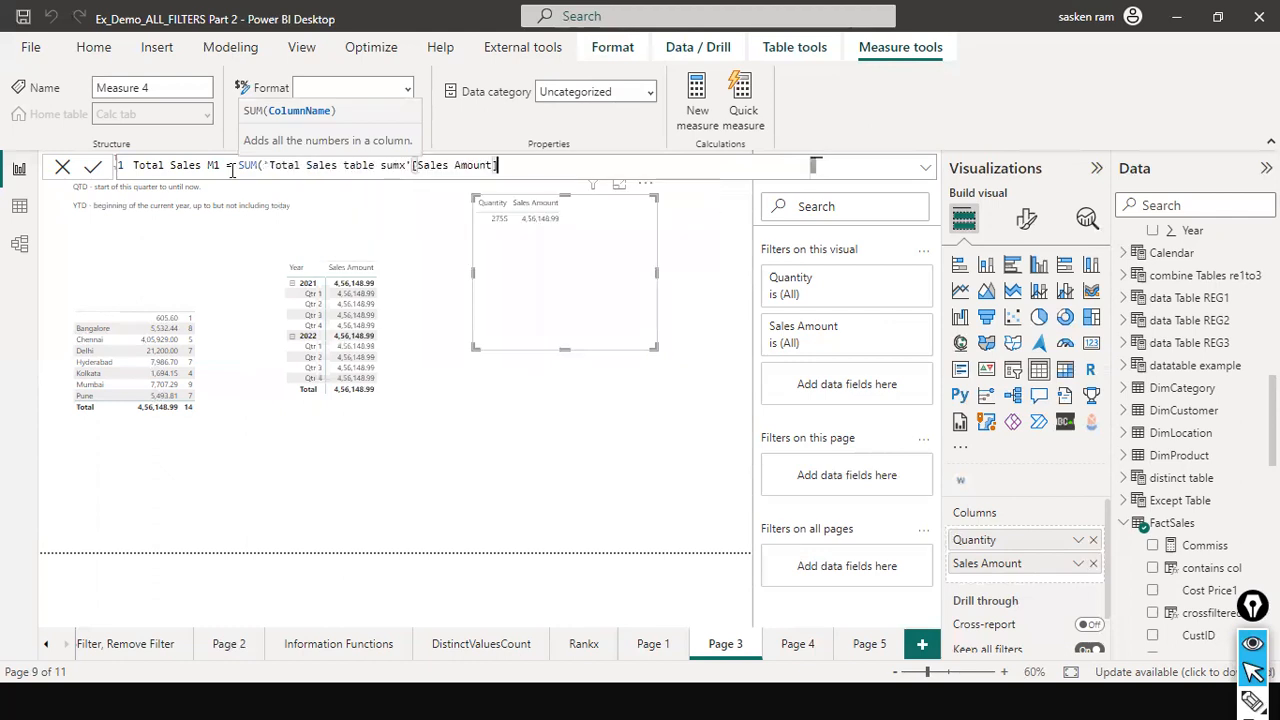
pyautogui.hotkey('shift', 'Left')
pyautogui.hotkey('shift', 'Left')
pyautogui.hotkey('shift', 'Left')
pyautogui.hotkey('shift', 'Left')
pyautogui.hotkey('shift', 'Left')
pyautogui.hotkey('shift', 'Left')
pyautogui.hotkey('shift', 'Left')
pyautogui.hotkey('shift', 'Left')
pyautogui.hotkey('shift', 'Left')
pyautogui.hotkey('shift', 'Left')
pyautogui.hotkey('shift', 'Left')
pyautogui.hotkey('shift', 'Left')
pyautogui.hotkey('shift', 'Left')
pyautogui.hotkey('shift', 'Left')
pyautogui.hotkey('shift', 'Left')
pyautogui.hotkey('shift', 'Left')
pyautogui.hotkey('shift', 'Left')
pyautogui.hotkey('shift', 'Left')
pyautogui.hotkey('shift', 'Left')
pyautogui.hotkey('shift', 'Left')
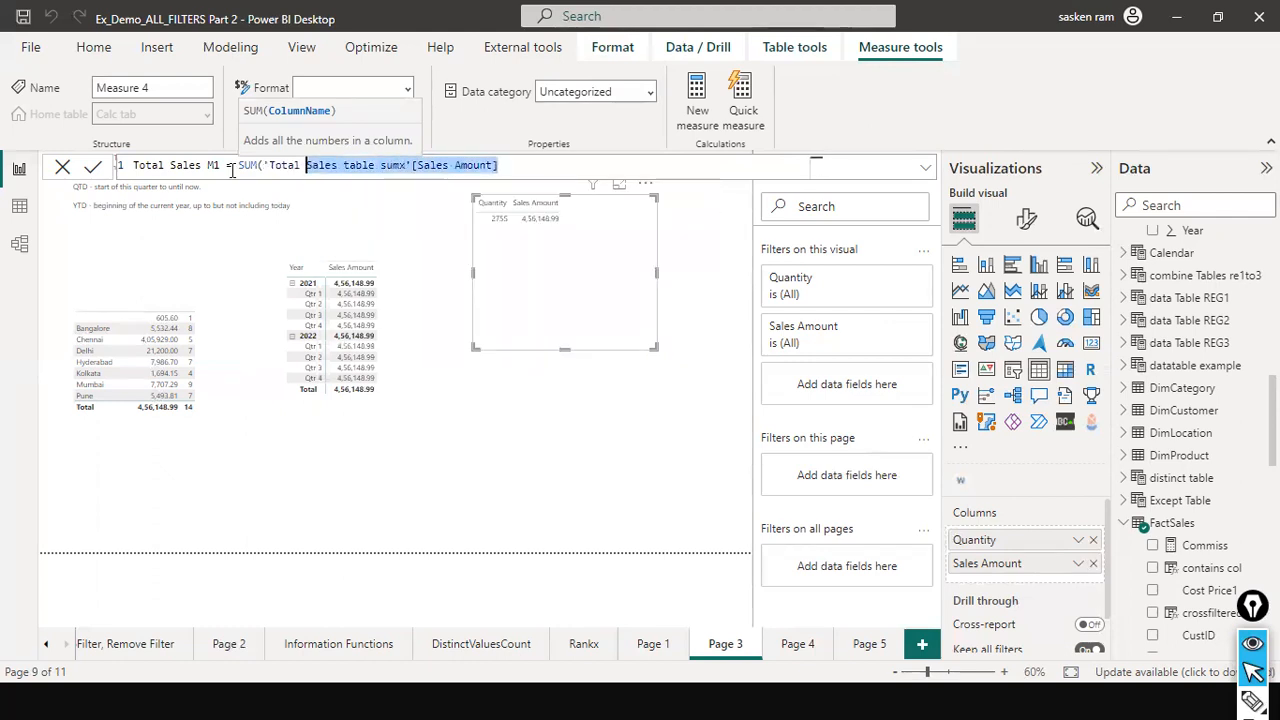
pyautogui.write('sales am')
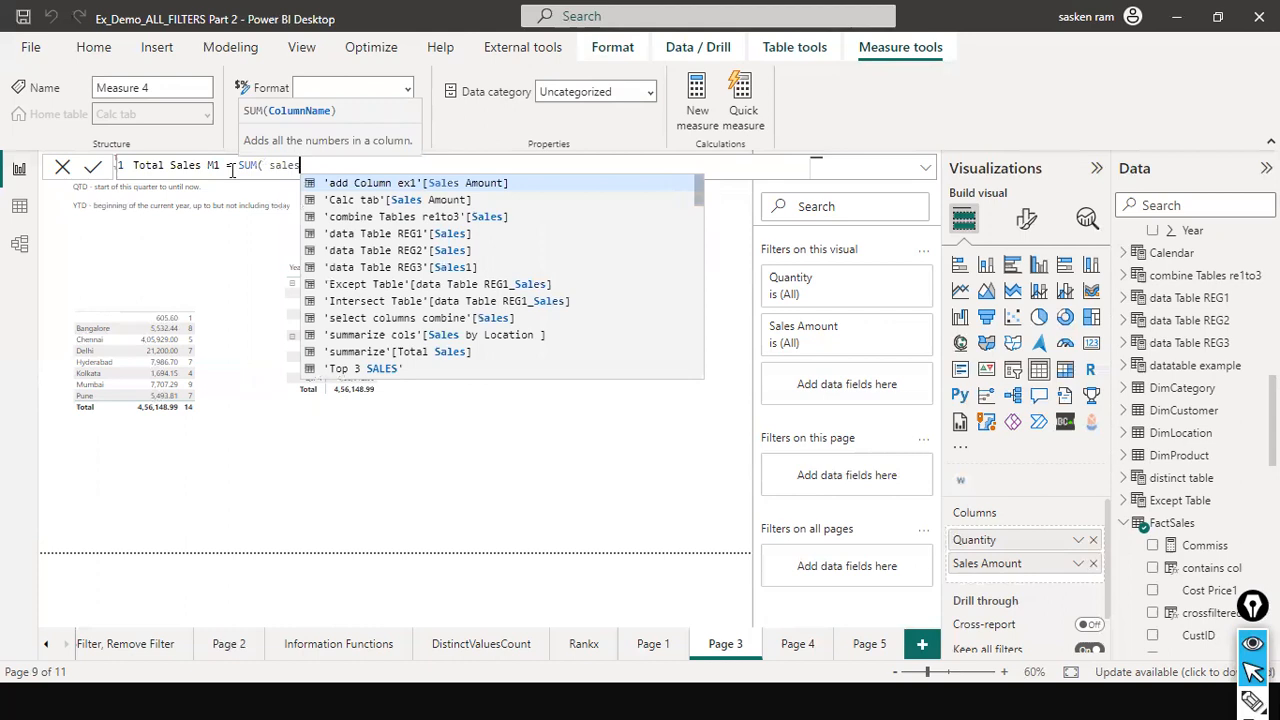
pyautogui.press('Down')
pyautogui.press('Down')
pyautogui.press('Down')
pyautogui.press('Down')
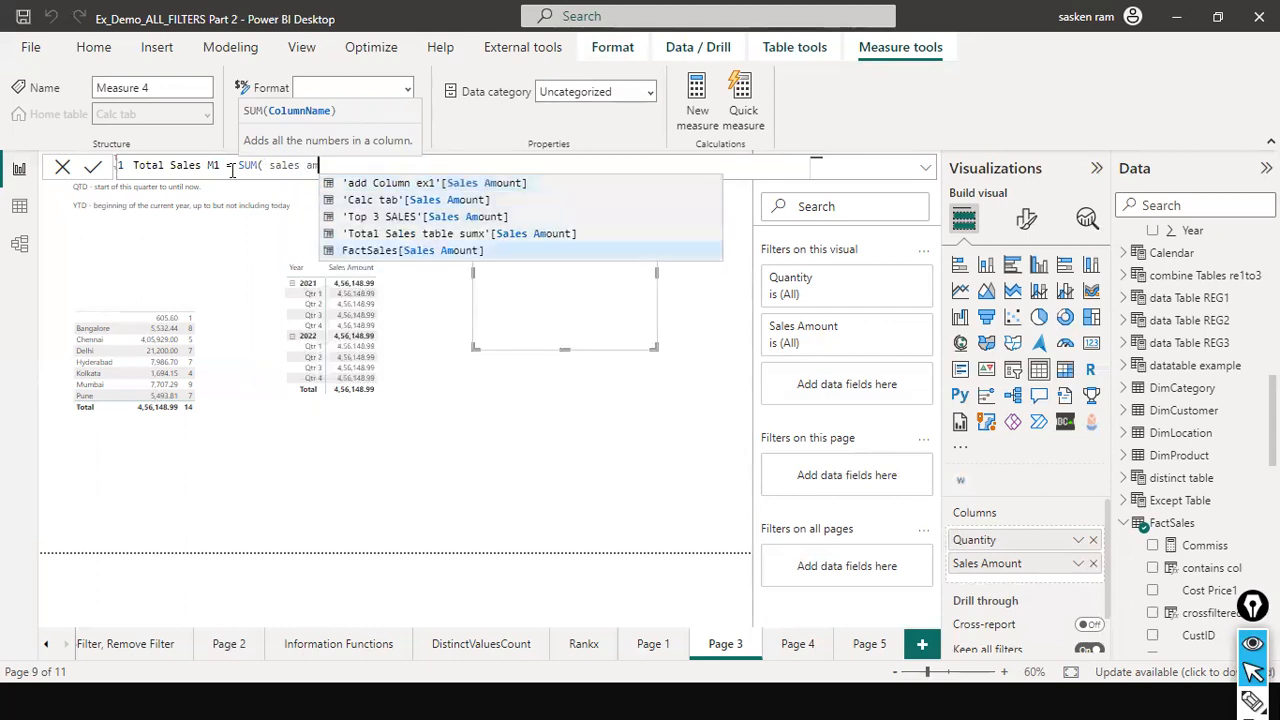
pyautogui.press('Tab')
pyautogui.write(')')
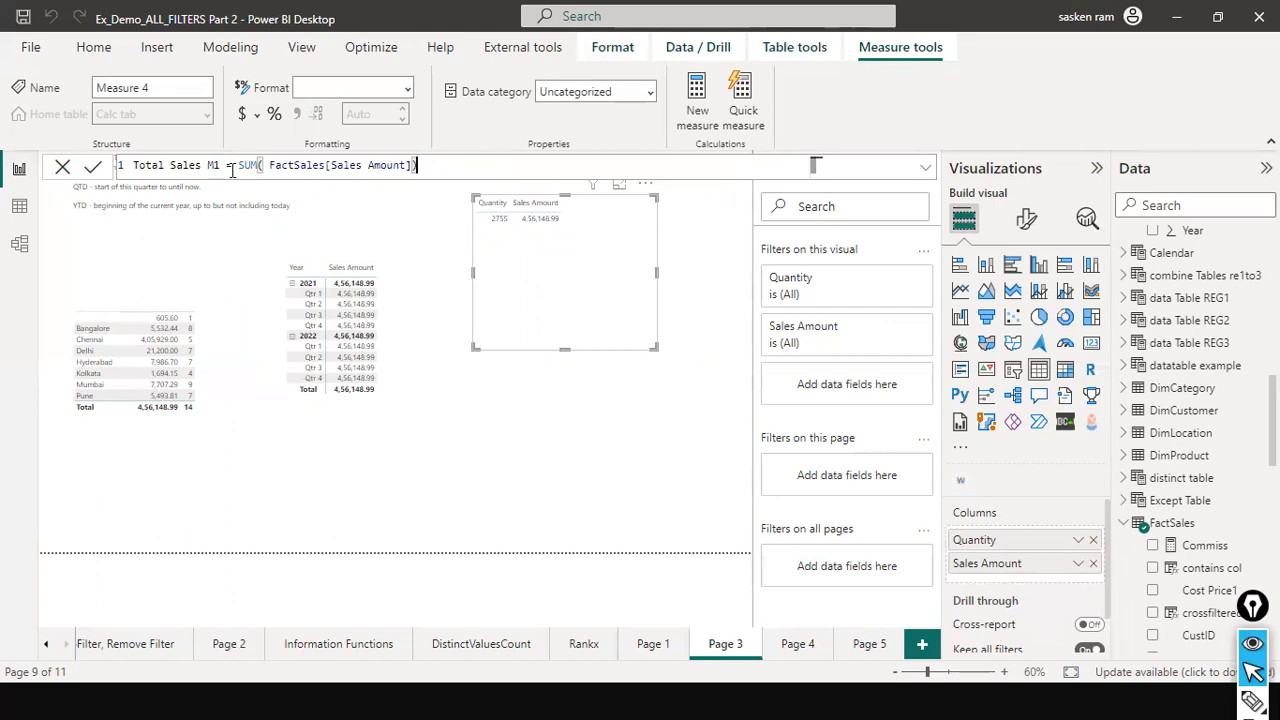
pyautogui.press('Return')
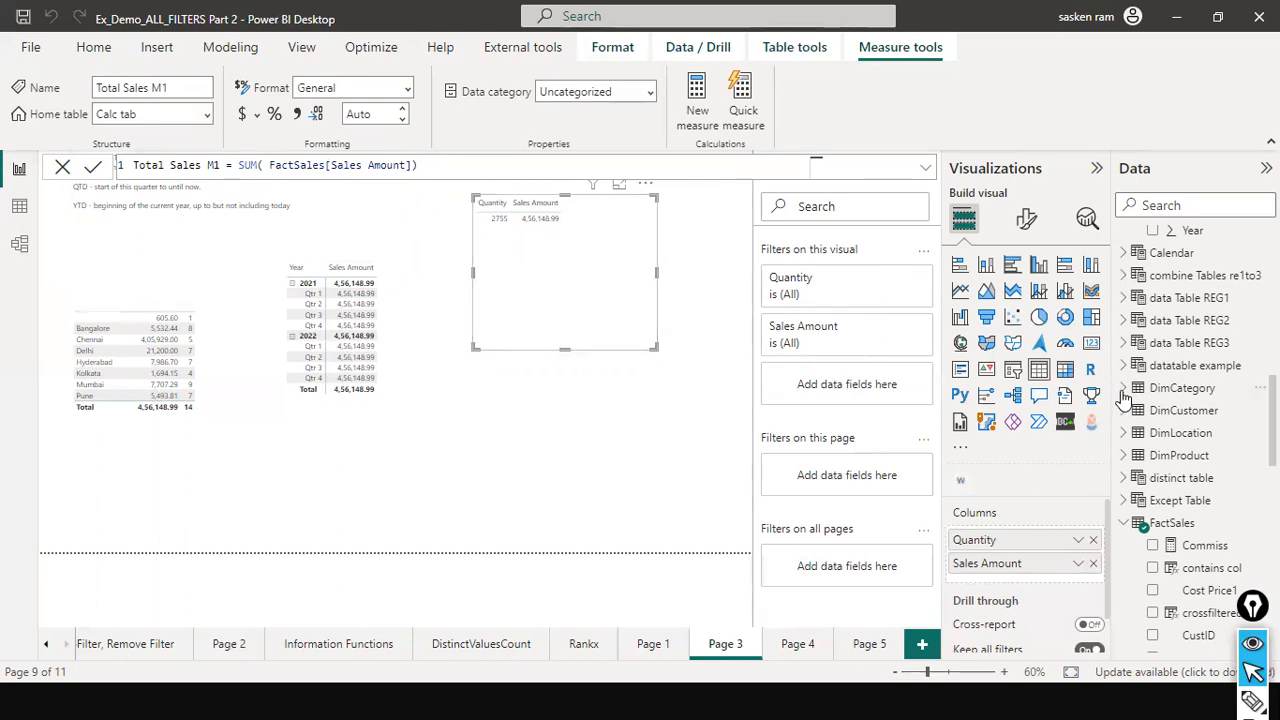
pyautogui.scroll(-3, 1250, 518)
pyautogui.scroll(-6, 1250, 518)
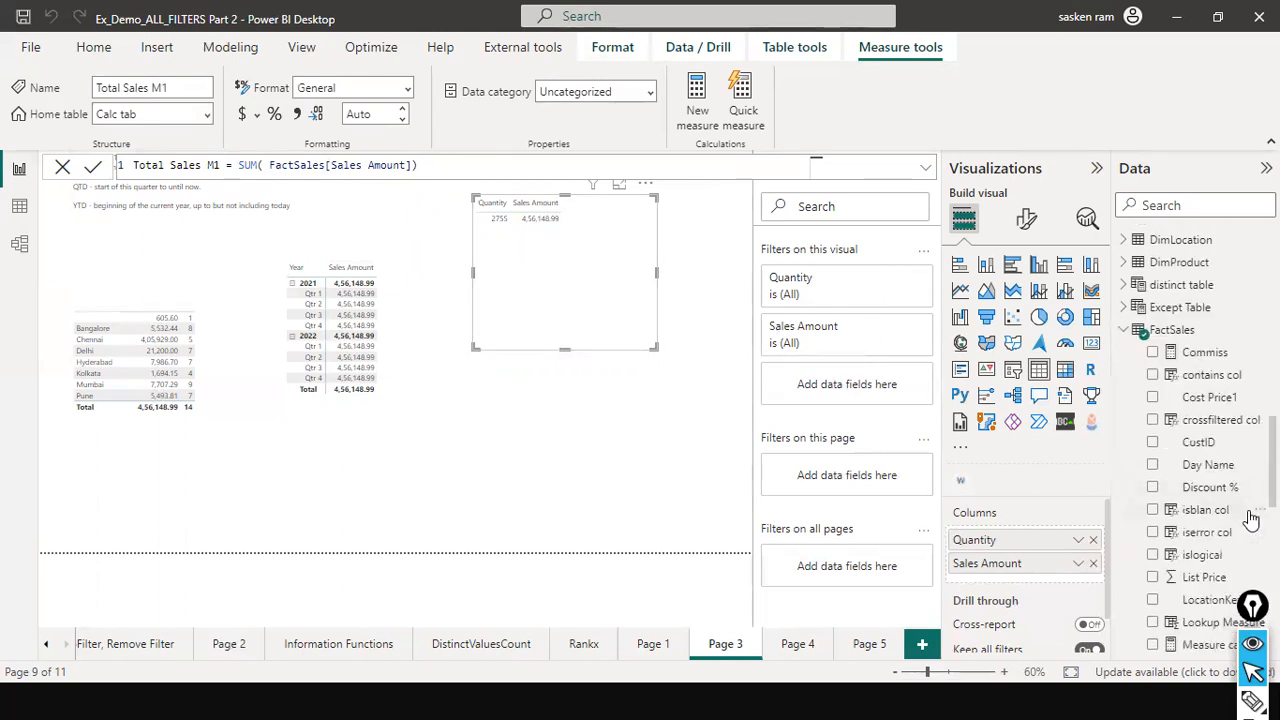
pyautogui.scroll(9, 1250, 518)
# - Search the fields for 'total sales m' and drop Total Sales M1 into the table visual
pyautogui.click(1195, 205)
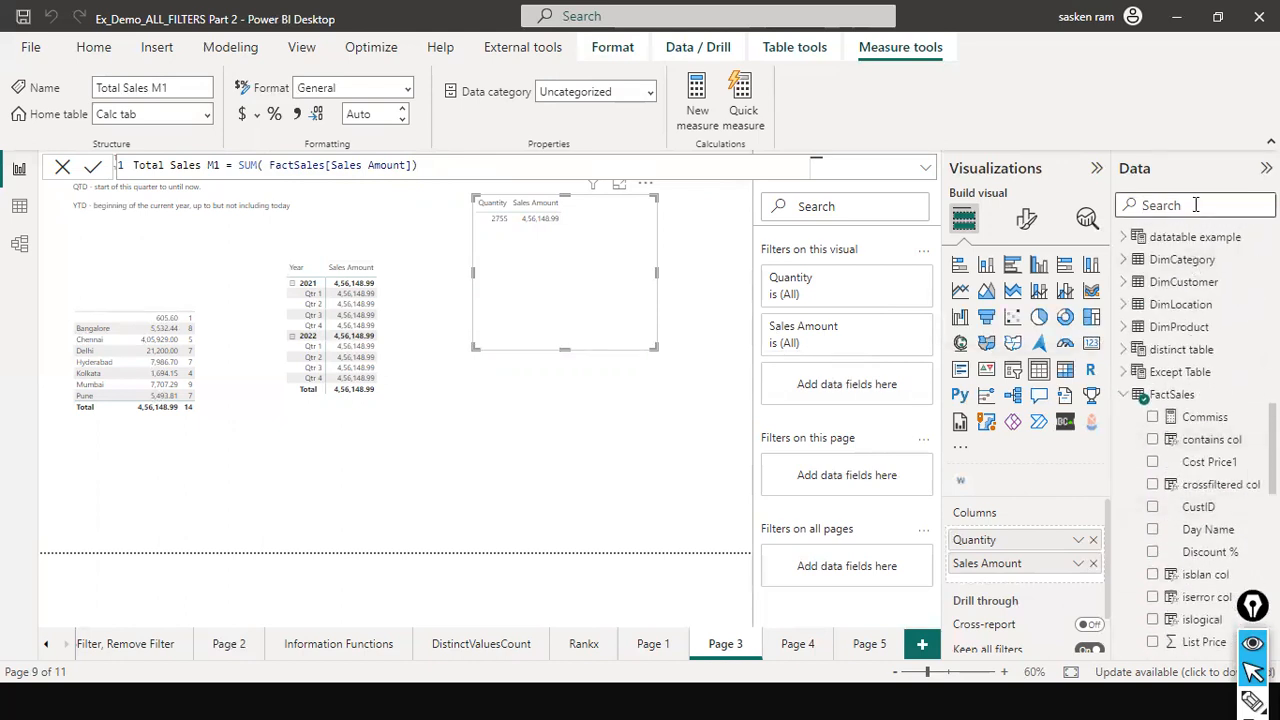
pyautogui.write('total ')
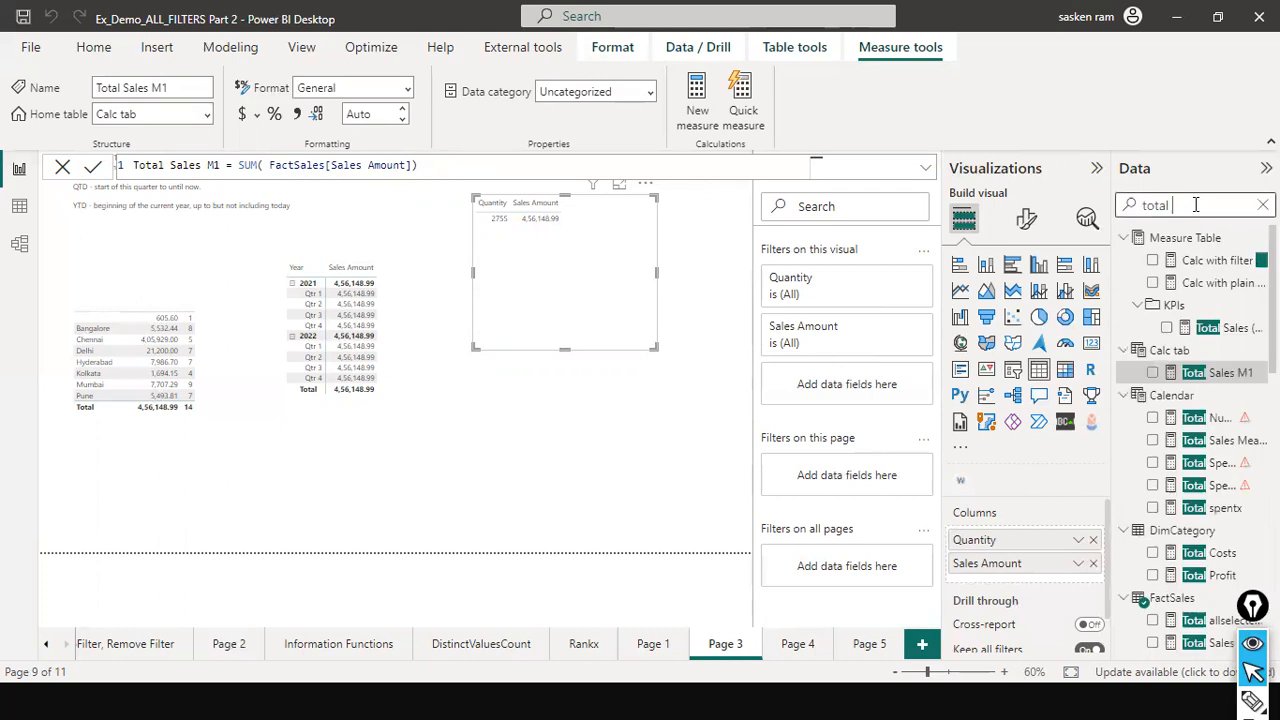
pyautogui.write('sales')
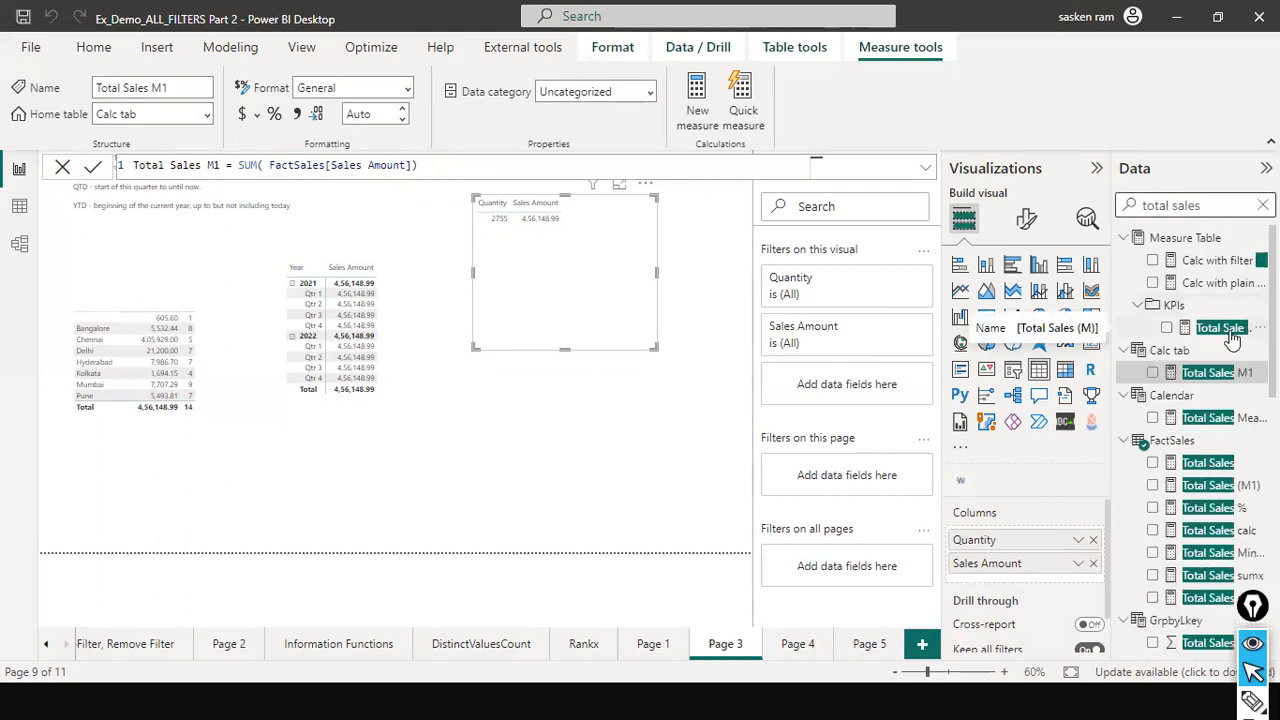
pyautogui.write(' m')
pyautogui.moveTo(1212, 260); pyautogui.dragTo(606, 254)
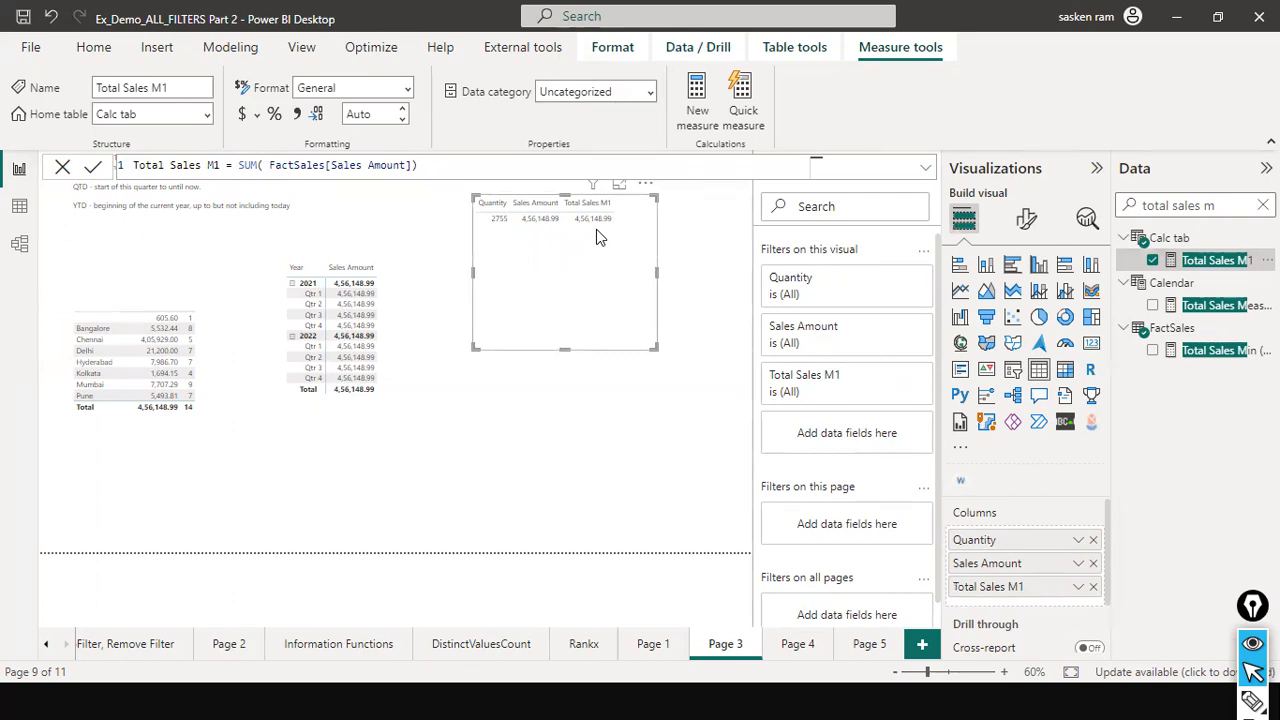
# - Rearrange the table so Quantity 2755, Sales Amount and Total Sales M1 (4,56,148.99) show together
pyautogui.moveTo(525, 418); pyautogui.dragTo(528, 238)
pyautogui.moveTo(744, 213); pyautogui.dragTo(640, 228)
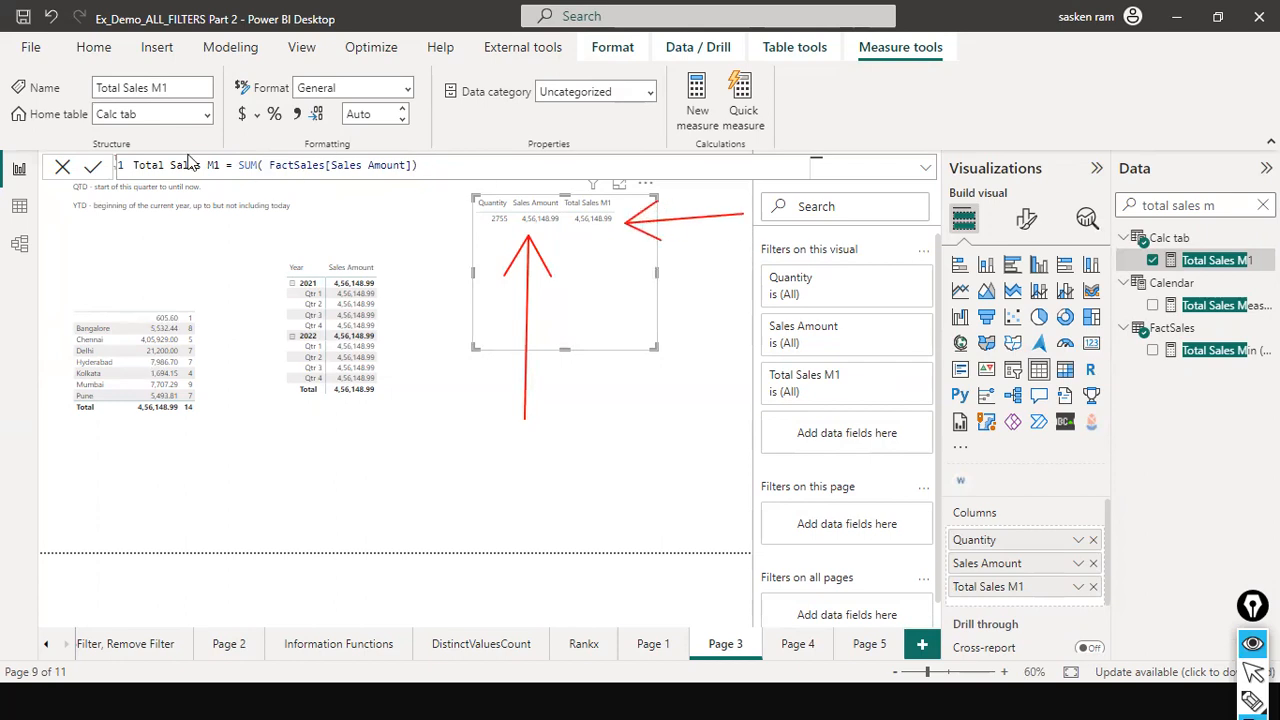
pyautogui.moveTo(163, 166); pyautogui.dragTo(556, 200)
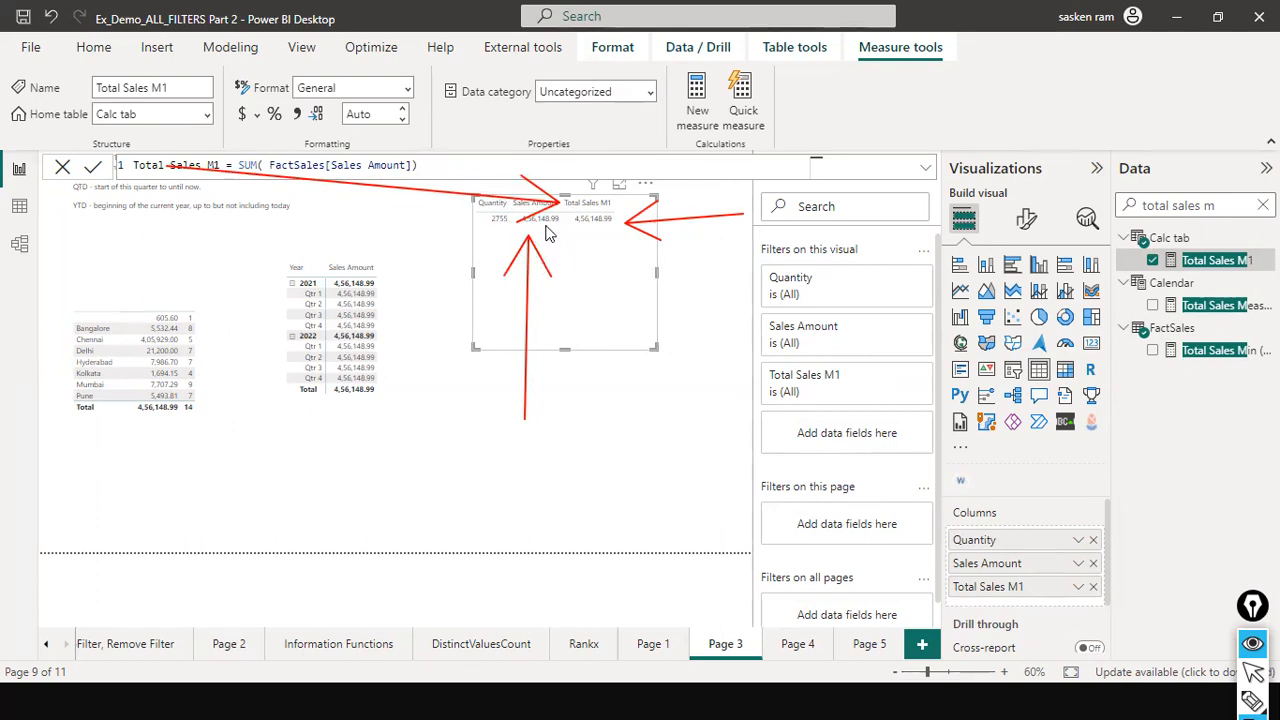
pyautogui.moveTo(530, 370); pyautogui.dragTo(543, 236)
pyautogui.moveTo(752, 217); pyautogui.dragTo(617, 231)
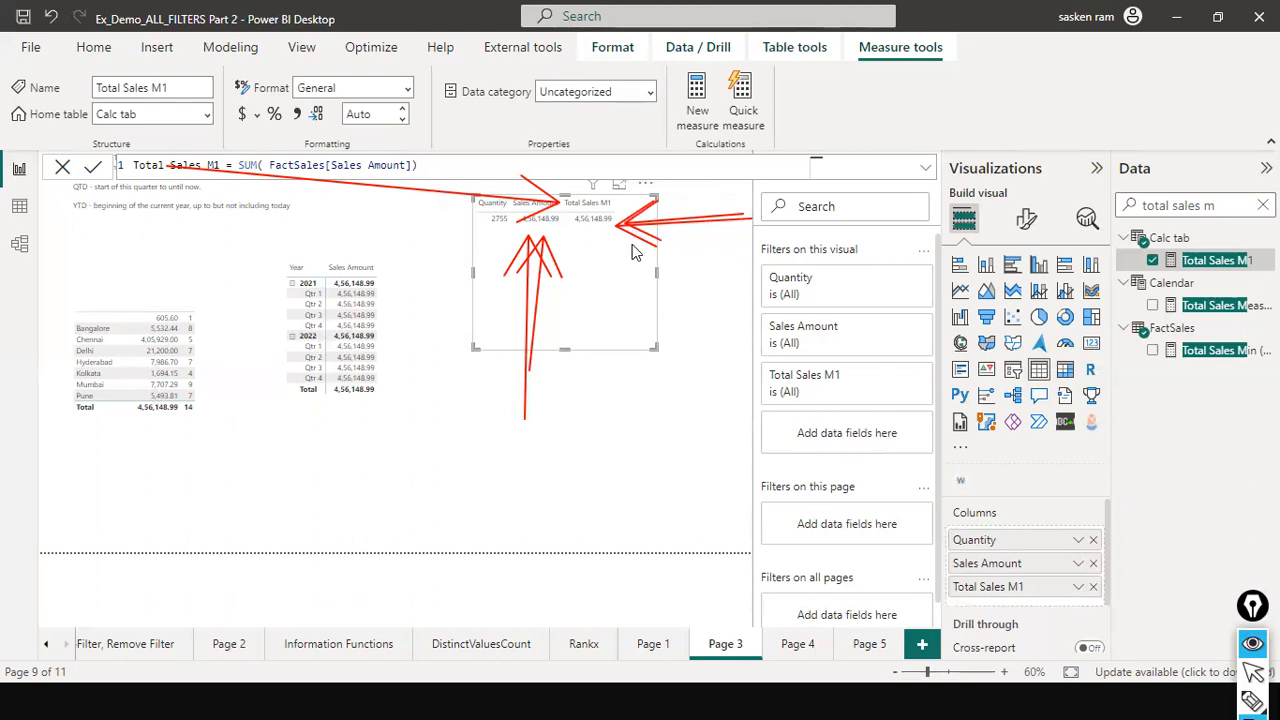
pyautogui.hotkey('ctrl', 'shift', '7')
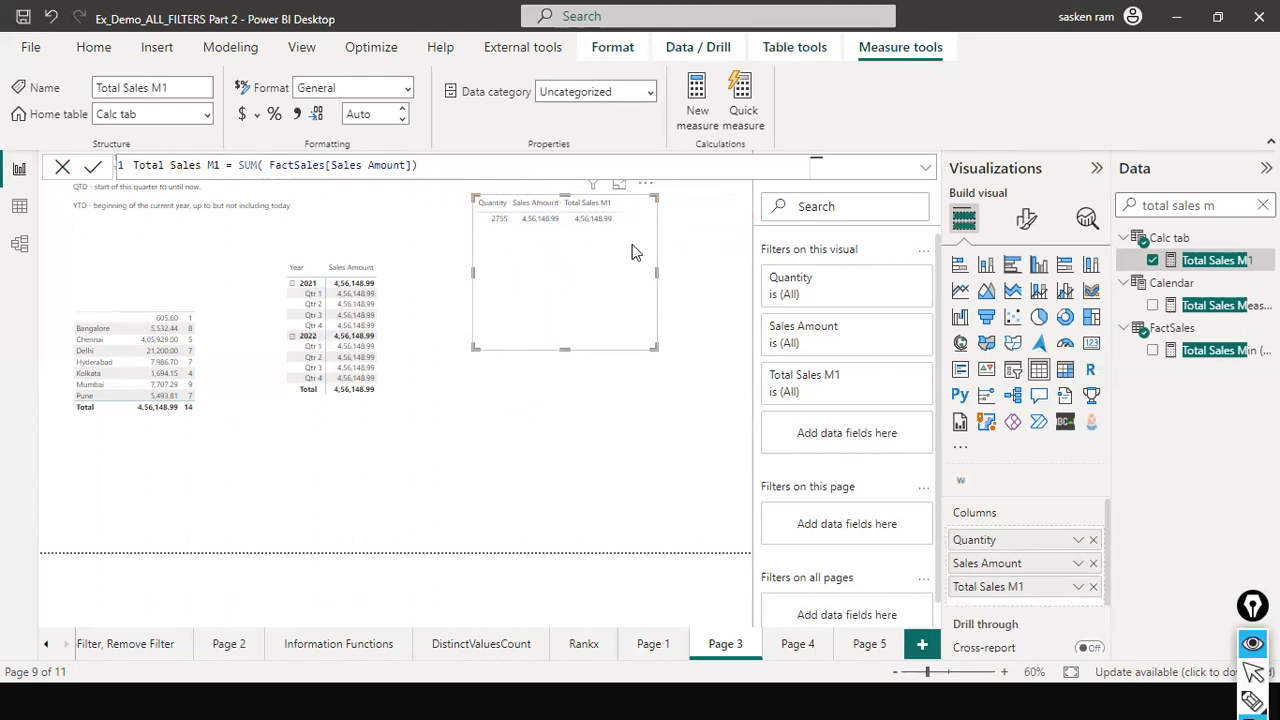
pyautogui.hotkey('ctrl', 'shift', '2')
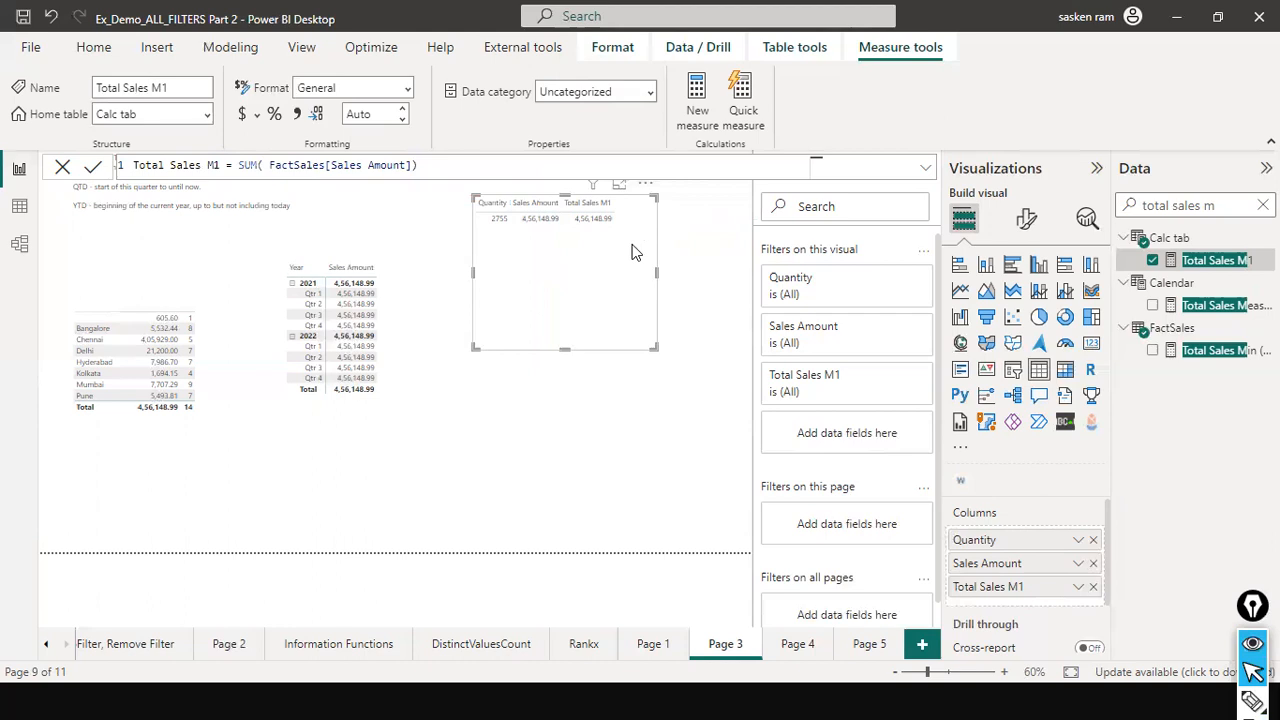
# - Search the Data pane for 'all' and open the % of Sales ALLEXCEPT measure's DIVIDE formula
pyautogui.click(699, 205)
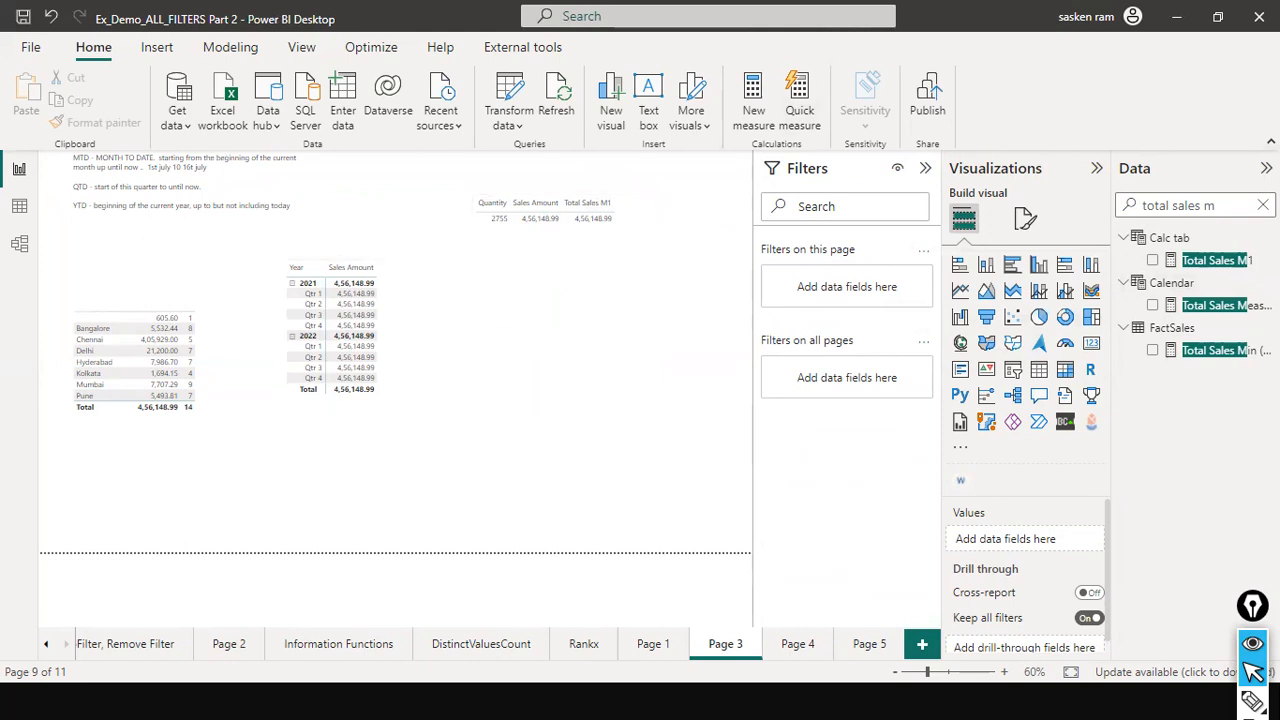
pyautogui.click(1263, 205)
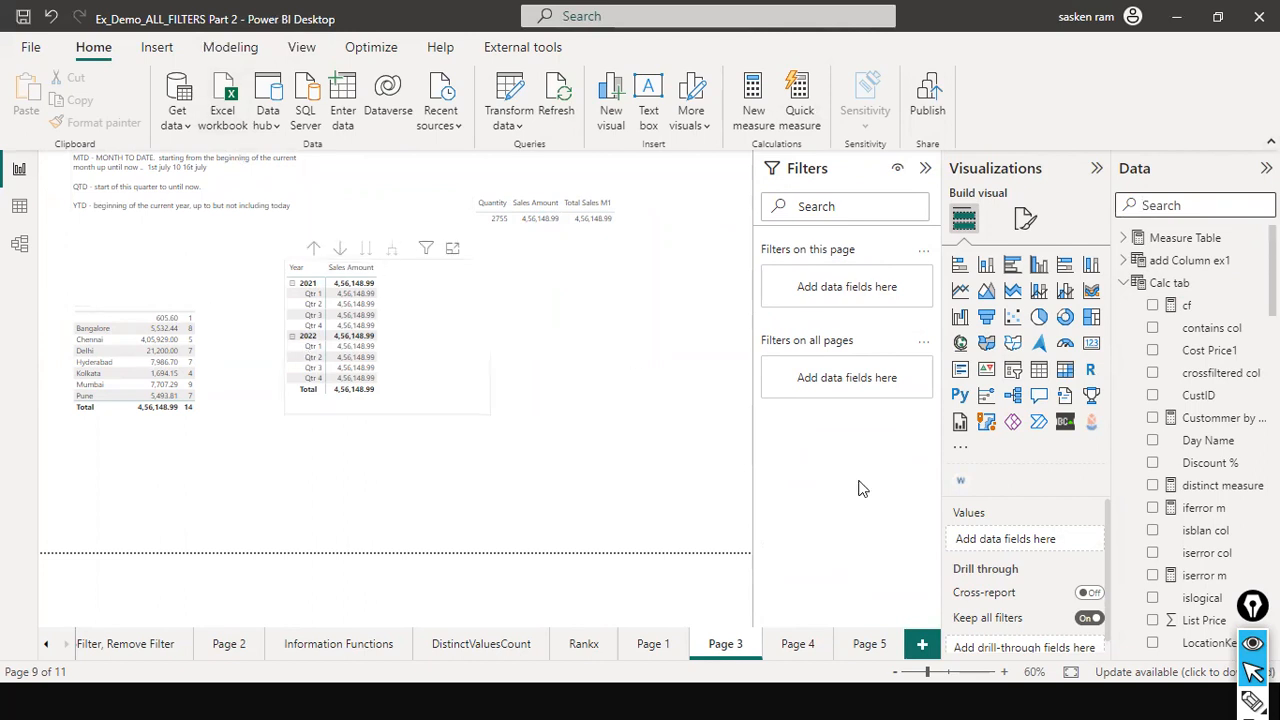
pyautogui.click(729, 425)
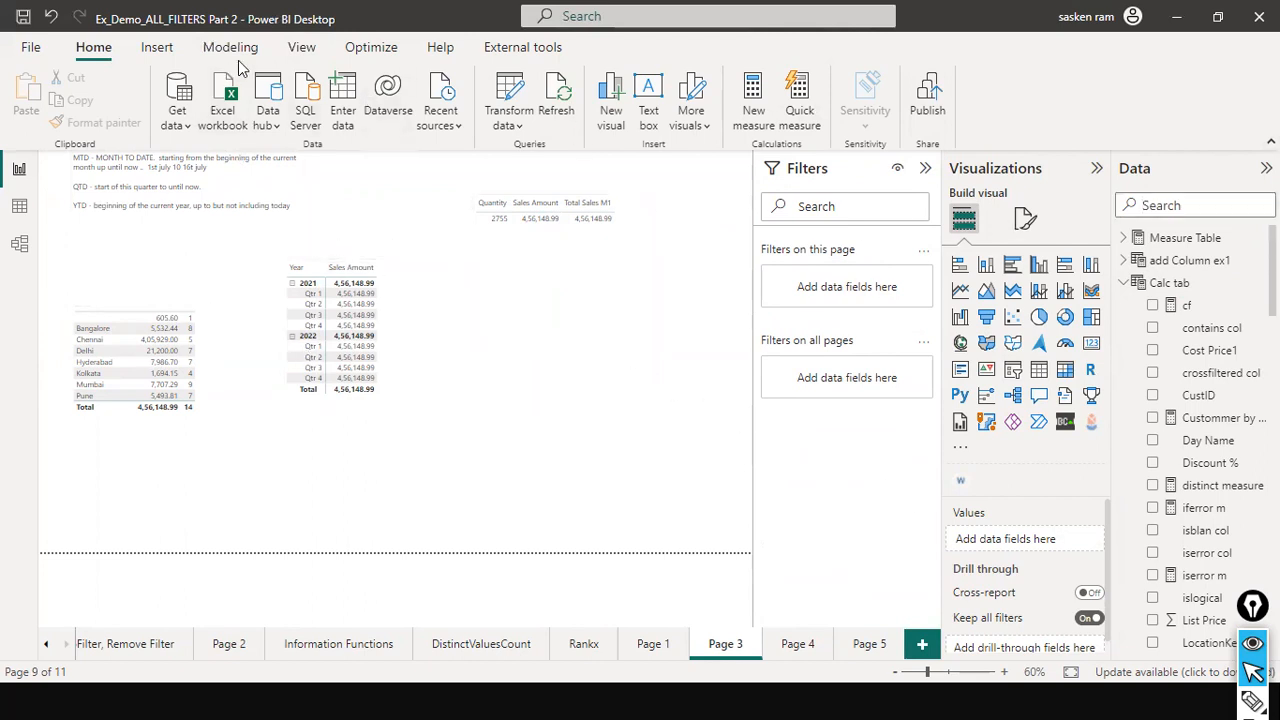
pyautogui.click(1225, 210)
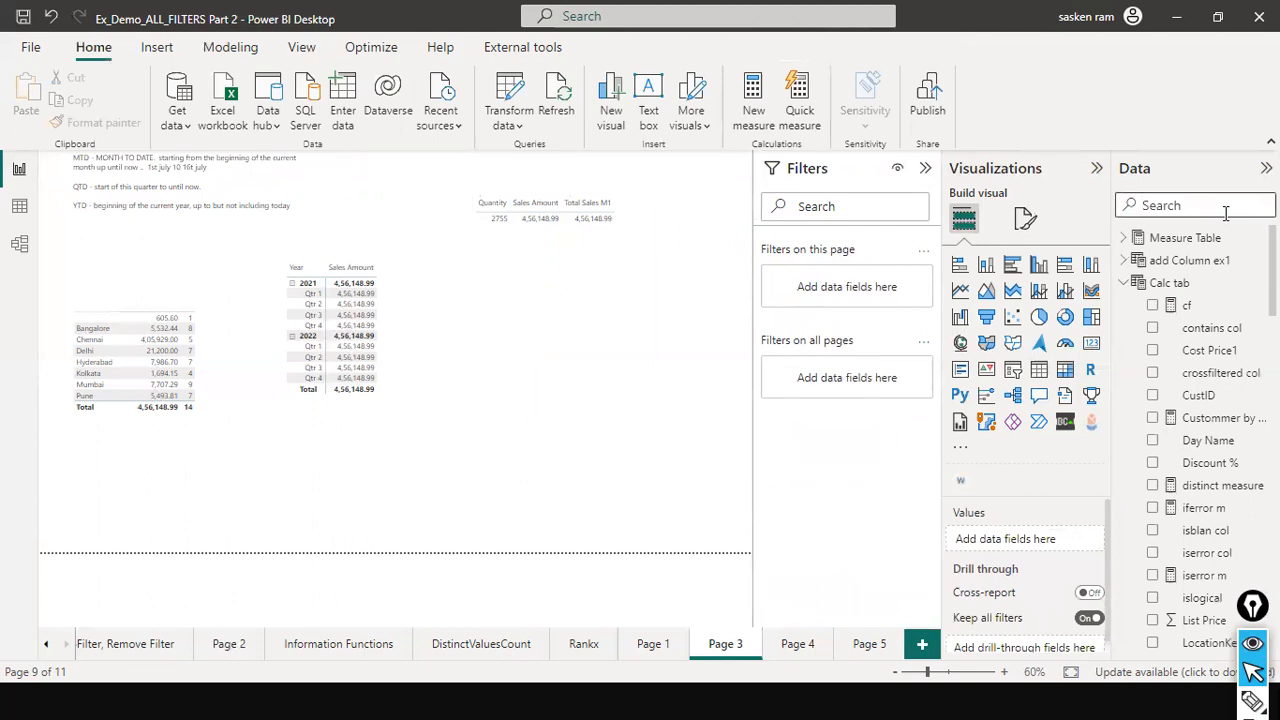
pyautogui.write('divid')
pyautogui.press('BackSpace')
pyautogui.press('BackSpace')
pyautogui.press('BackSpace')
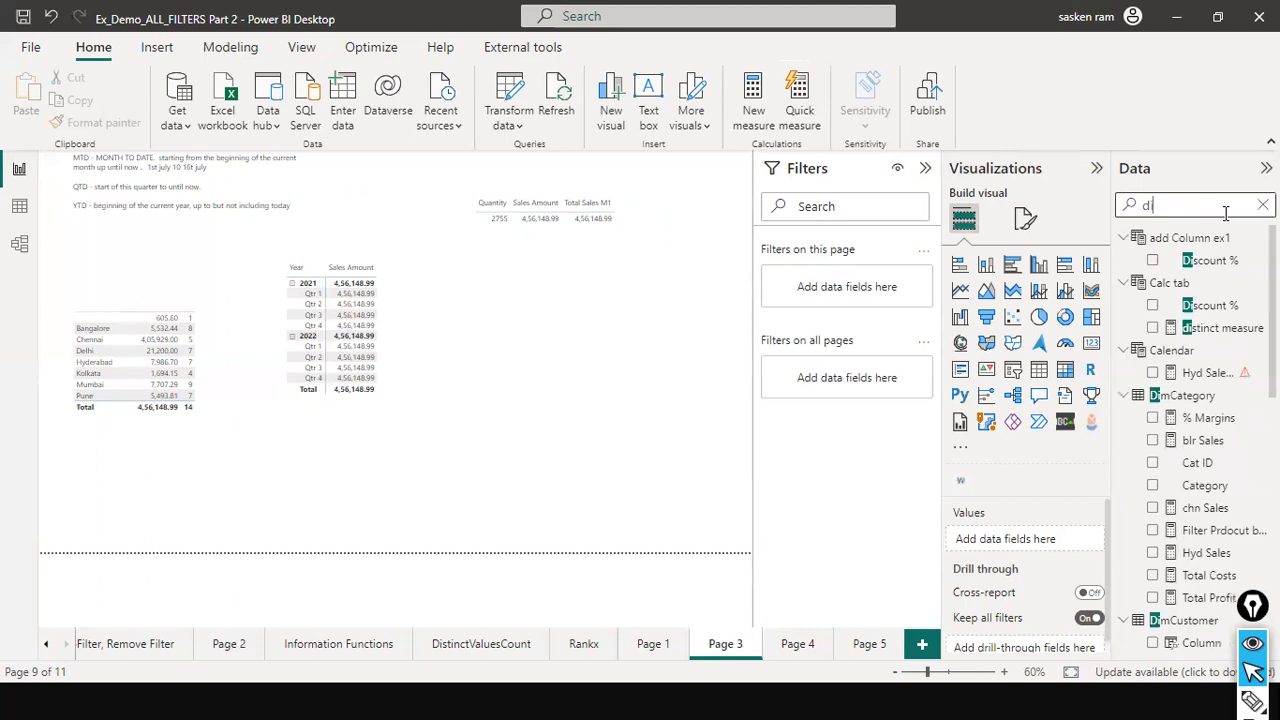
pyautogui.press('BackSpace')
pyautogui.press('BackSpace')
pyautogui.write('all')
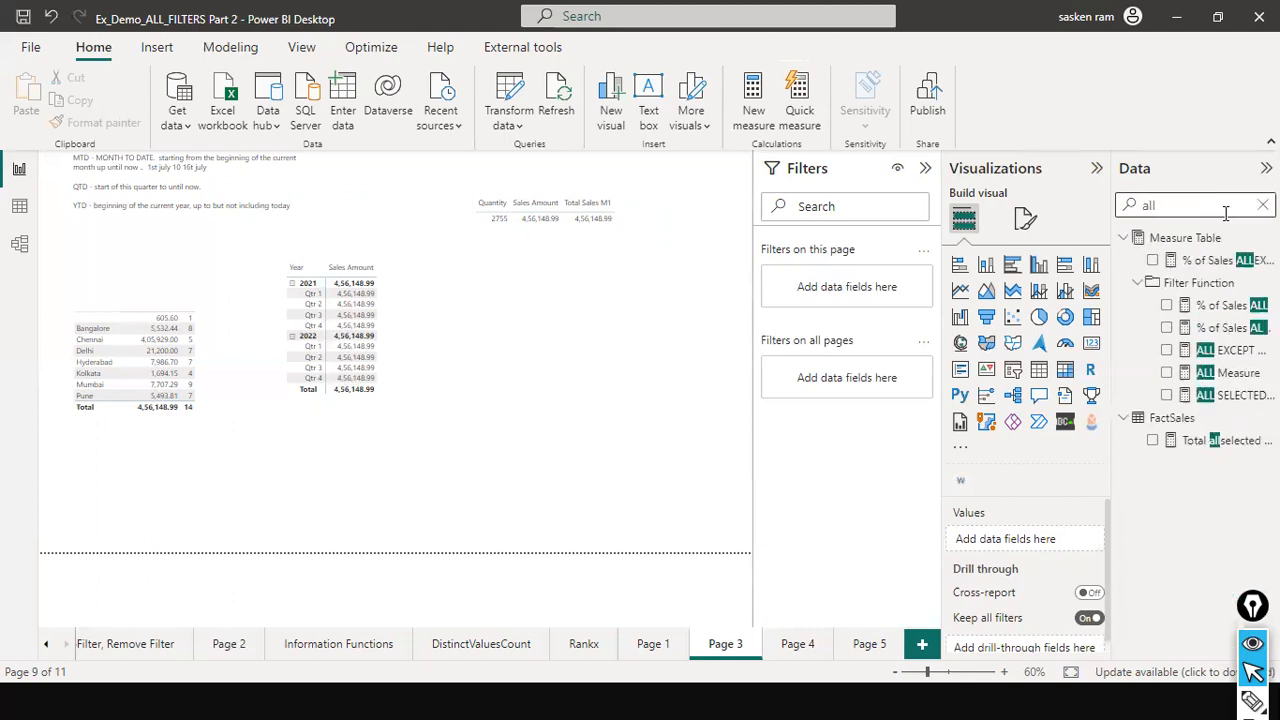
pyautogui.click(1218, 264)
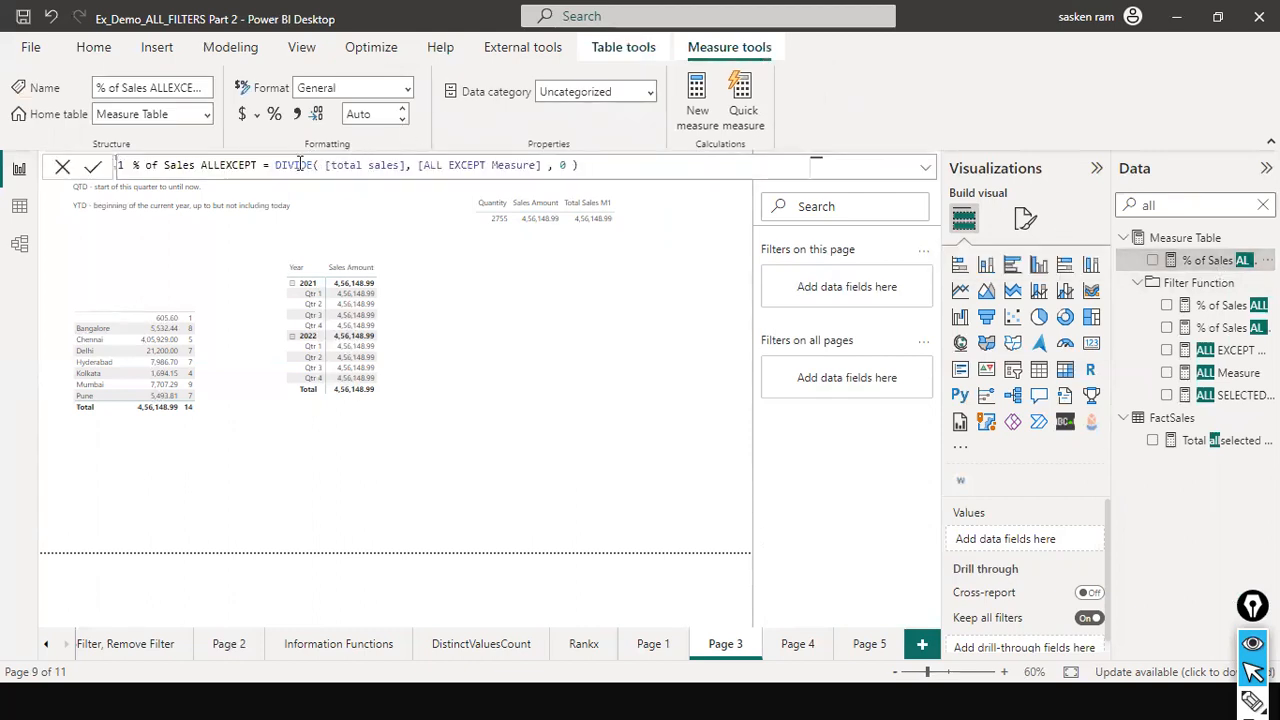
pyautogui.click(258, 163)
pyautogui.click(318, 167)
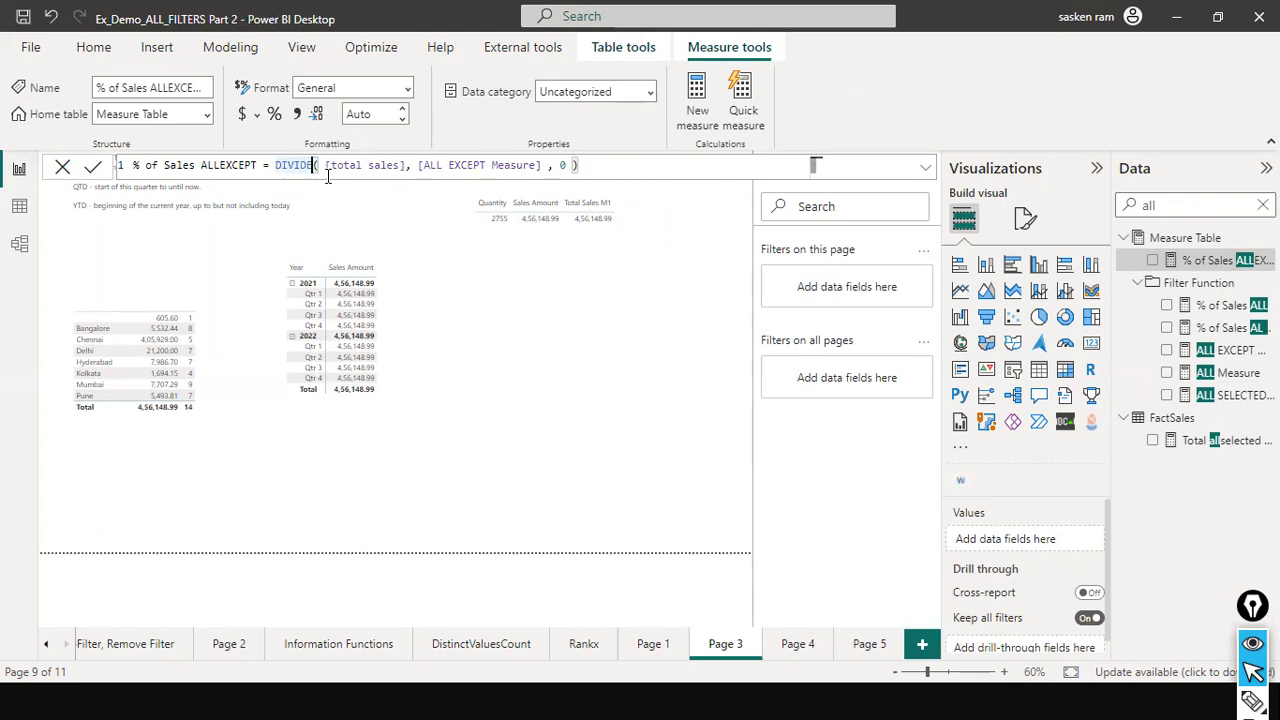
pyautogui.click(368, 166)
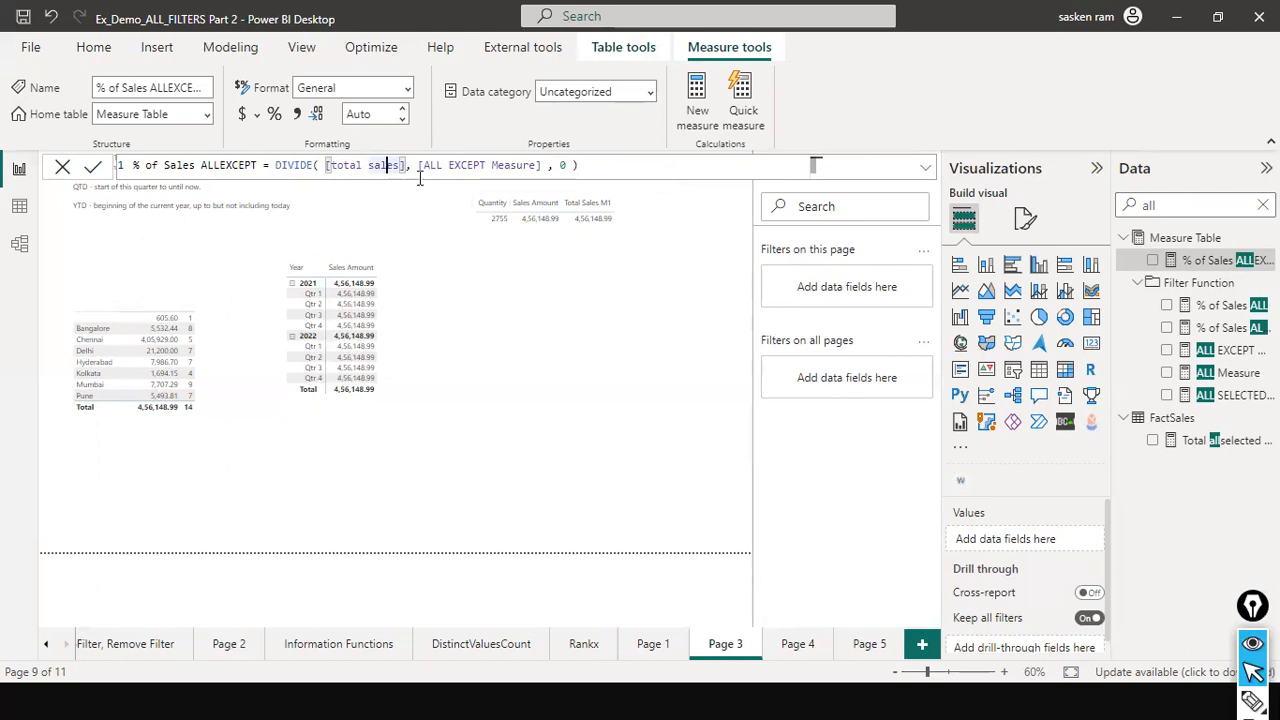
# - Replace [total sales] in the % of Sales ALLEXCEPT numerator with SUM(FactSales[Sales Amount])
pyautogui.click(368, 162)
pyautogui.hotkey('ctrl', 'Left')
pyautogui.hotkey('ctrl', 'shift', 'Right')
pyautogui.hotkey('ctrl', 'shift', 'Right')
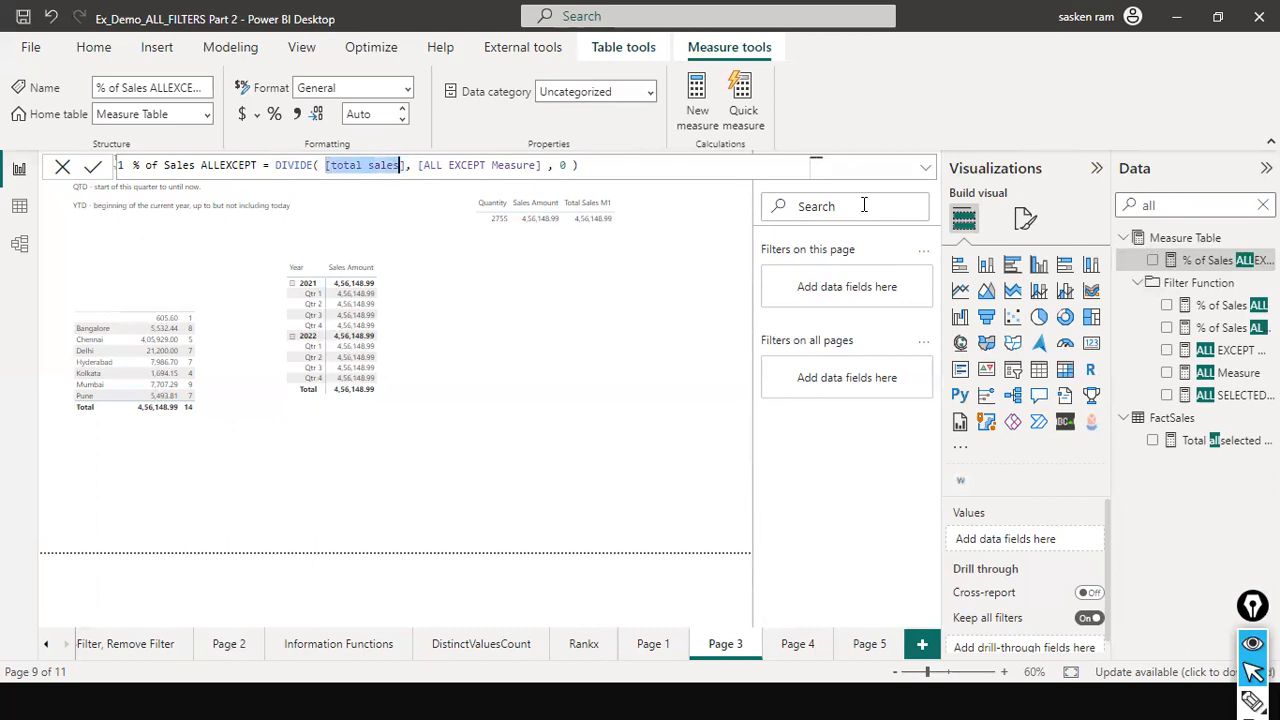
pyautogui.hotkey('shift', 'Right')
pyautogui.write('SUM(Sal')
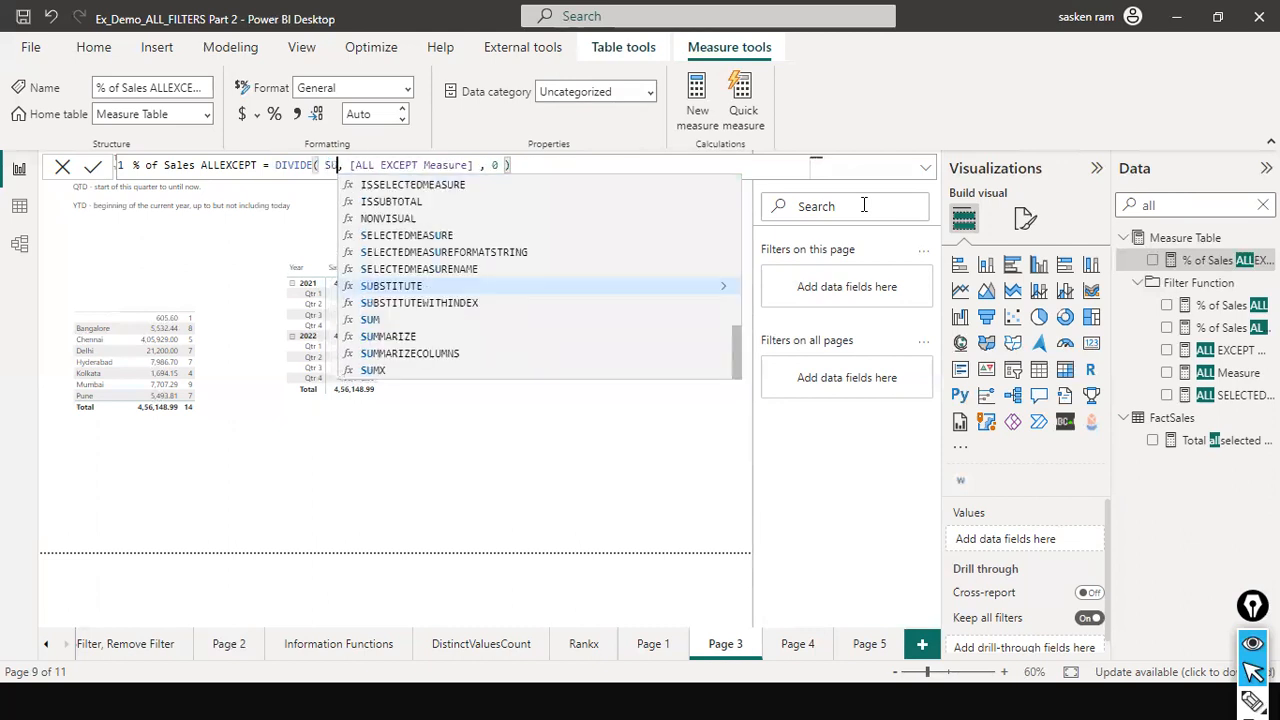
pyautogui.write('es am')
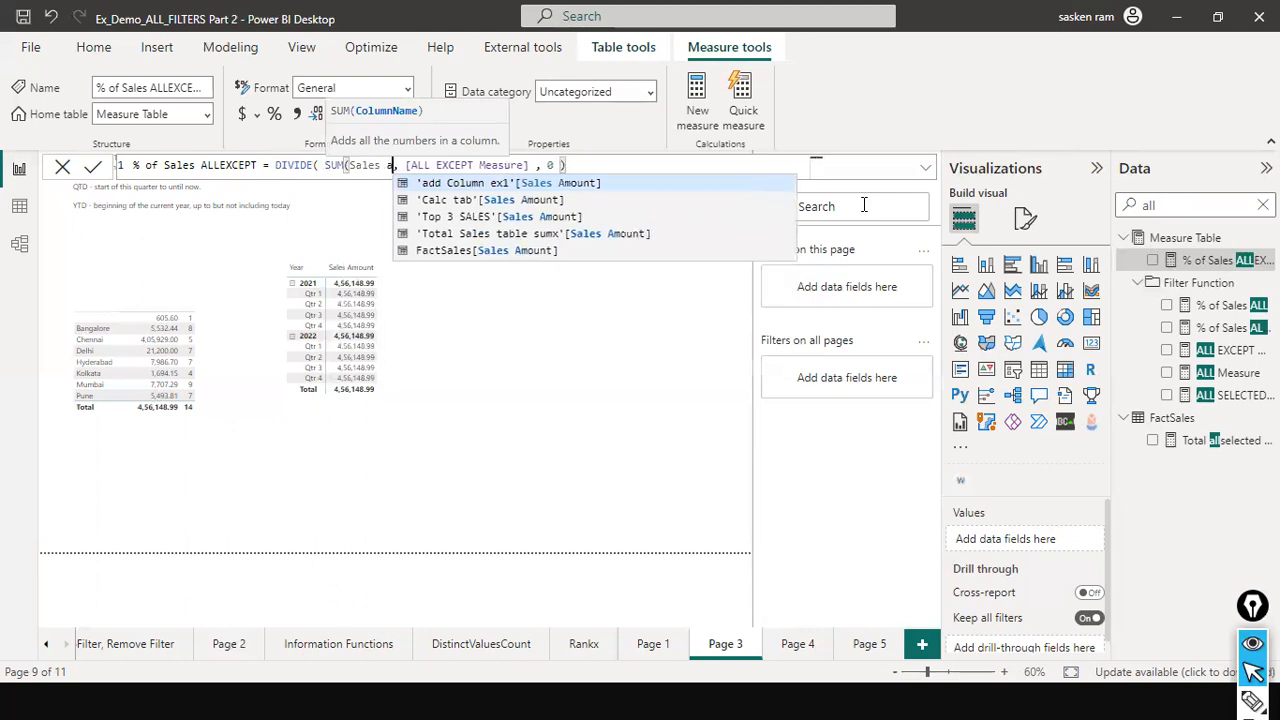
pyautogui.press('Down')
pyautogui.press('Down')
pyautogui.press('Down')
pyautogui.press('Down')
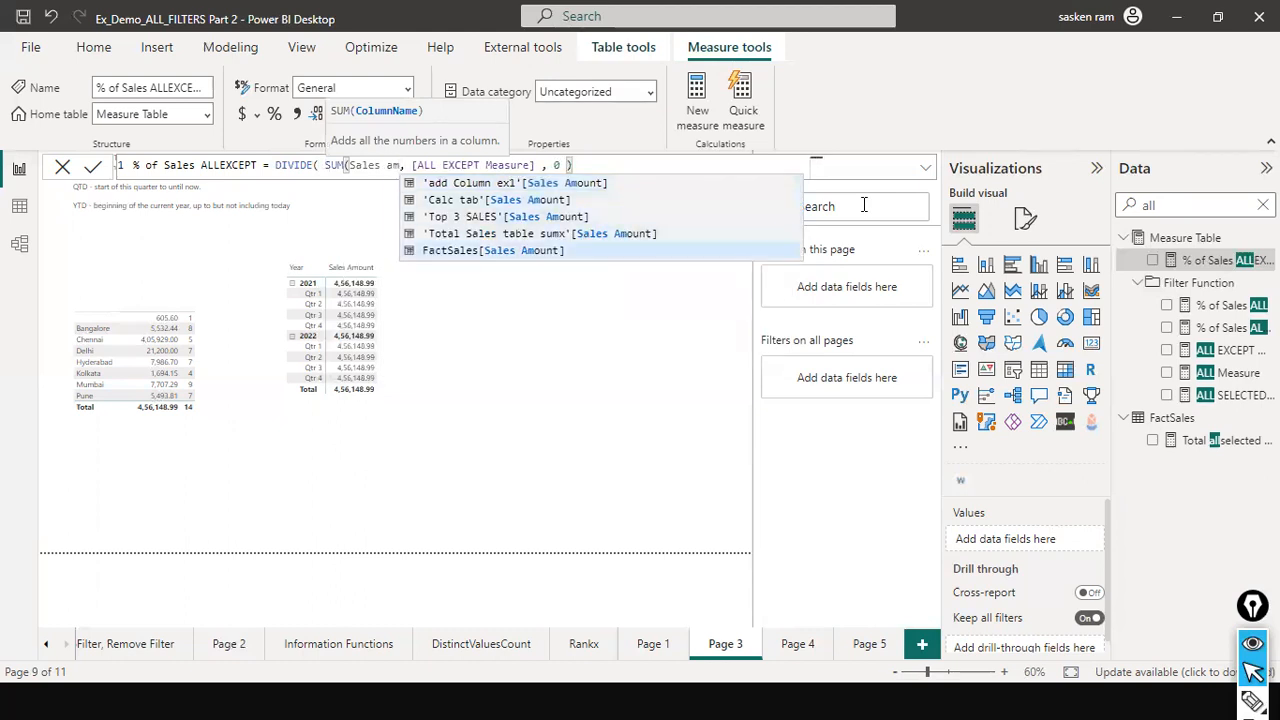
pyautogui.press('Tab')
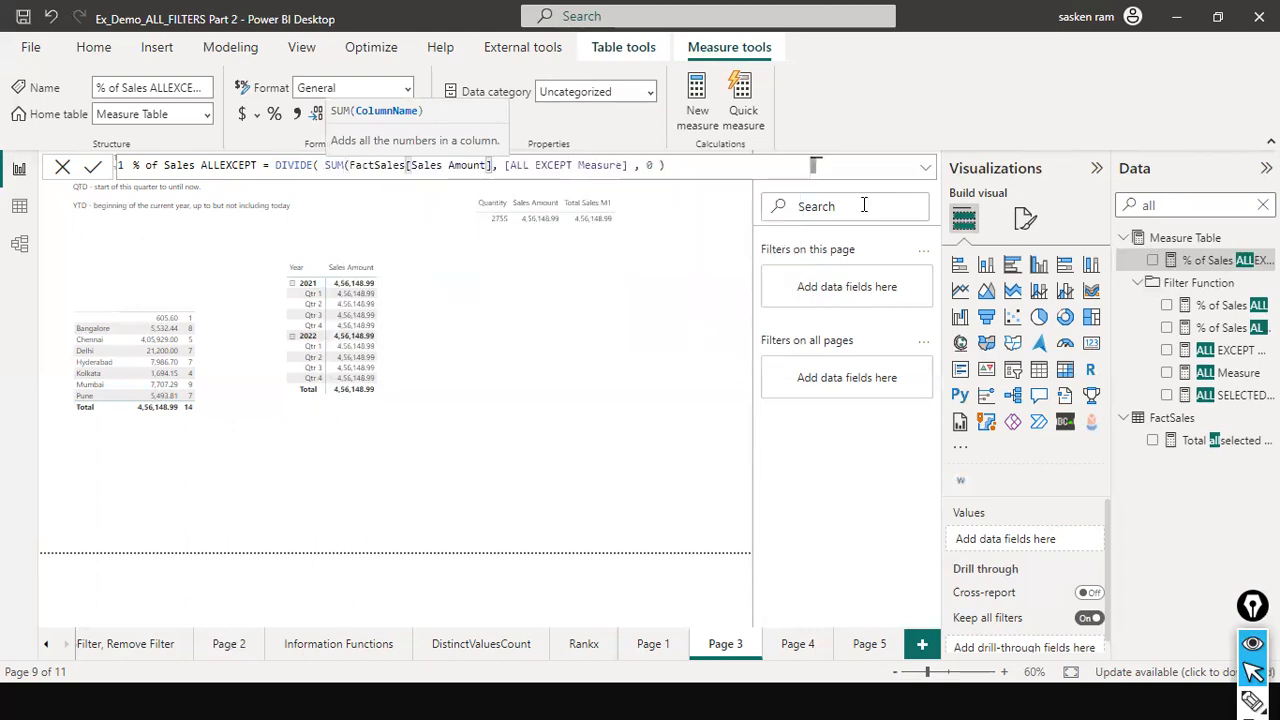
pyautogui.write(')')
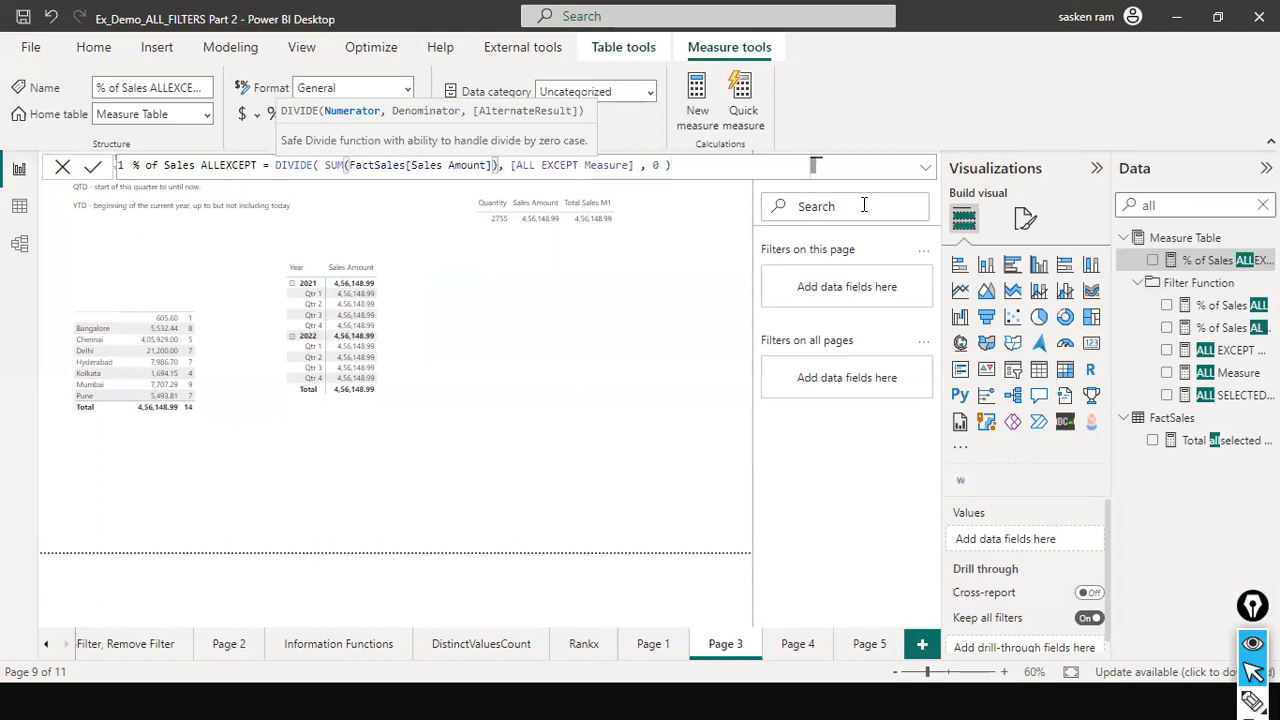
# - Swap the SUM expression for [Total Sales M1] and commit DIVIDE([Total Sales M1], [ALL EXCEPT Measure], 0)
pyautogui.hotkey('ctrl', 'shift', 'Left')
pyautogui.hotkey('ctrl', 'shift', 'Left')
pyautogui.hotkey('ctrl', 'shift', 'Left')
pyautogui.hotkey('ctrl', 'shift', 'Left')
pyautogui.hotkey('ctrl', 'shift', 'Left')
pyautogui.hotkey('ctrl', 'shift', 'Left')
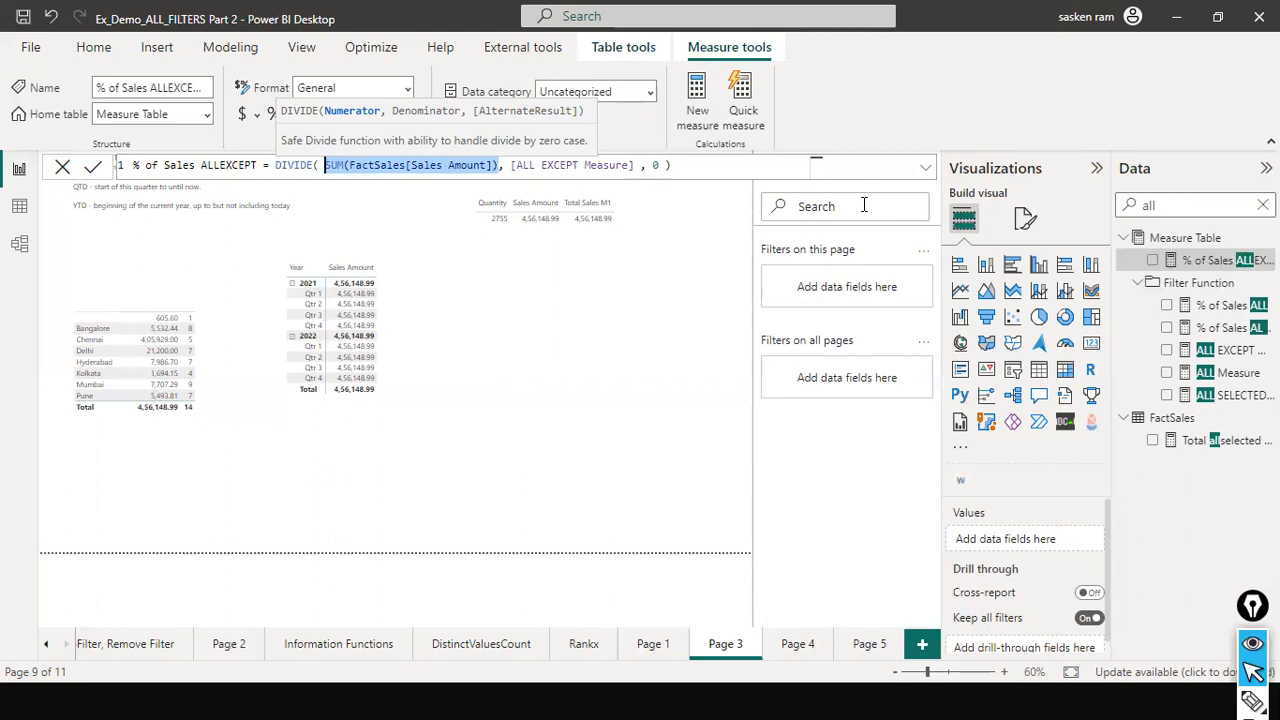
pyautogui.write('total ')
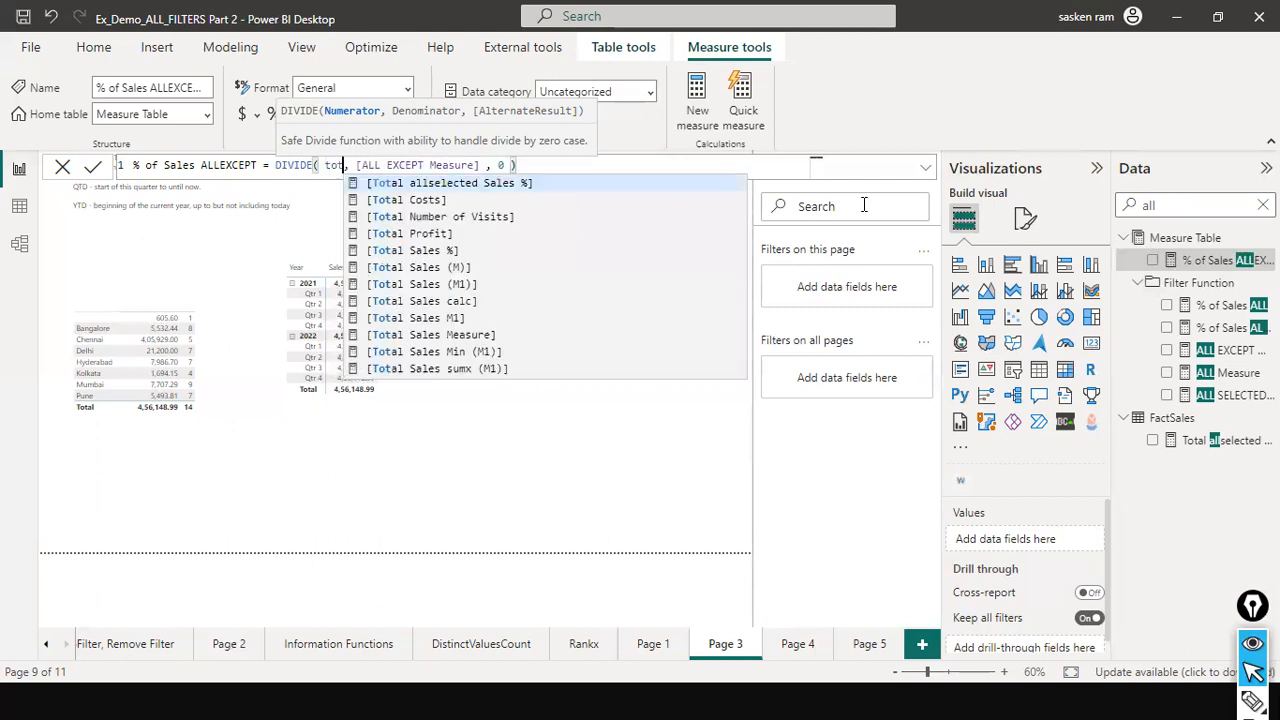
pyautogui.write('sales')
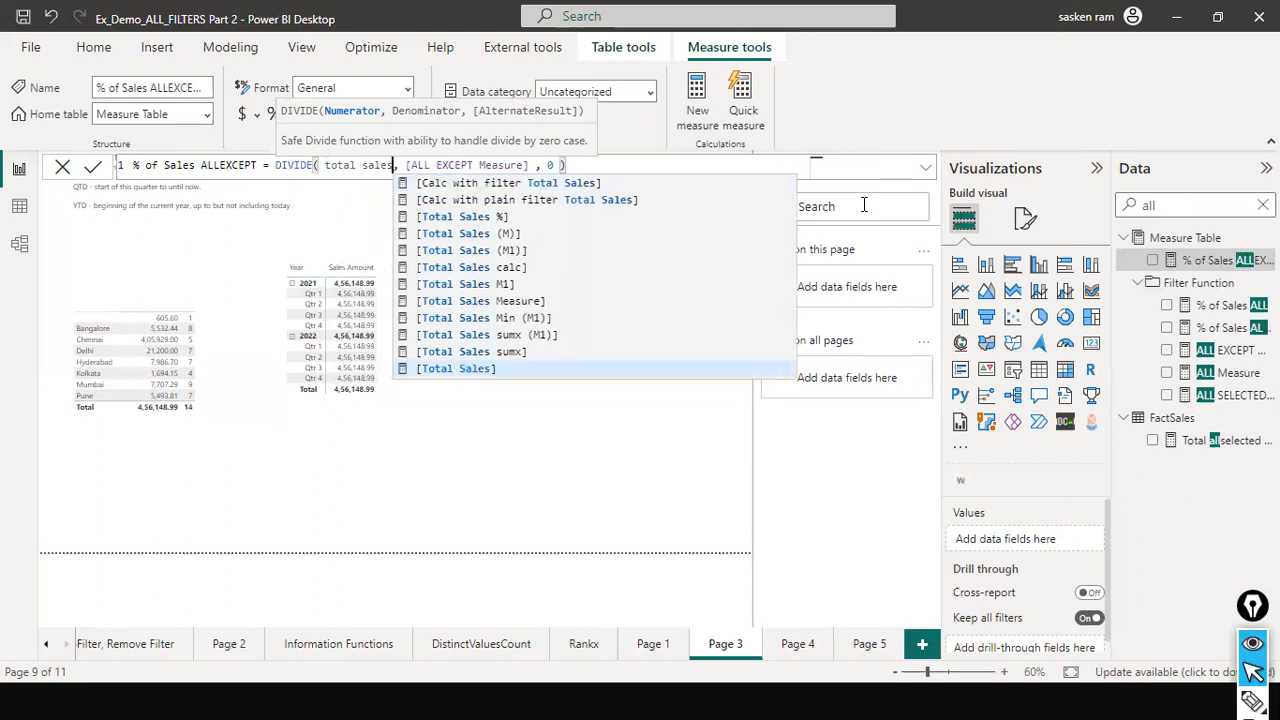
pyautogui.press('Down')
pyautogui.press('Down')
pyautogui.press('Down')
pyautogui.press('Down')
pyautogui.press('Down')
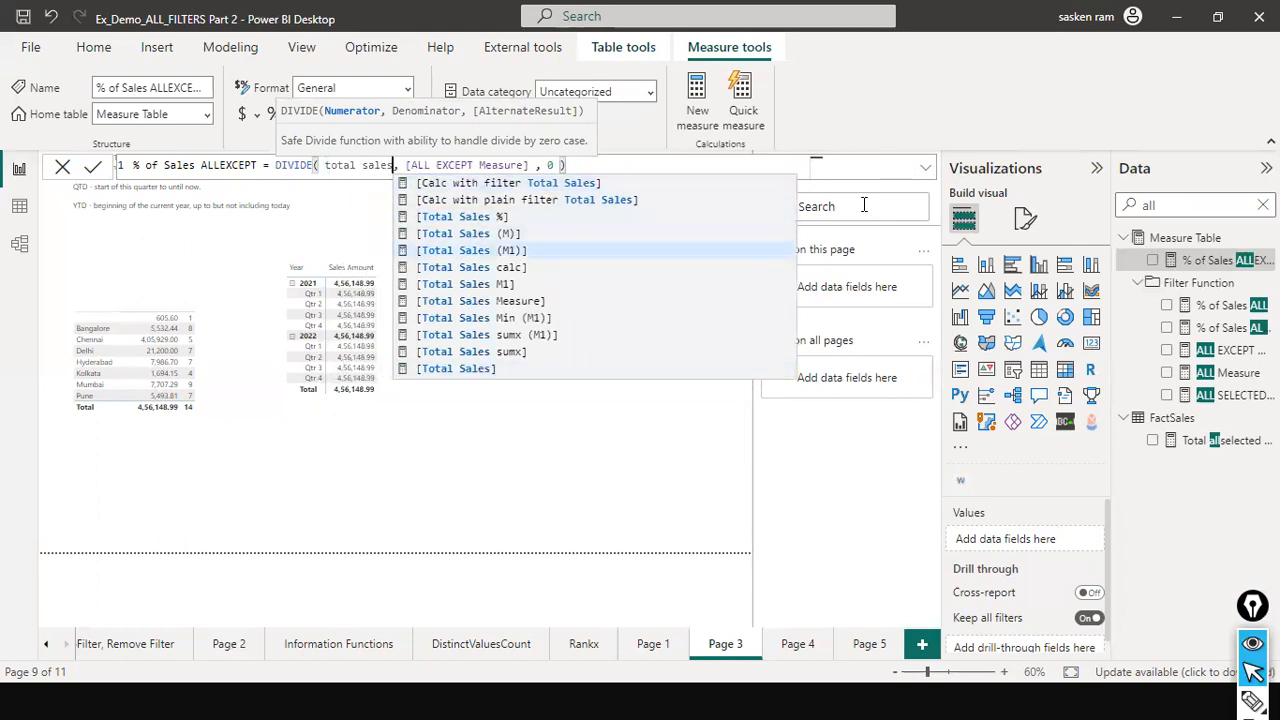
pyautogui.press('Down')
pyautogui.press('Down')
pyautogui.press('Tab')
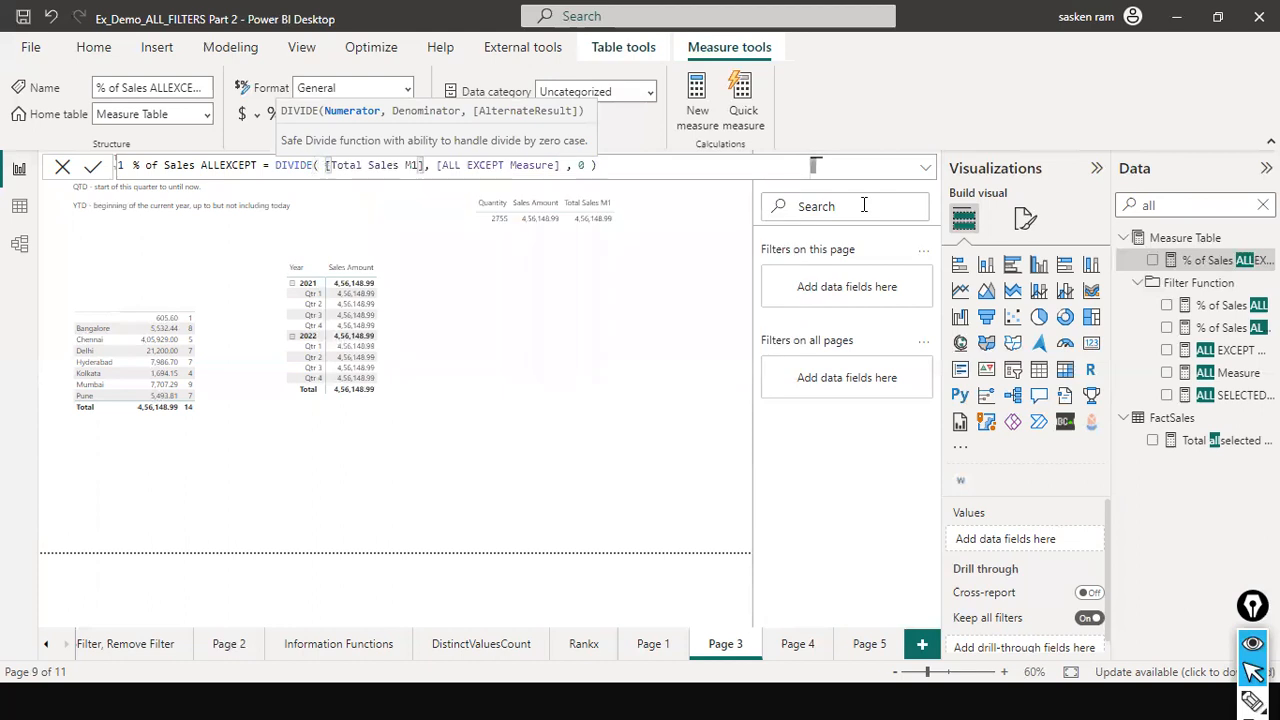
pyautogui.press('Right')
pyautogui.press('Right')
pyautogui.press('Right')
pyautogui.press('Right')
pyautogui.press('Right')
pyautogui.press('Right')
pyautogui.press('Right')
pyautogui.press('Right')
pyautogui.press('Right')
pyautogui.press('Right')
pyautogui.press('Right')
pyautogui.press('Right')
pyautogui.press('Right')
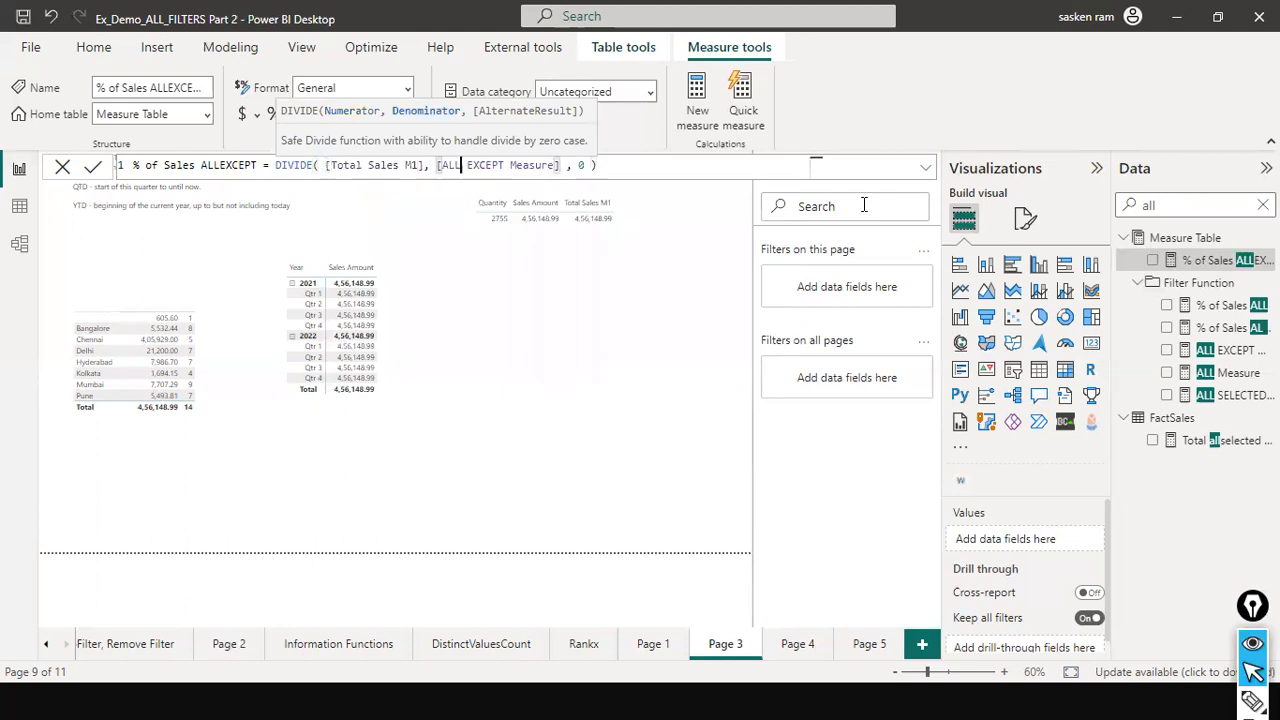
pyautogui.press('Left')
pyautogui.press('Left')
pyautogui.press('Left')
pyautogui.press('Left')
pyautogui.press('Left')
pyautogui.press('Left')
pyautogui.press('Left')
pyautogui.press('Left')
pyautogui.press('Left')
pyautogui.press('Left')
pyautogui.press('Left')
pyautogui.press('Left')
pyautogui.press('Left')
pyautogui.press('Left')
pyautogui.press('Right')
pyautogui.press('Right')
pyautogui.press('Right')
pyautogui.press('Right')
pyautogui.press('Right')
pyautogui.press('Right')
pyautogui.press('Right')
pyautogui.press('Right')
pyautogui.press('Right')
pyautogui.press('Right')
pyautogui.press('Right')
pyautogui.press('Right')
pyautogui.press('Right')
pyautogui.press('Right')
pyautogui.press('Right')
pyautogui.press('Right')
pyautogui.press('Right')
pyautogui.press('Right')
pyautogui.press('Right')
pyautogui.press('Right')
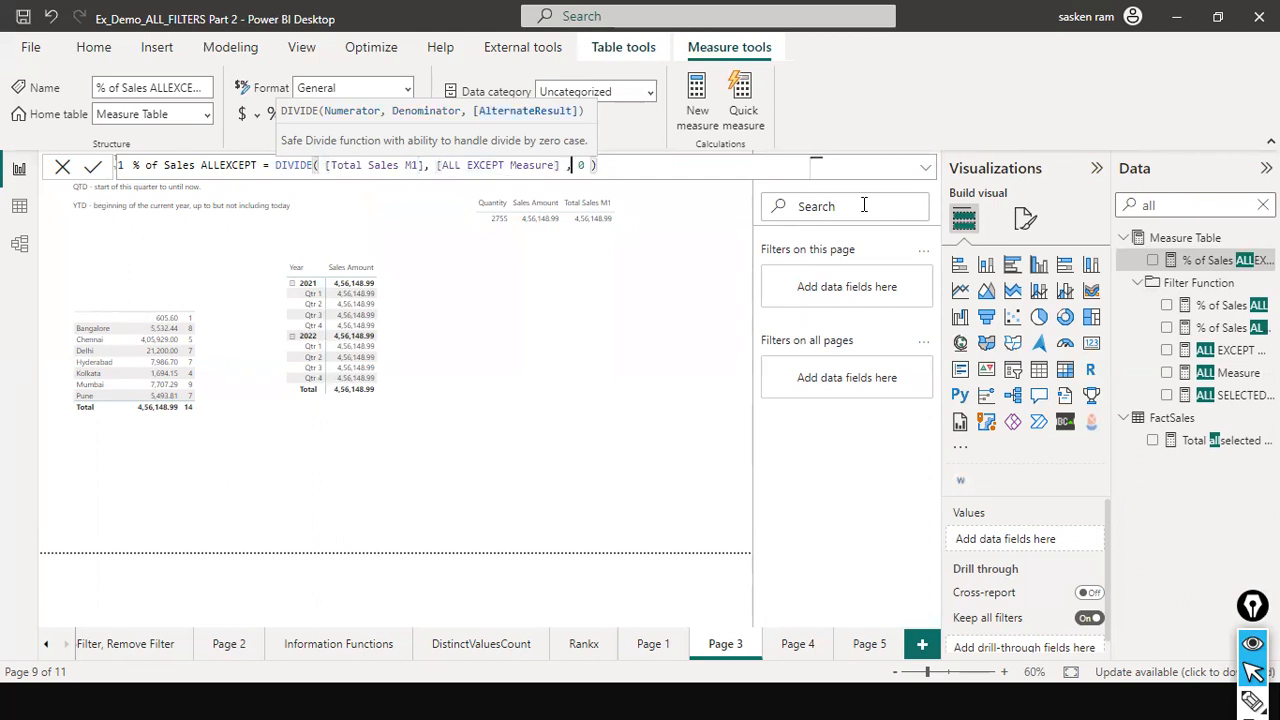
pyautogui.press('Return')
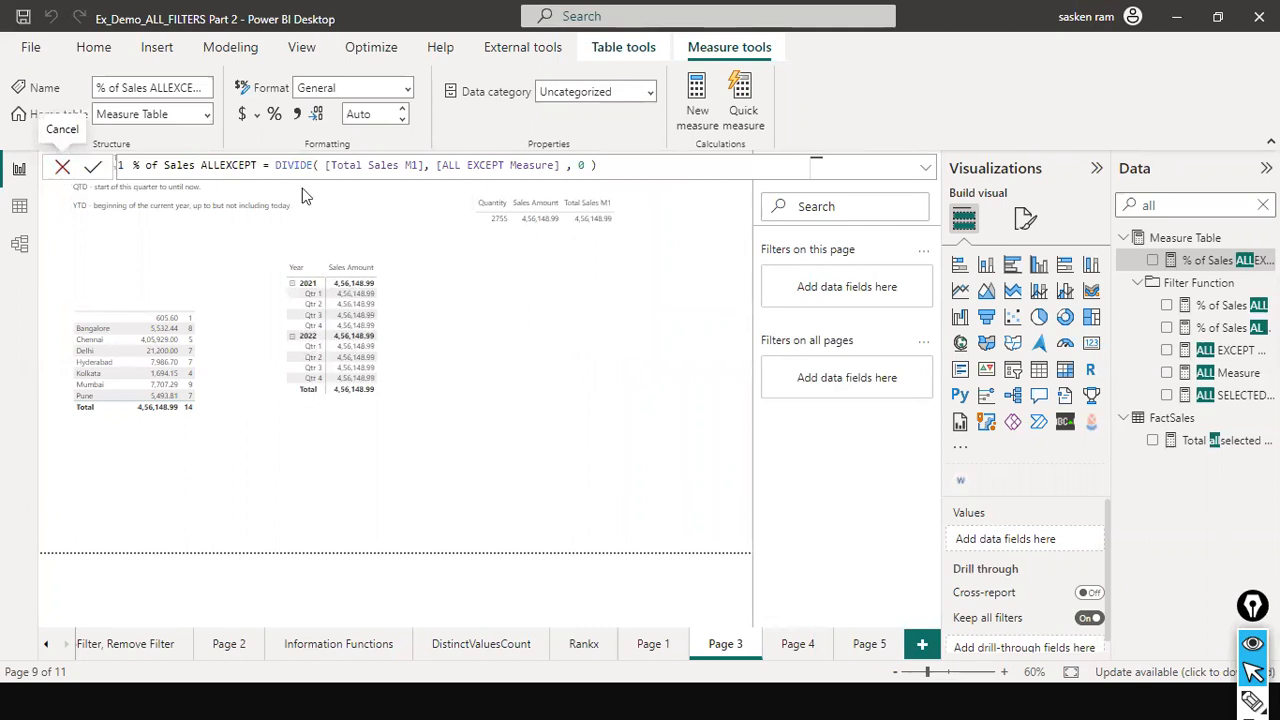
# - Bring up the Windows task switcher listing countFamilyDemo and the PowerPoint slide show
pyautogui.click(418, 166)
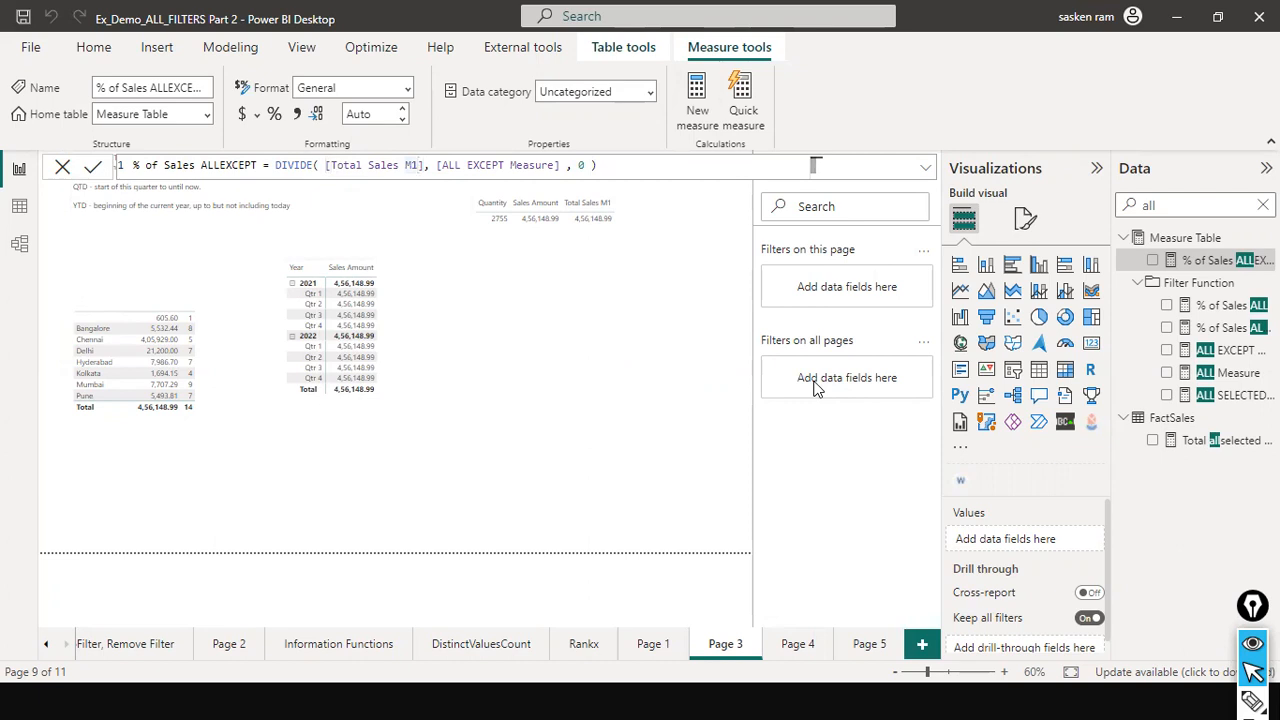
pyautogui.hotkey('alt', 'Tab')
pyautogui.hotkey('alt', 'Tab')
pyautogui.hotkey('alt', 'Tab')
pyautogui.hotkey('alt', 'Tab')
pyautogui.hotkey('alt', 'Tab')
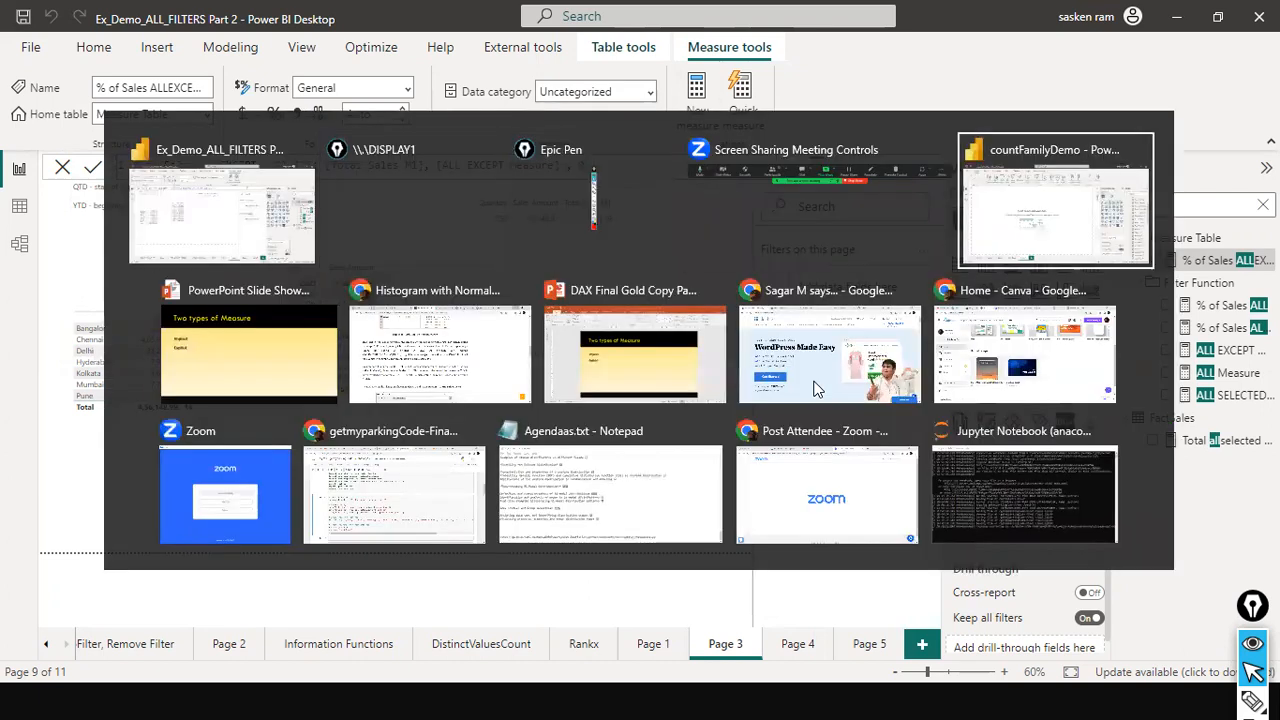
# - Reveal the Two types of Measure bullets, including explicitly defined measures, then advance to Calculated Column Vs Measures
pyautogui.press('Right')
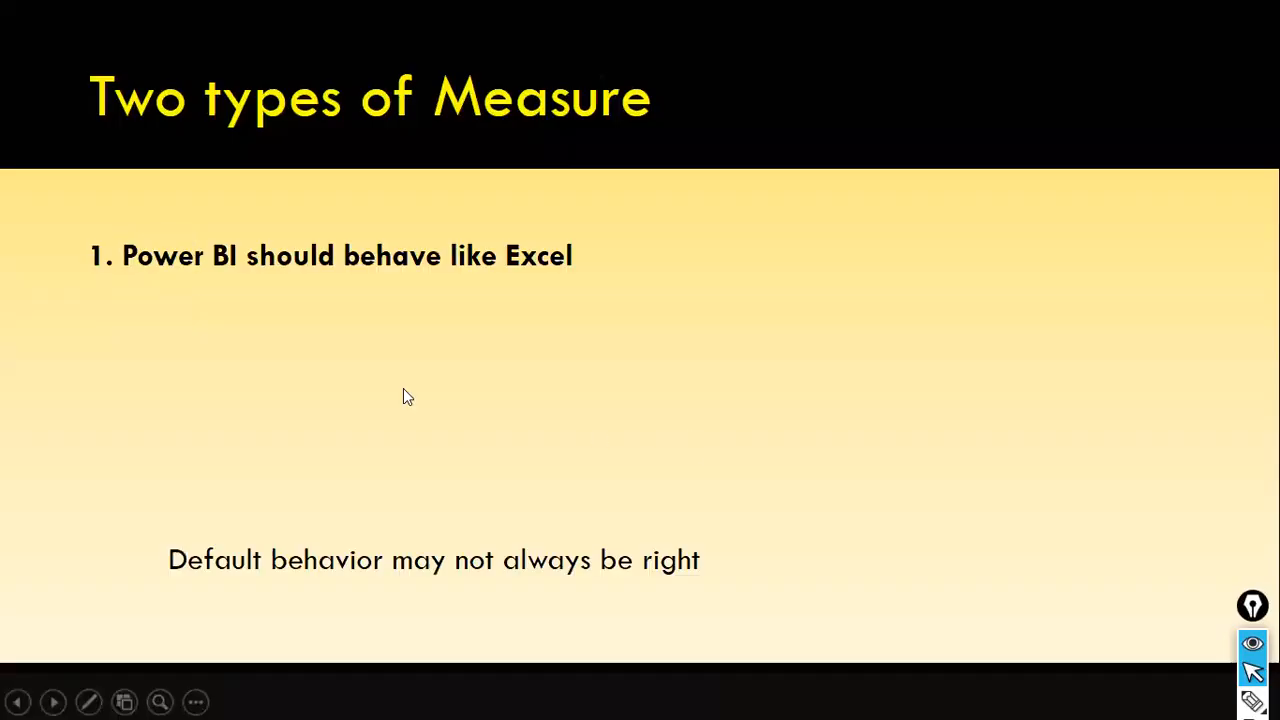
pyautogui.press('Right')
pyautogui.press('Right')
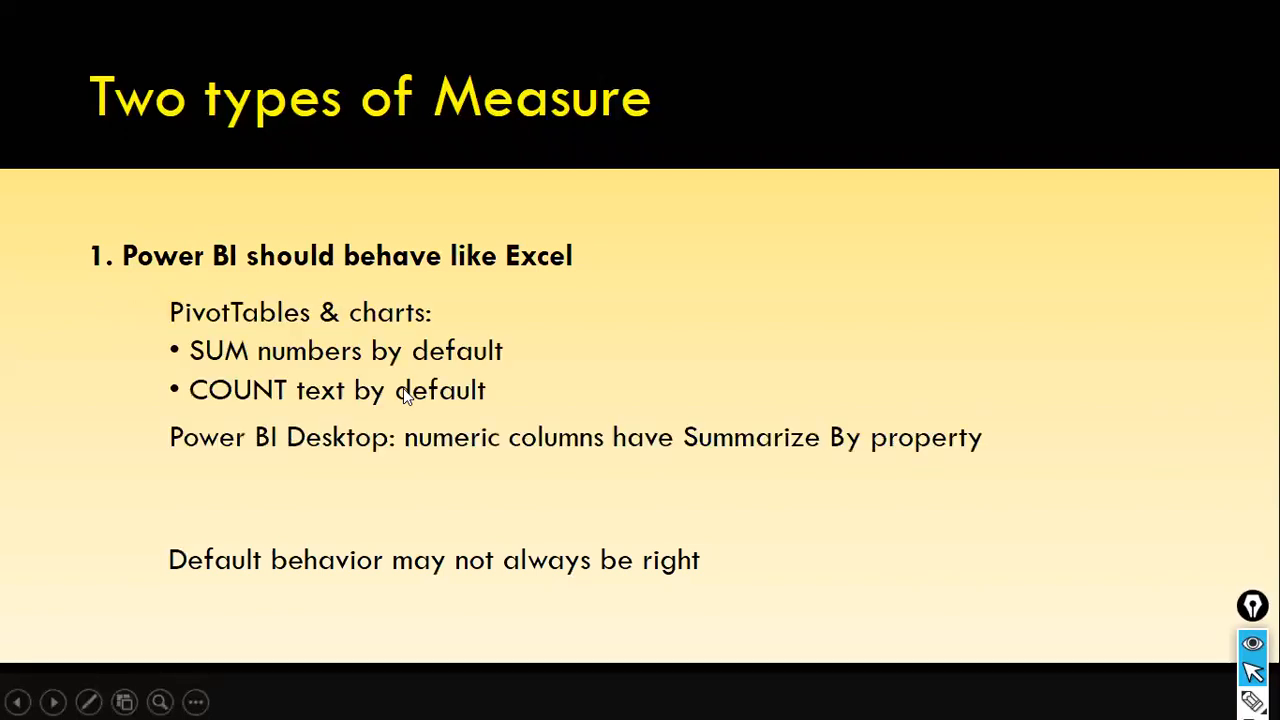
pyautogui.press('Right')
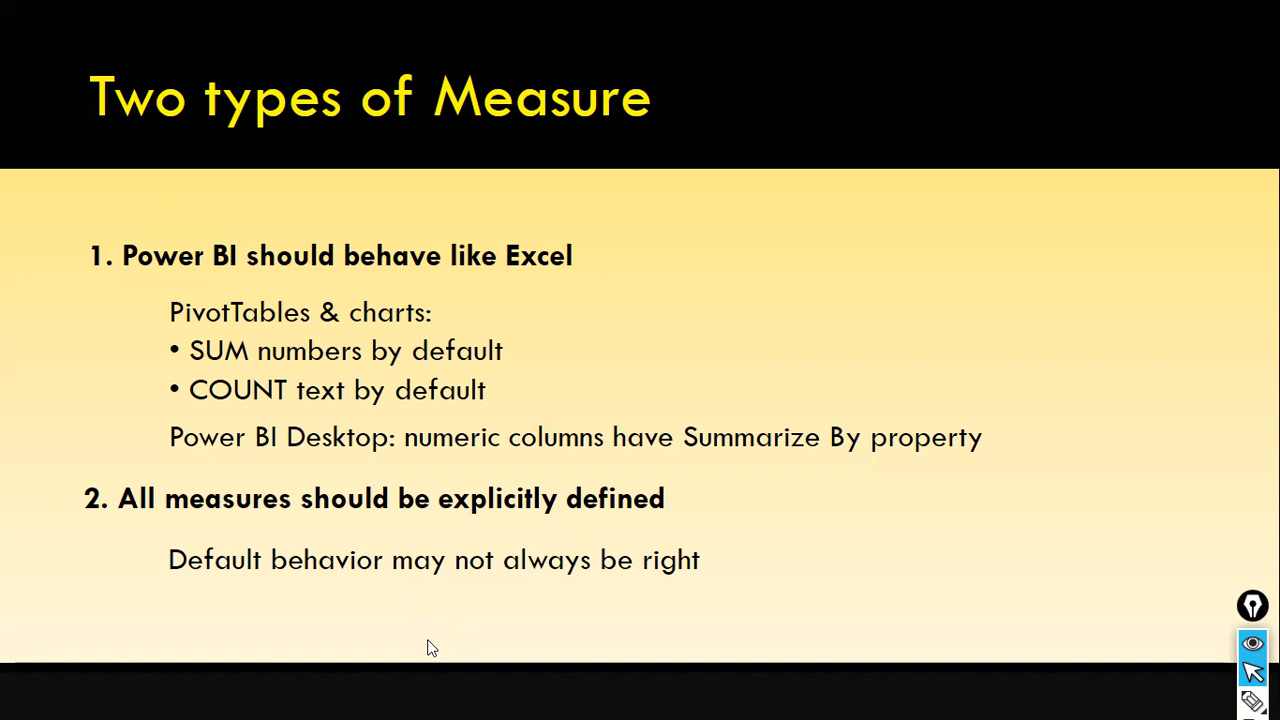
pyautogui.click(810, 233)
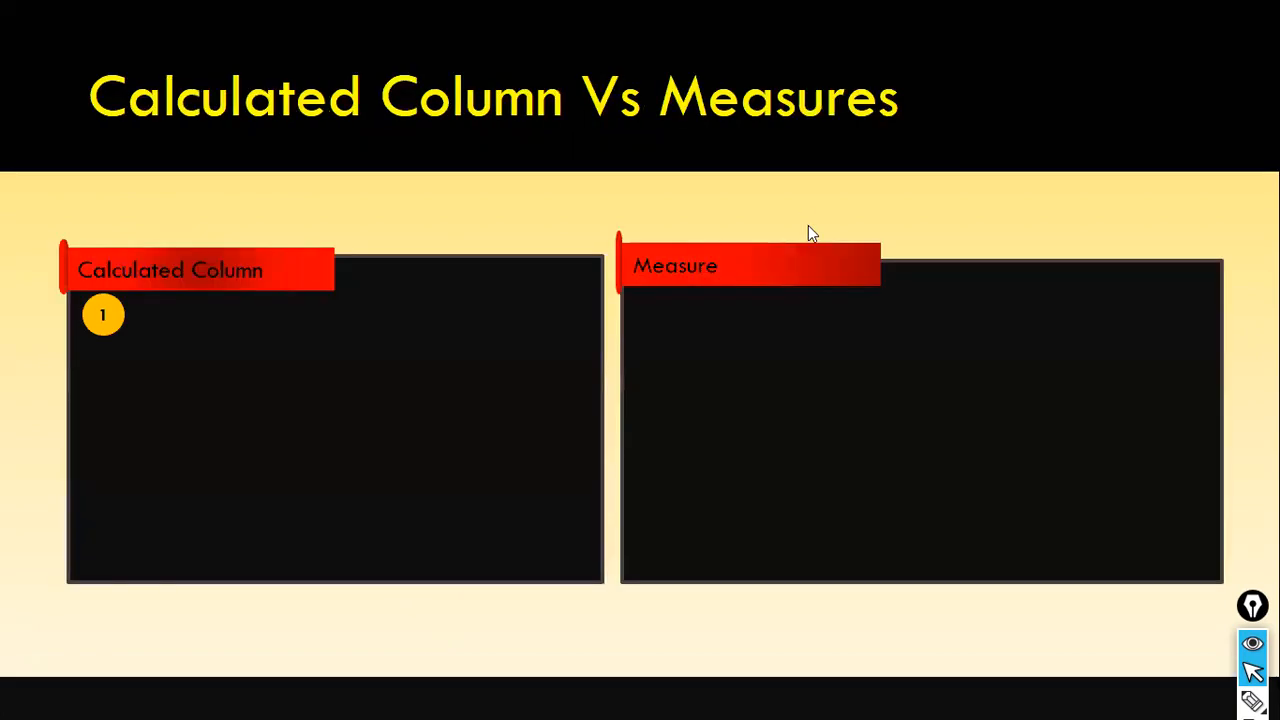